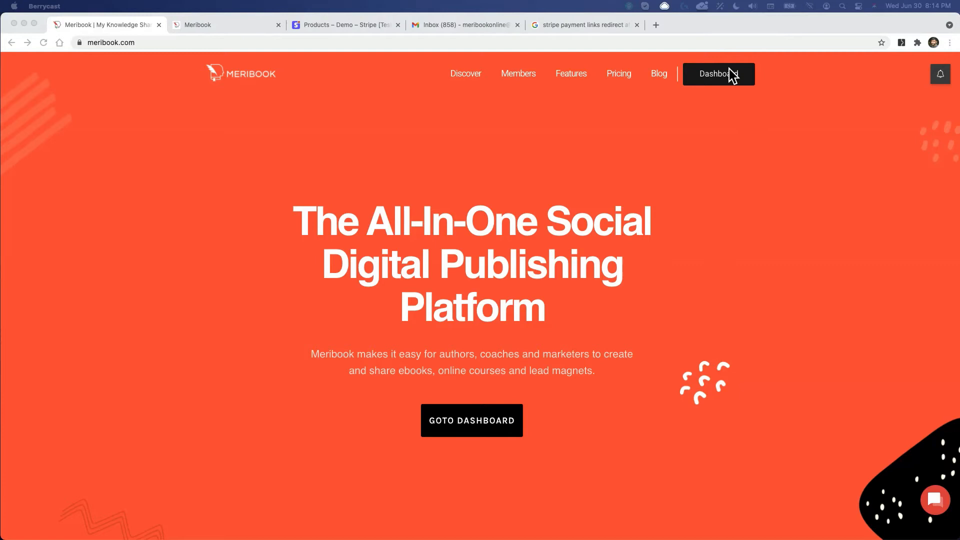
Step: Dismiss the what's new announcements, review My Books, then view the empty Stripe products list
left_click(941, 76)
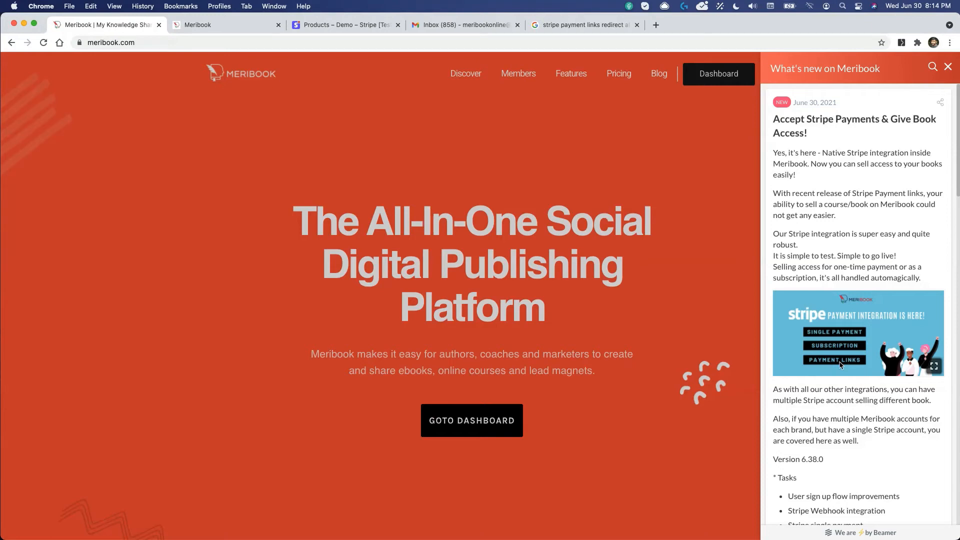
left_click(441, 285)
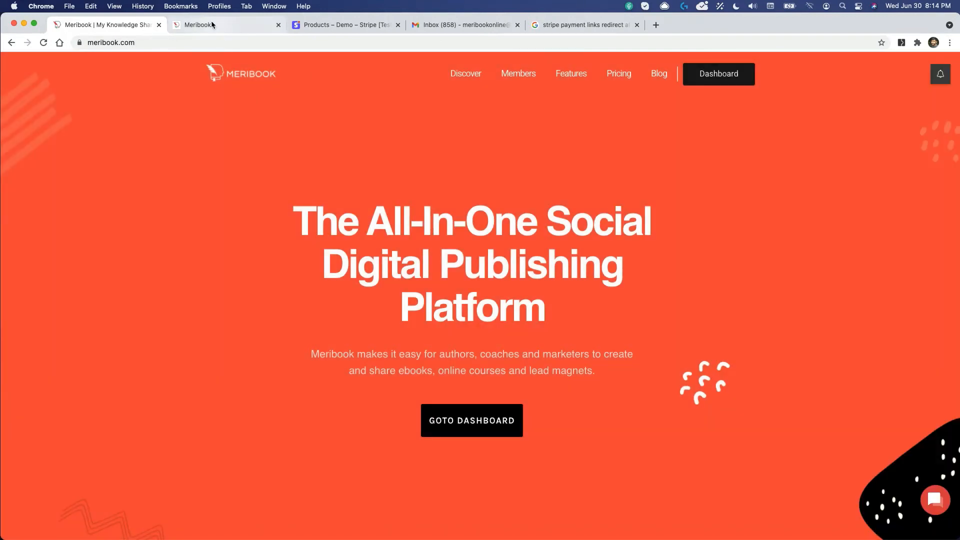
left_click(211, 24)
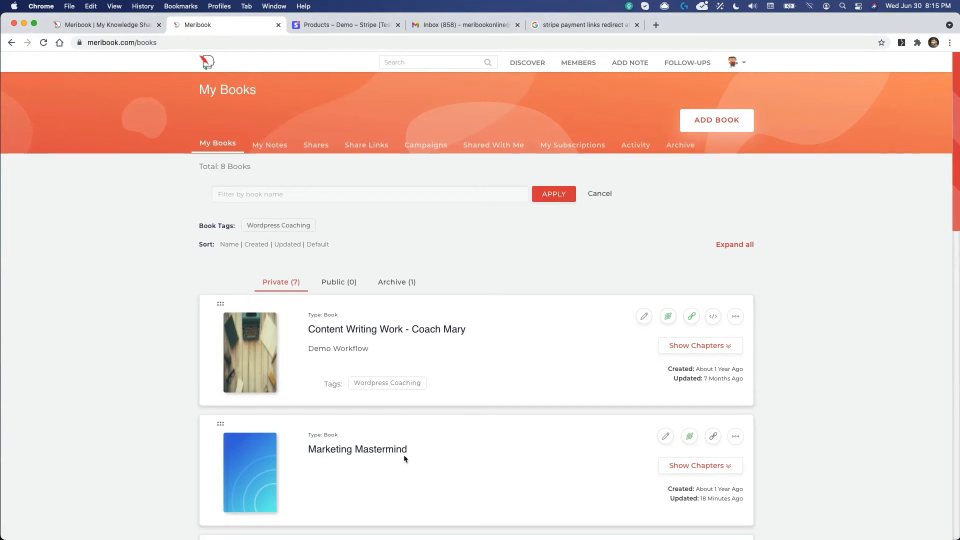
left_click(328, 27)
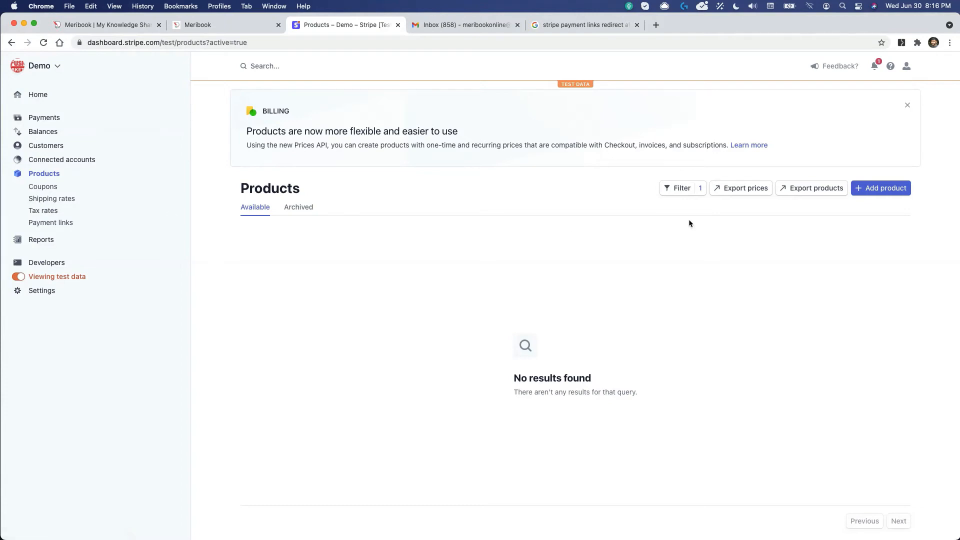
Step: Create the one-time Stripe product 'Content Writing Work' priced at $497.00 USD
left_click(873, 189)
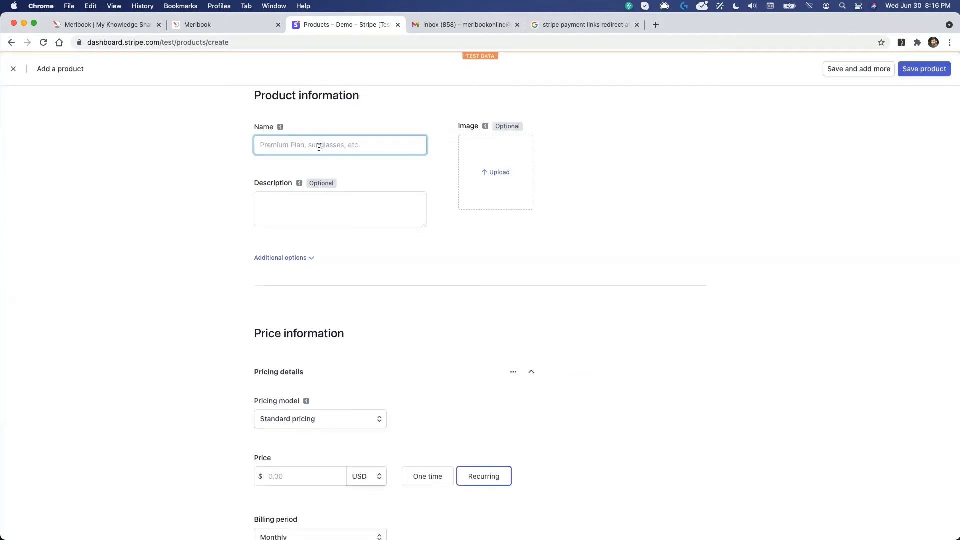
left_click(229, 24)
left_click(308, 25)
type("Content Writing Work")
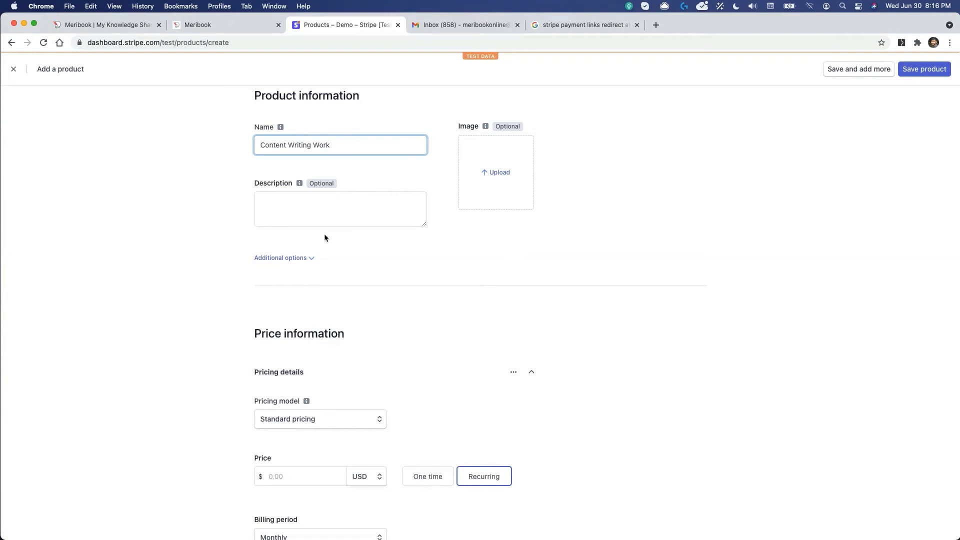
scroll(475, 259, "down", 3)
left_click(289, 363)
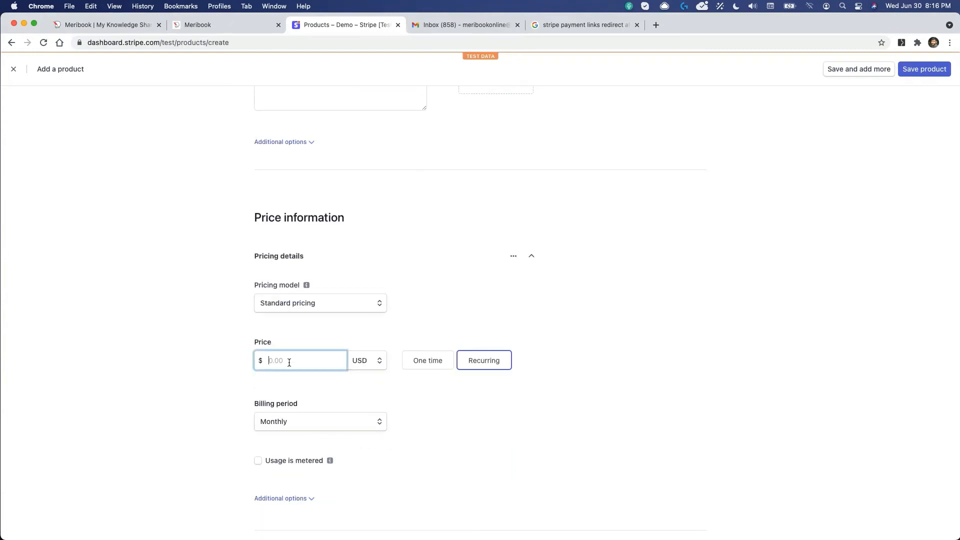
type("497")
left_click(425, 367)
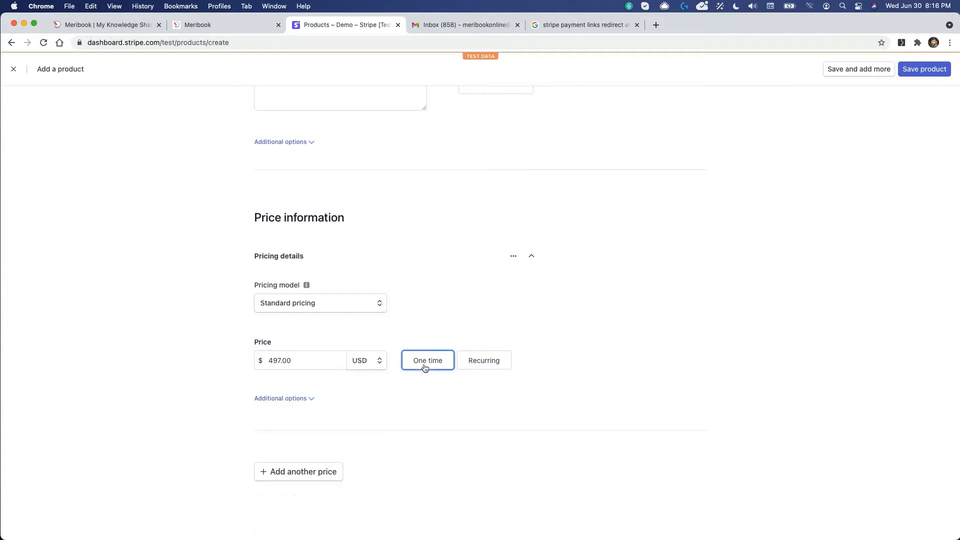
left_click(918, 71)
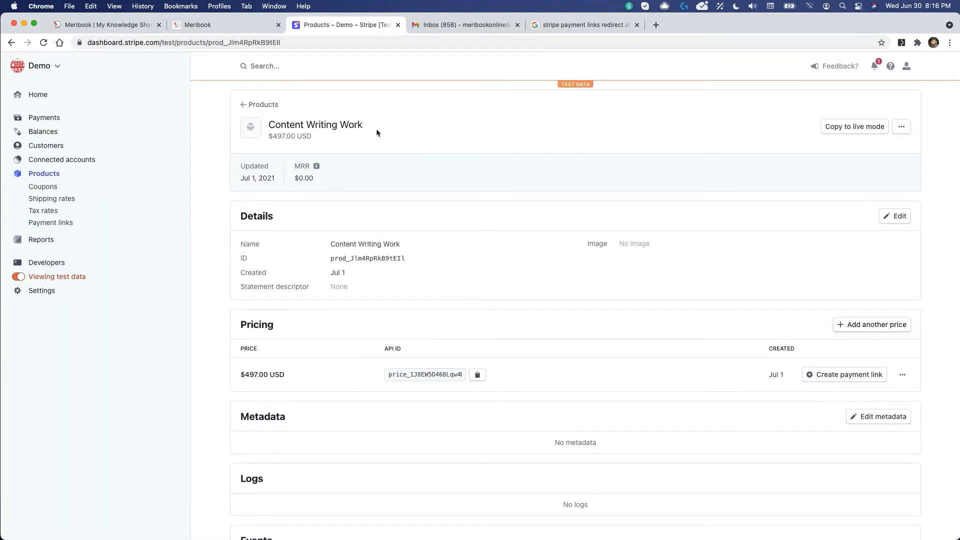
left_click(52, 179)
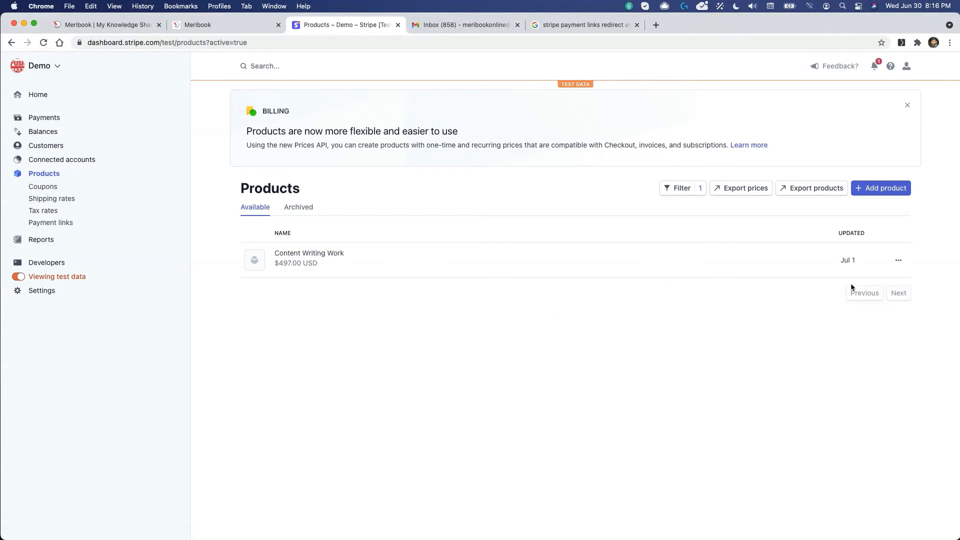
Step: Add the product 'Marketing Mastermind - One time' with a one-off price of $197.00 USD
left_click(877, 193)
left_click(315, 145)
type("Ma")
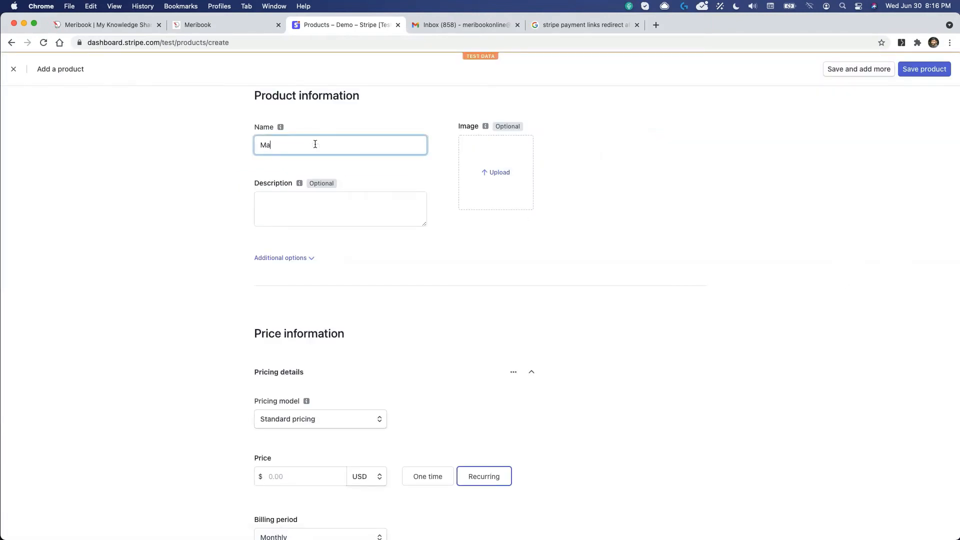
type("rketing Mastermind - One time")
left_click(279, 476)
type("19.00")
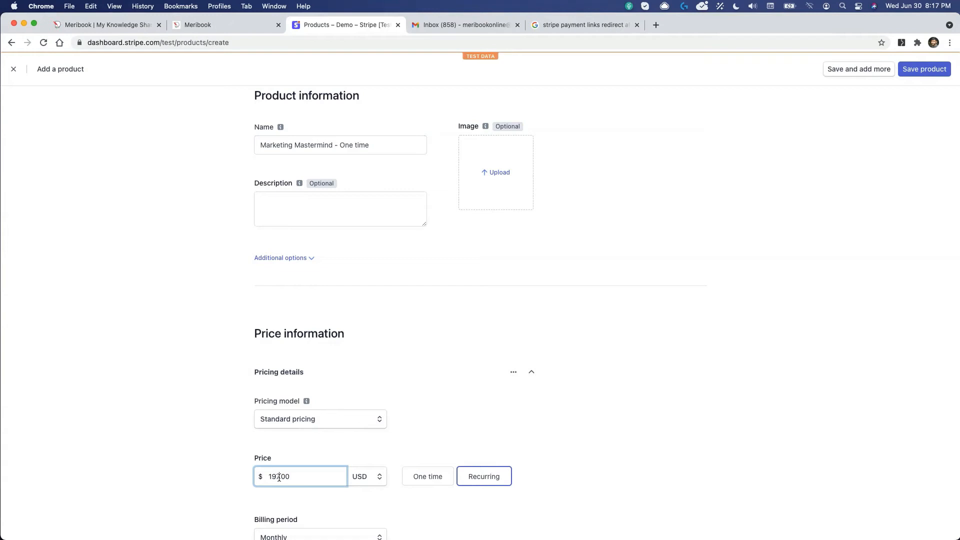
left_click(428, 477)
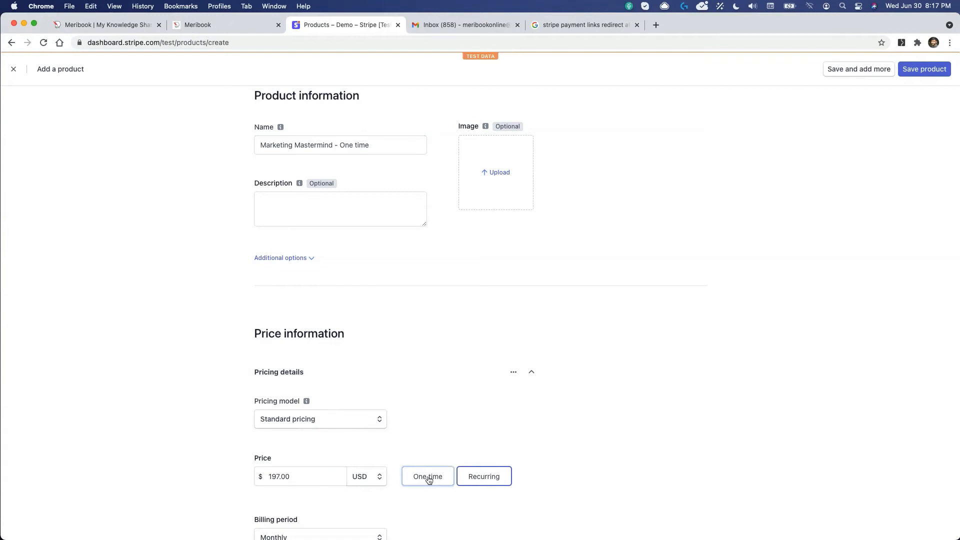
scroll(429, 481, "down", 2)
scroll(429, 480, "down", 3)
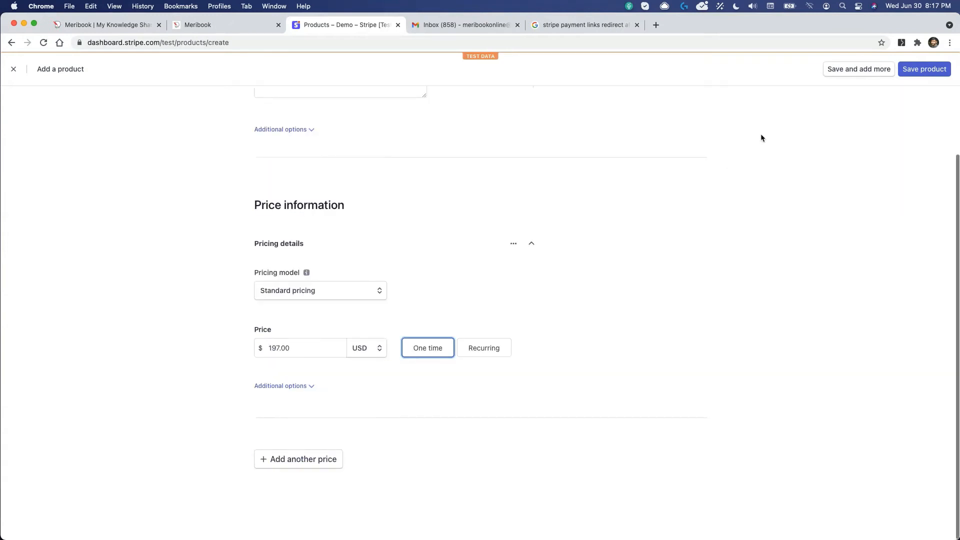
left_click(918, 73)
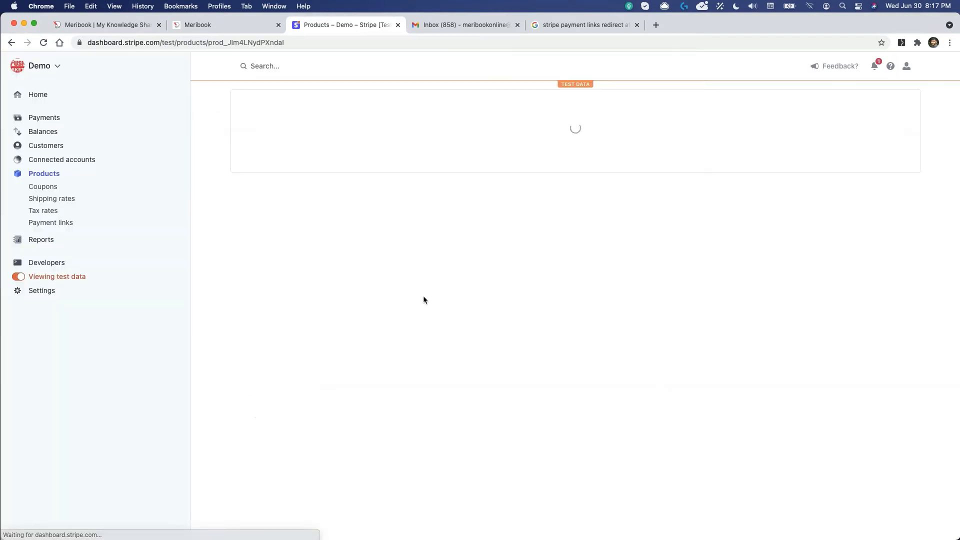
left_click(54, 176)
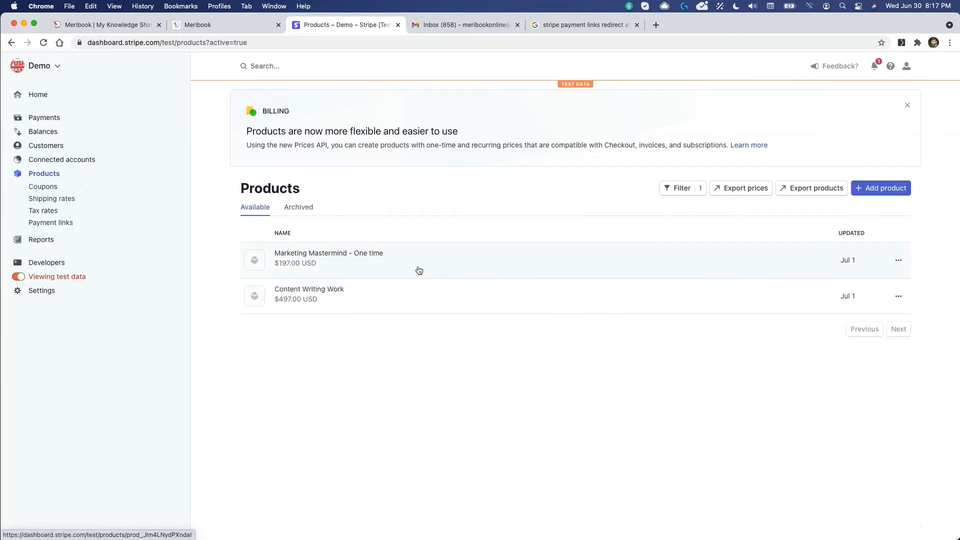
Step: Add 'Marketing Mastermind - Monthly' as a recurring product at $29.00 USD per month
left_click(879, 188)
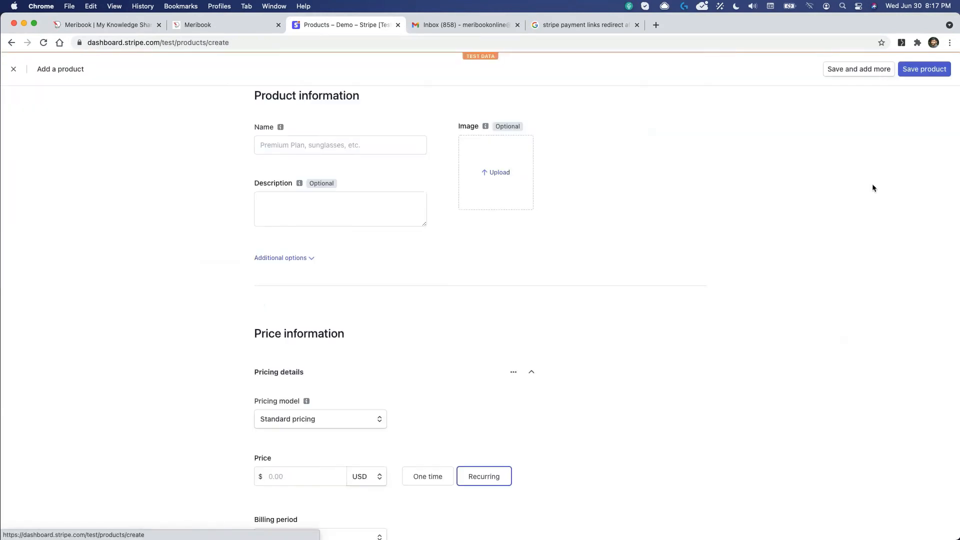
left_click(301, 152)
type("Marketi")
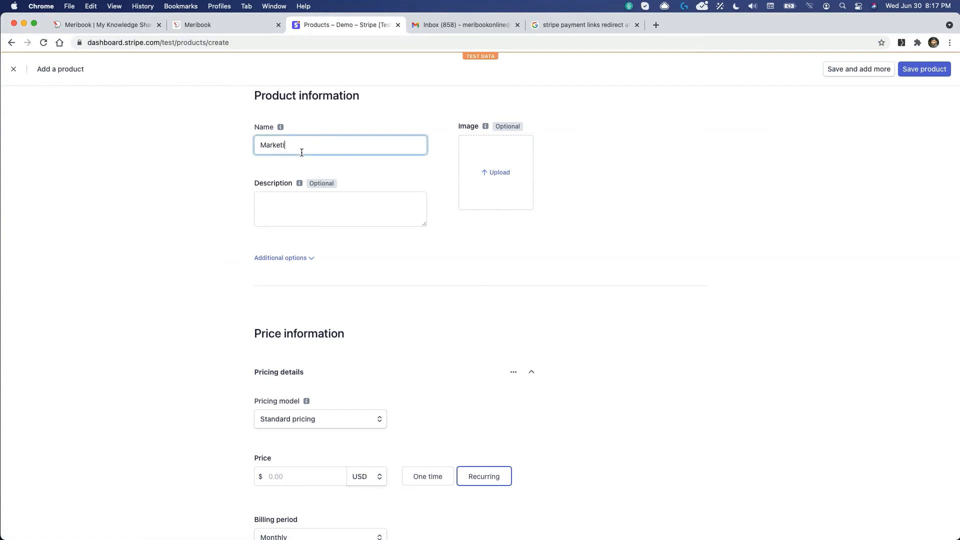
type("ng Mastermind - Mond")
key("BackSpace")
type("thly")
left_click(295, 476)
type("29.00")
key("Tab")
scroll(480, 479, "down", 5)
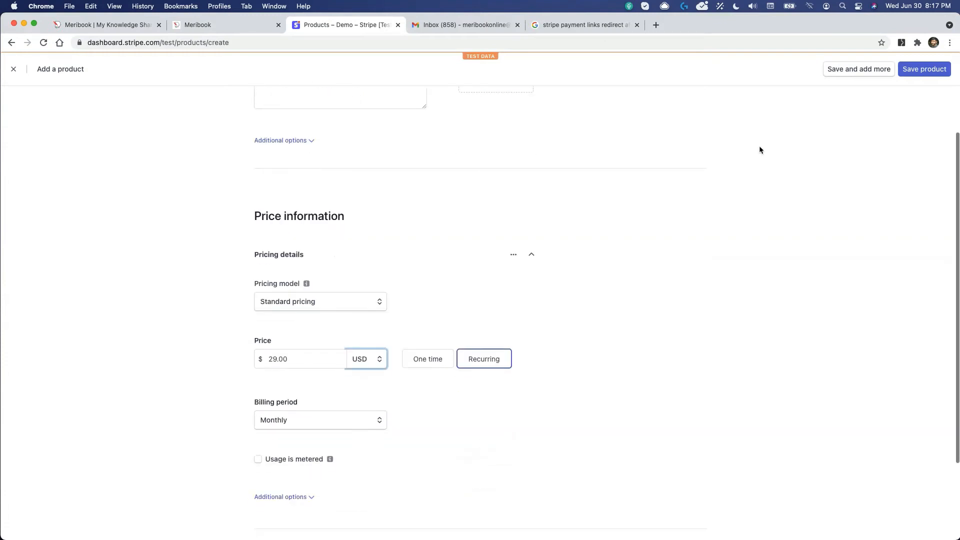
left_click(925, 74)
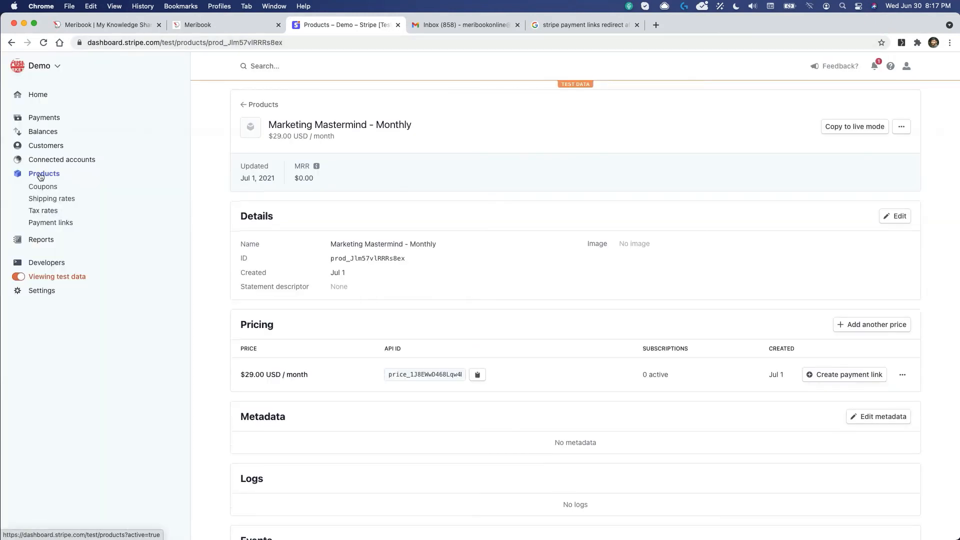
left_click(41, 175)
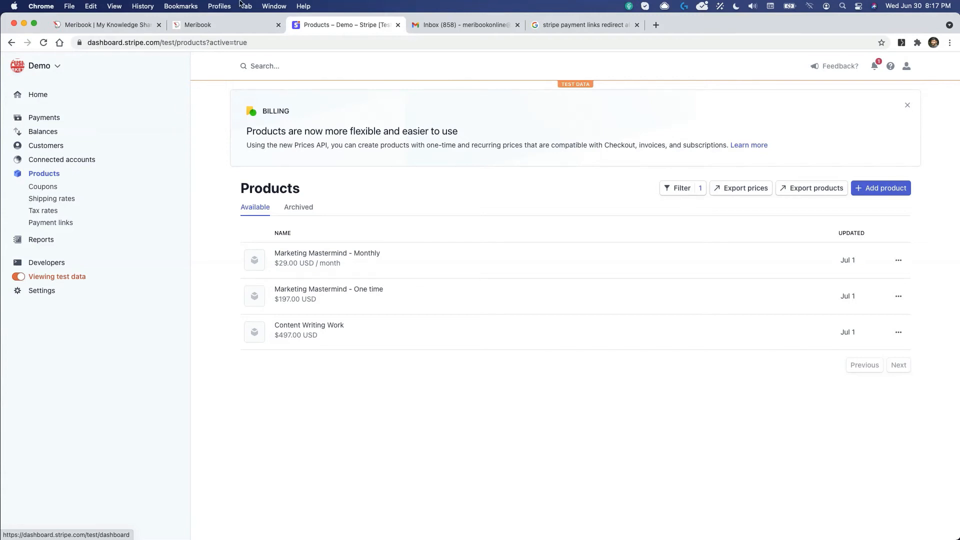
Step: Start a Meribook Stripe integration named 'Stripe Demo - Test' and open Stripe's Developers page
left_click(218, 26)
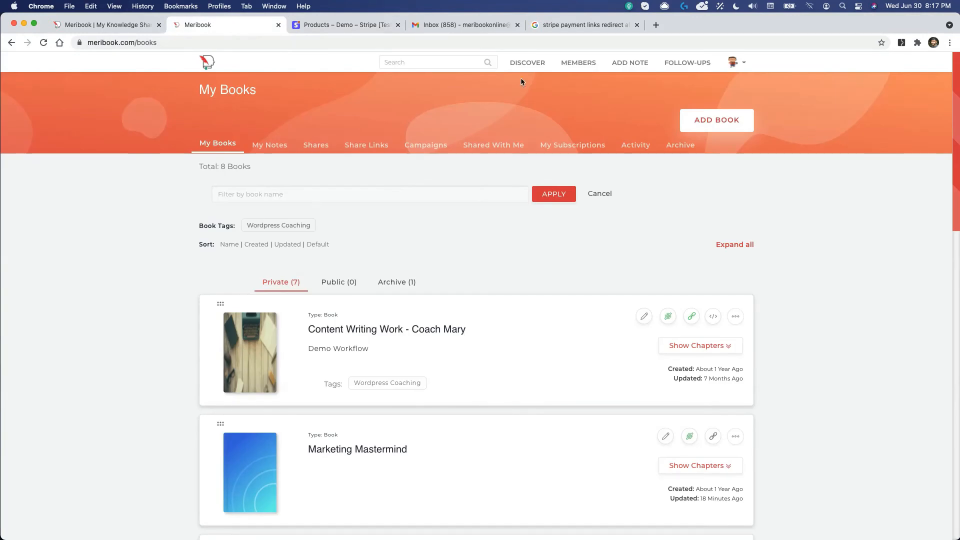
left_click(739, 64)
left_click(745, 81)
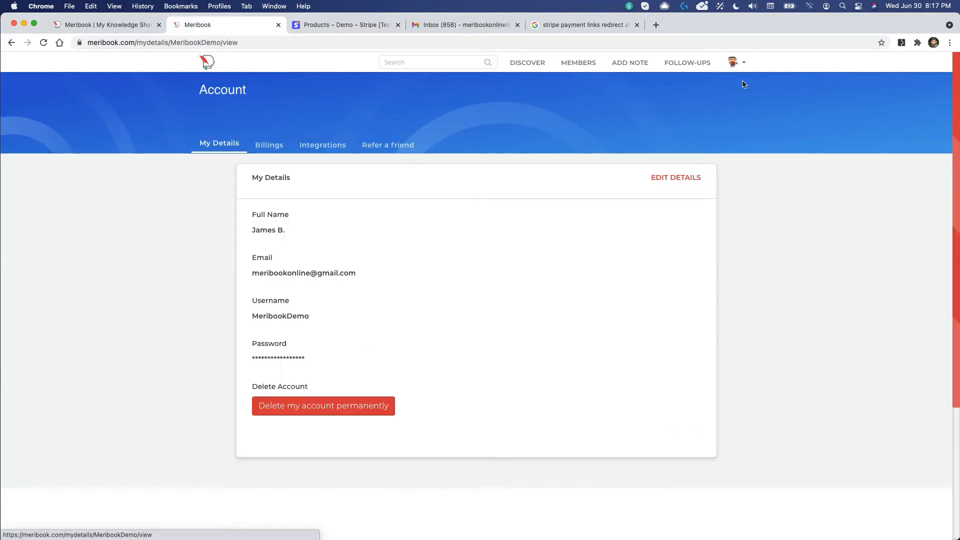
left_click(319, 150)
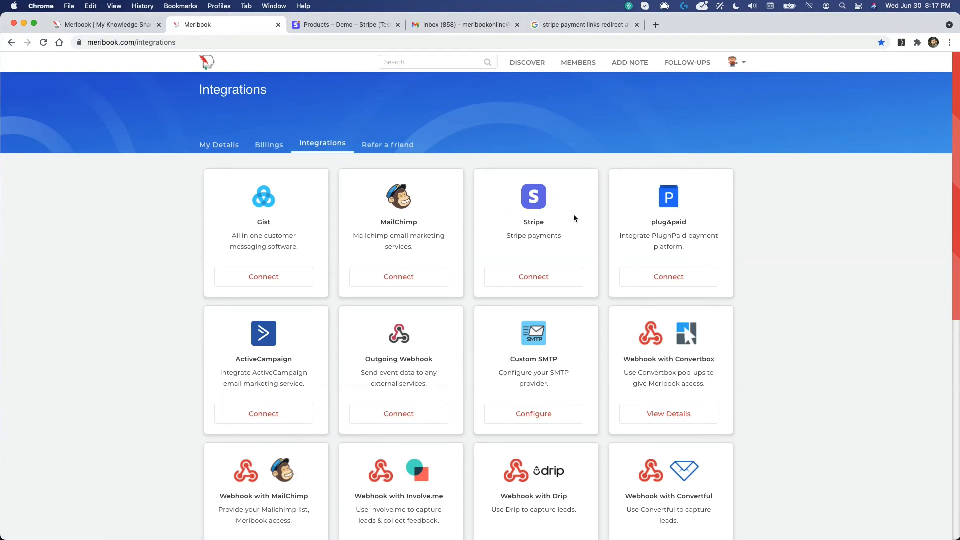
left_click(539, 283)
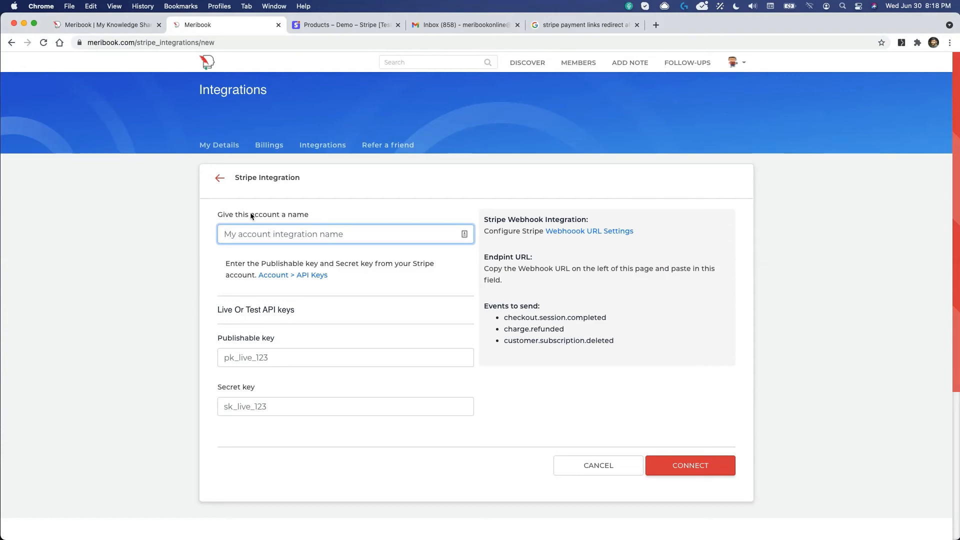
key("BackSpace")
type("Stripe Demo - Test")
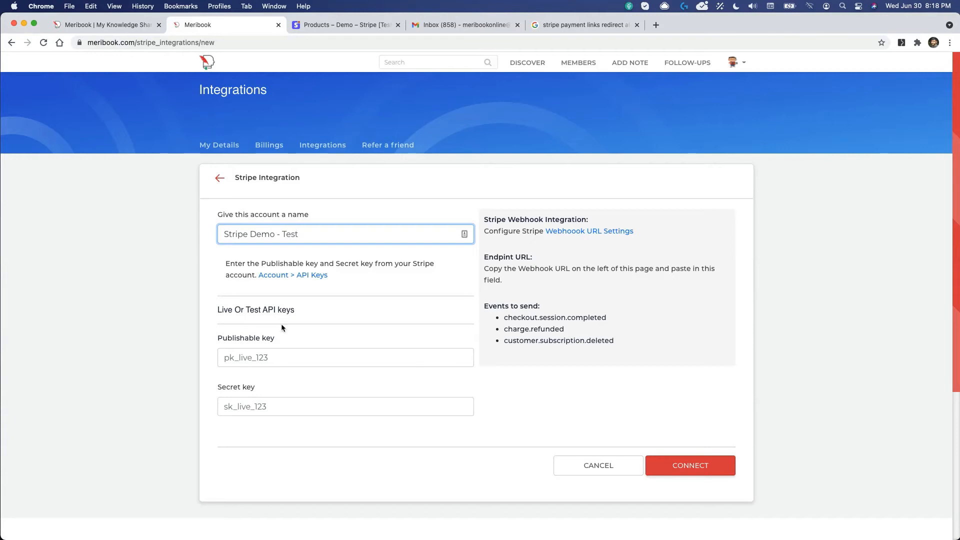
left_click(339, 26)
left_click(50, 263)
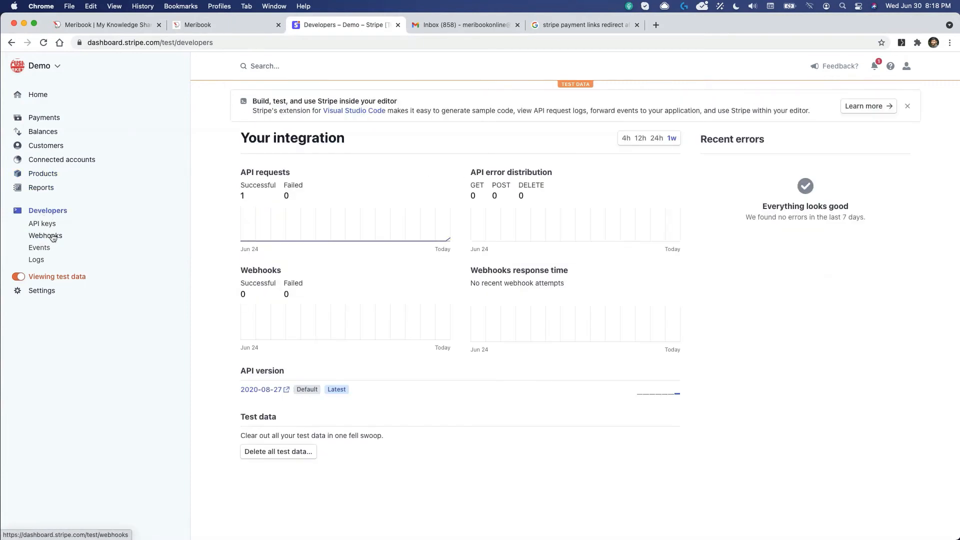
Step: Copy Stripe's publishable test key into the Meribook integration form
left_click(44, 224)
left_click(494, 231)
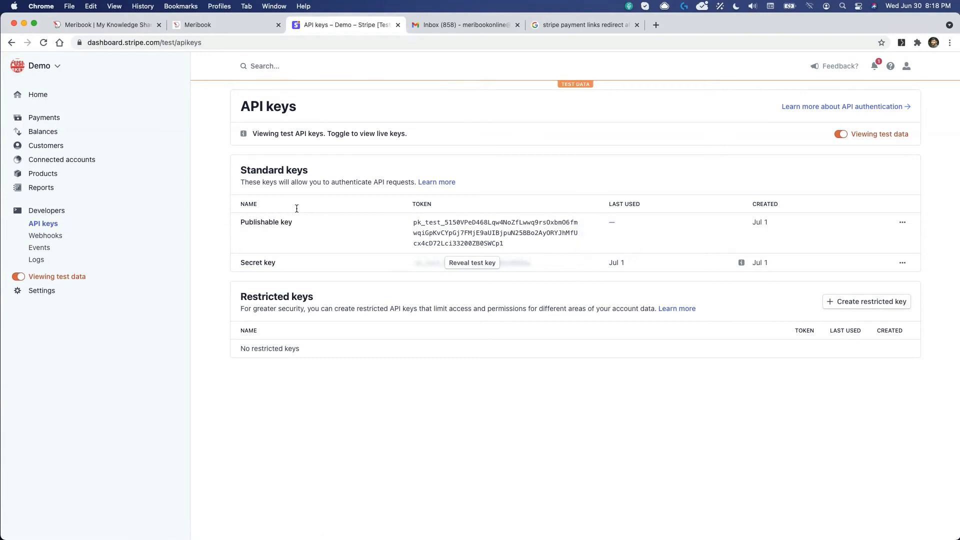
left_click(190, 25)
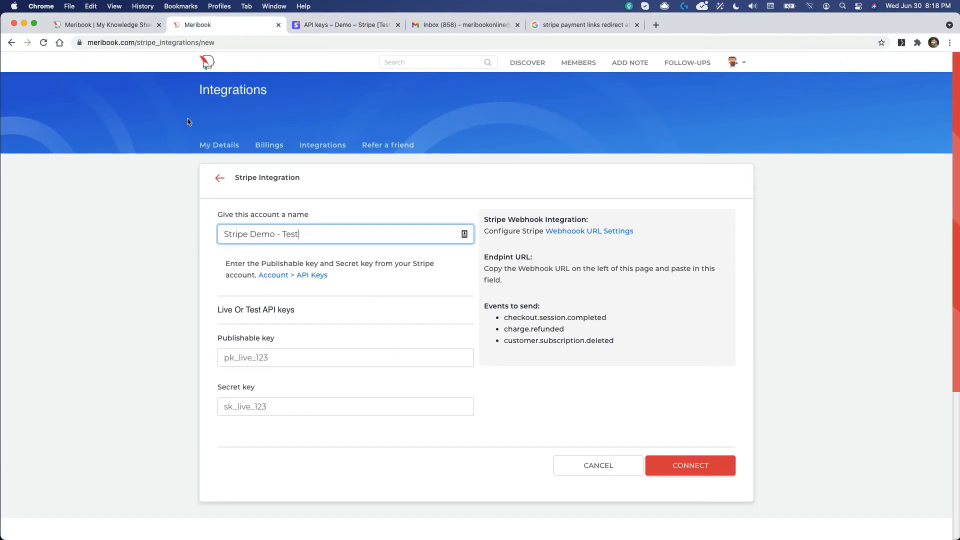
left_click(245, 357)
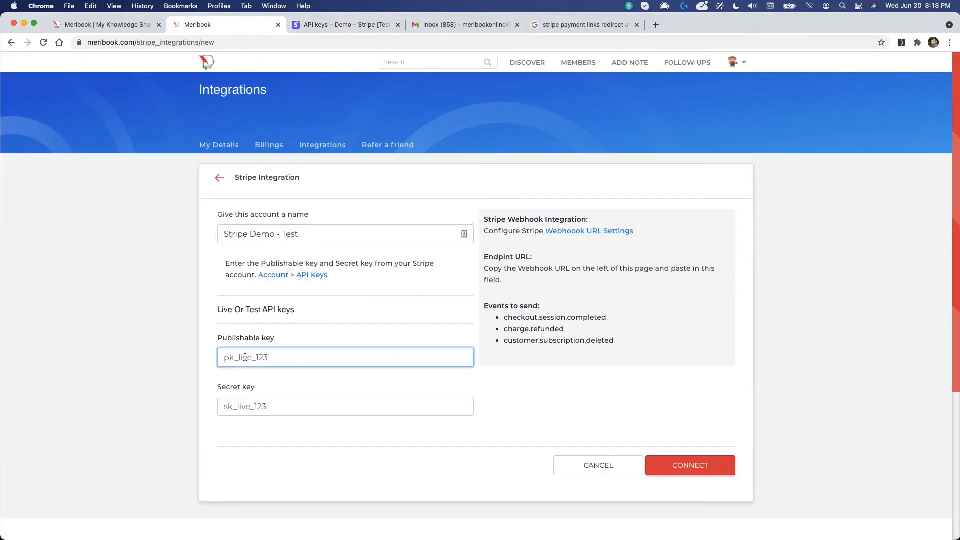
key("super+v")
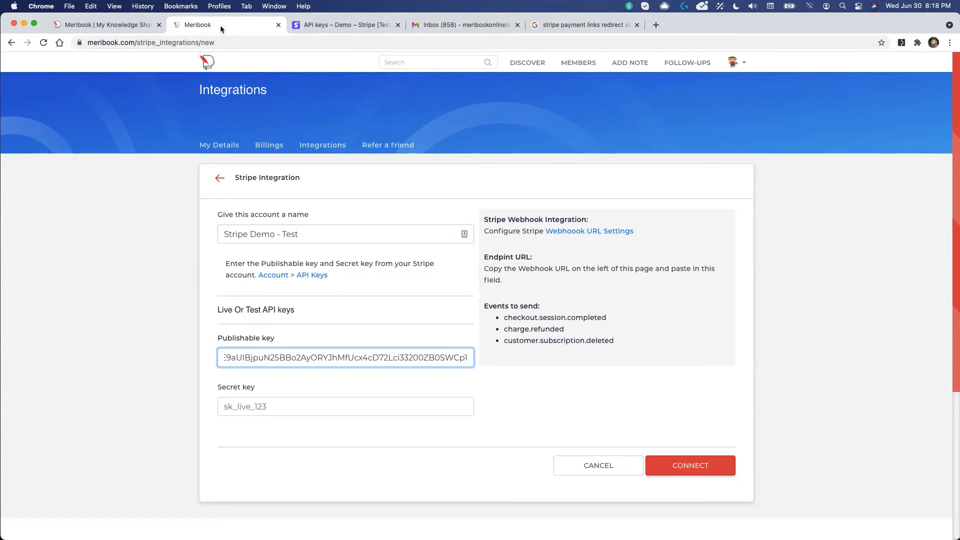
Step: Paste the revealed secret test key into the form and rename the account 'Stripe Demo - Test2'
left_click(333, 24)
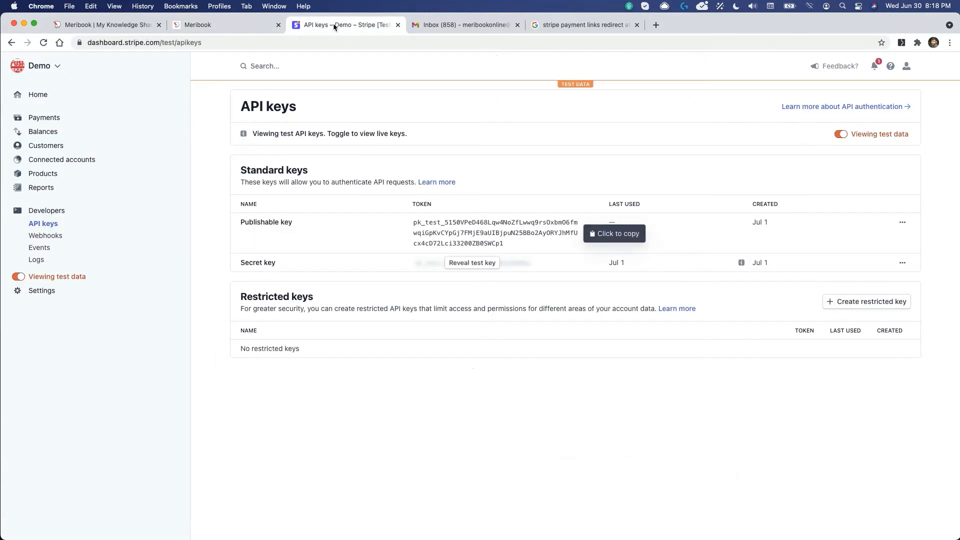
left_click(468, 268)
left_click(469, 274)
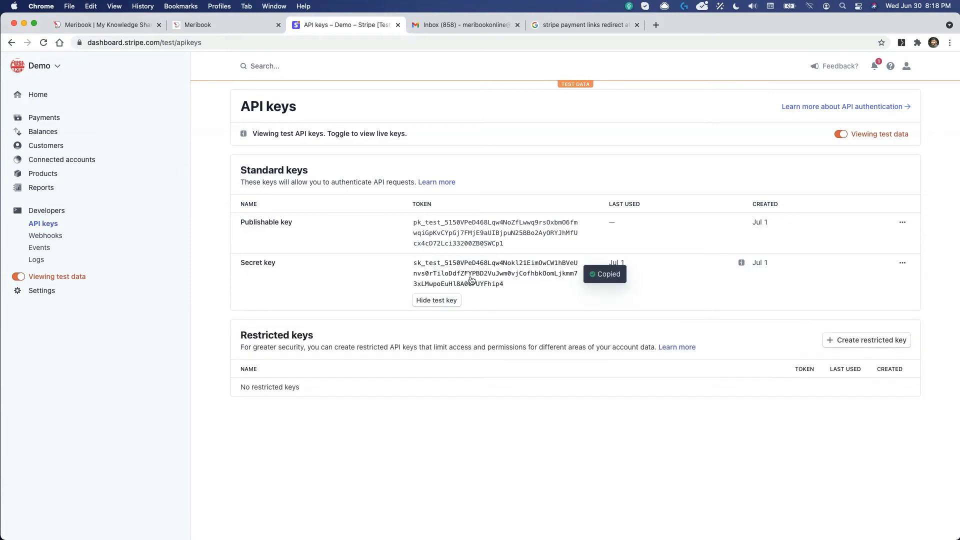
left_click(239, 26)
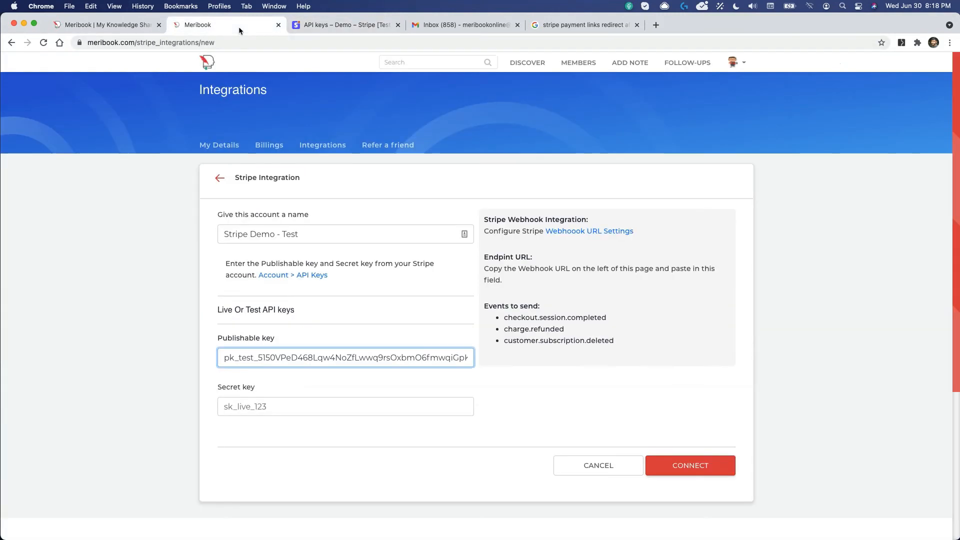
left_click(242, 407)
key("super+v")
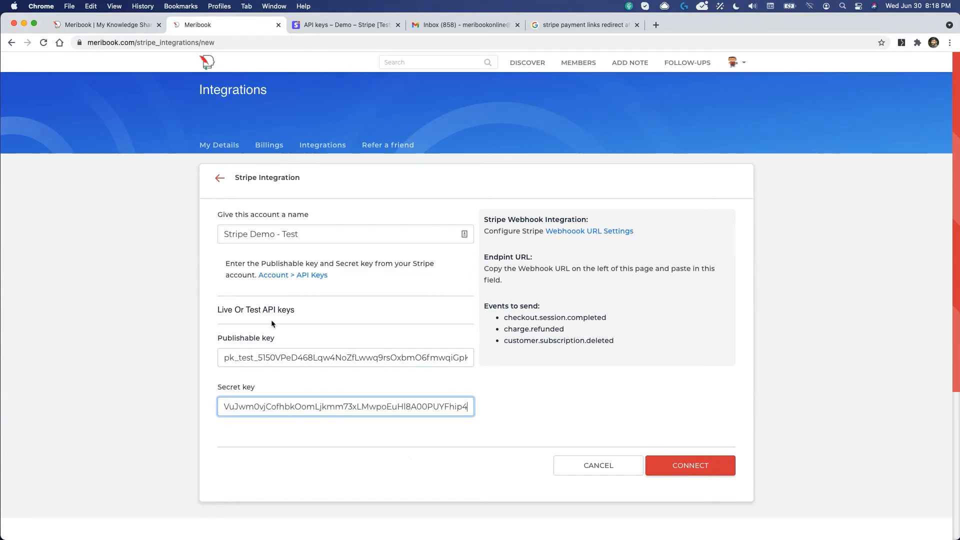
left_click(305, 233)
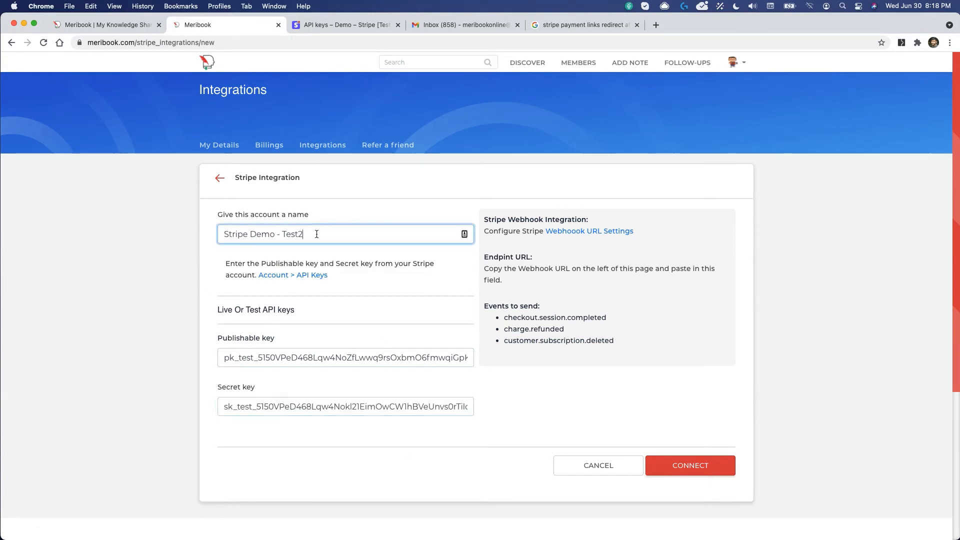
type("2")
Step: Connect 'Stripe Demo - Test2' and open its edit page showing the webhook URL
left_click(688, 469)
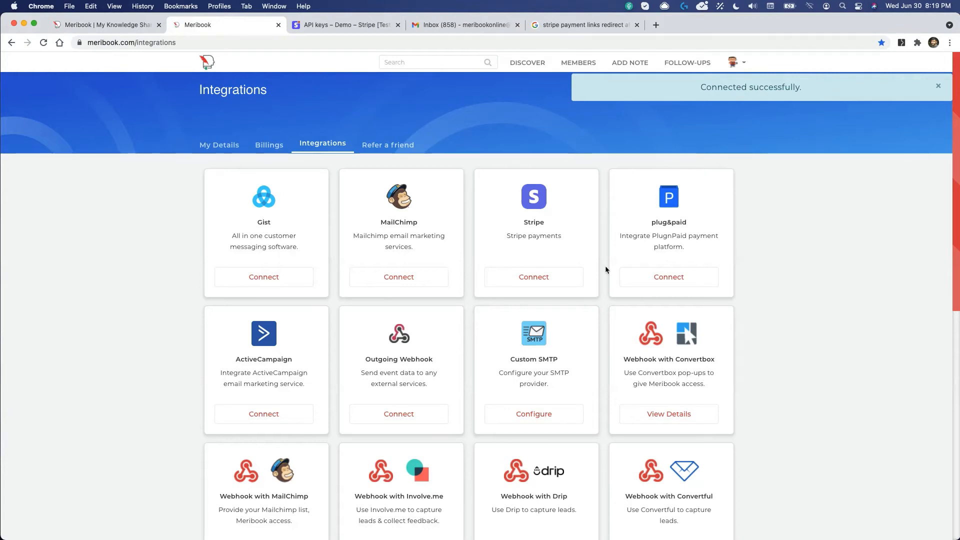
scroll(605, 266, "down", 9)
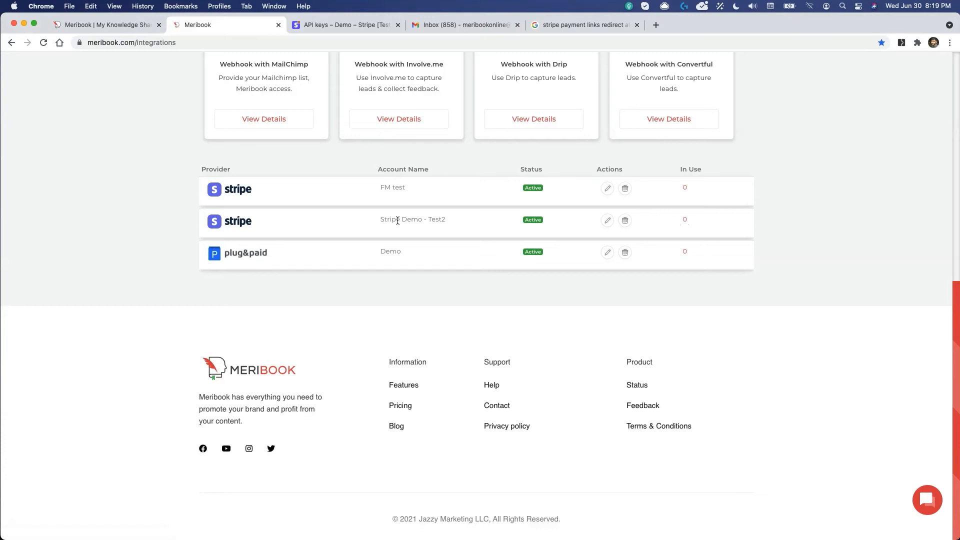
left_click(608, 221)
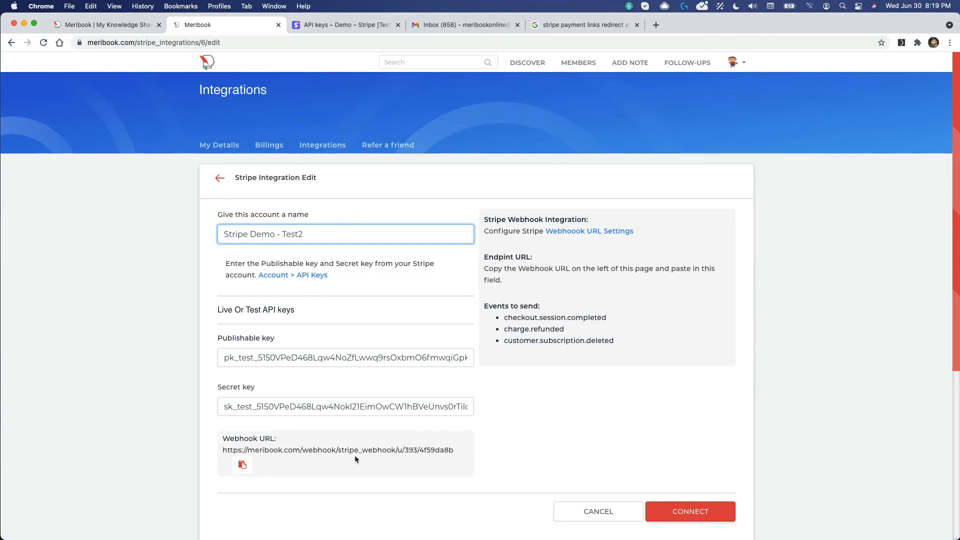
Step: Copy Meribook's webhook URL and return to the Stripe test API keys page
left_click(394, 450)
left_click(243, 466)
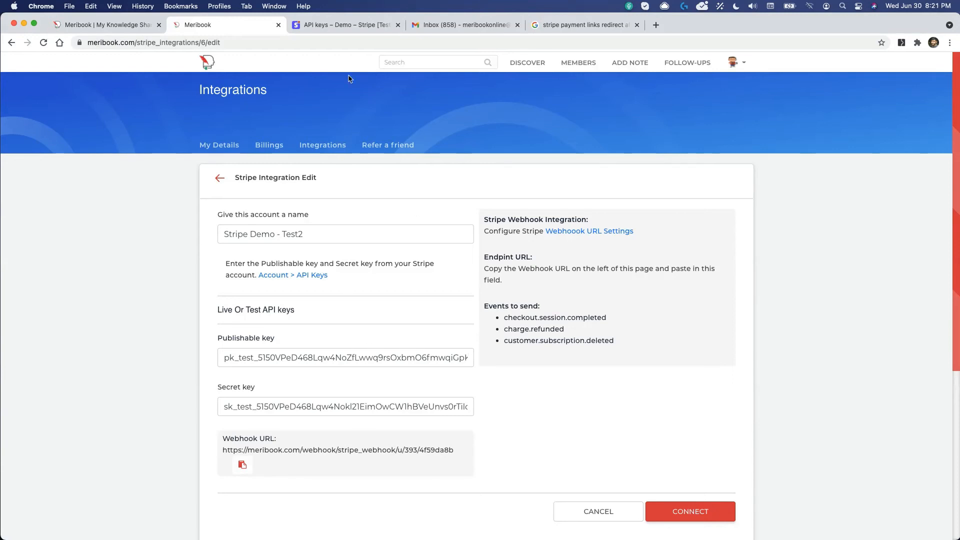
left_click(242, 465)
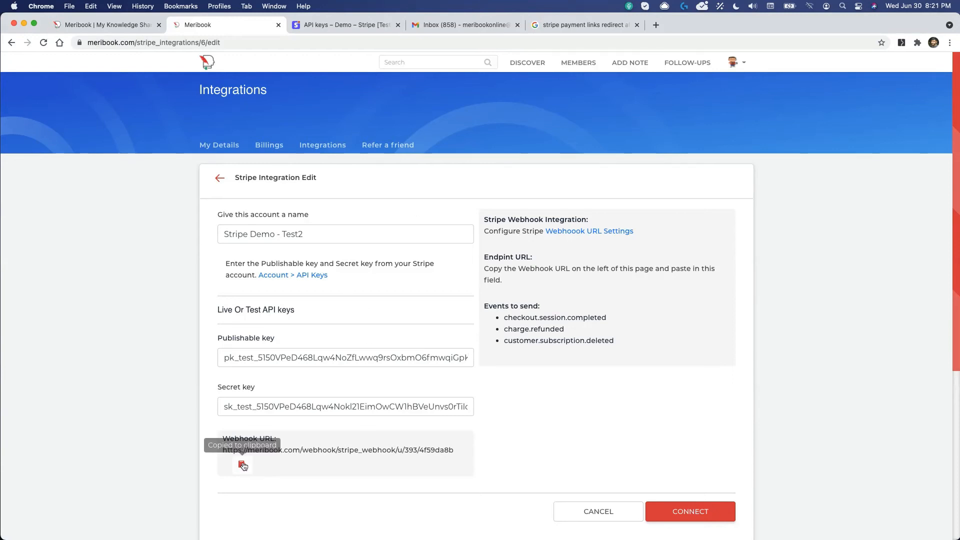
left_click(333, 28)
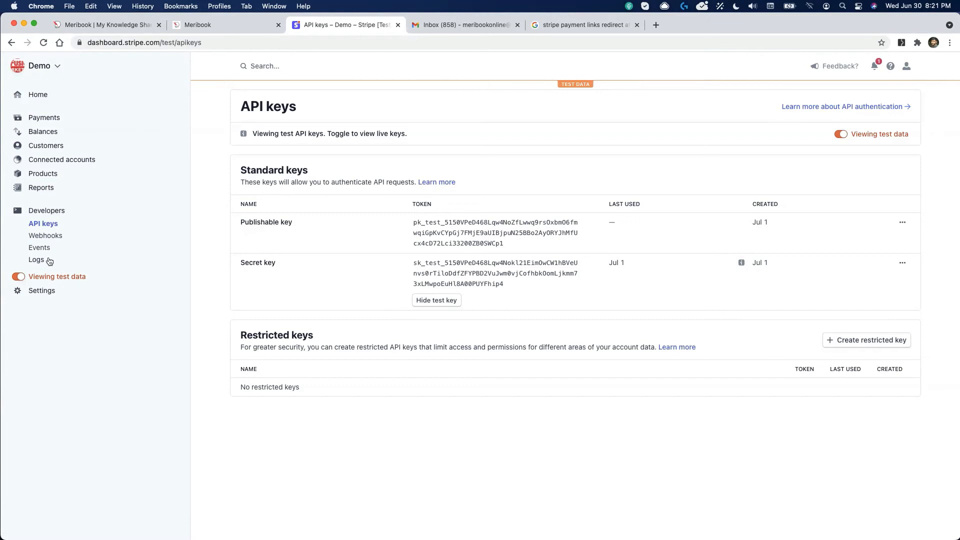
Step: Start a new webhook endpoint with the Meribook URL and description 'Meribook Demo account'
left_click(51, 238)
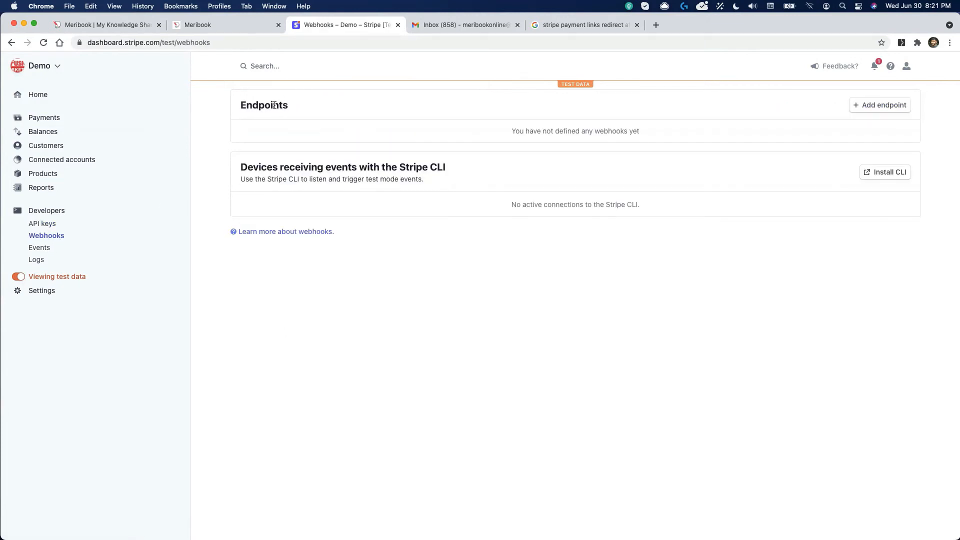
left_click(872, 105)
left_click(387, 157)
key("super+a")
key("super+v")
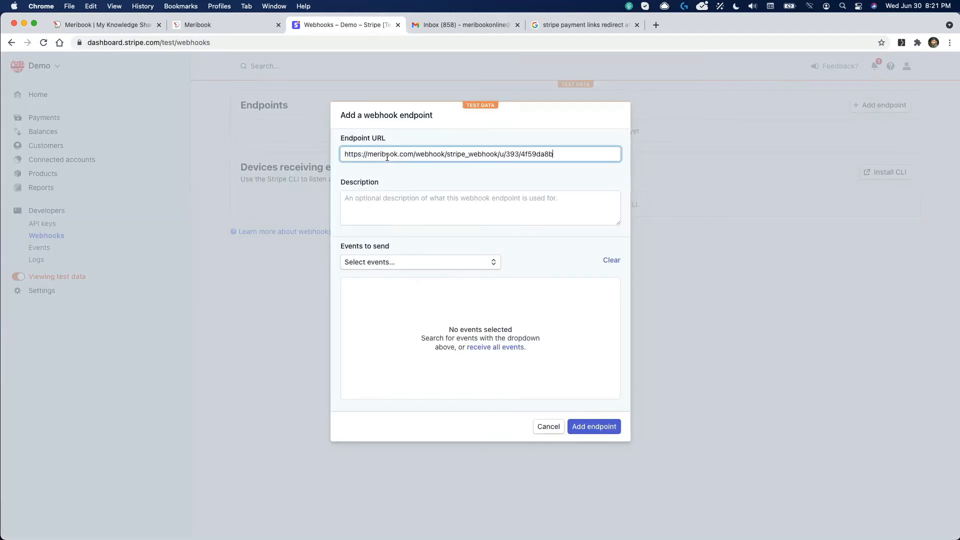
left_click(396, 207)
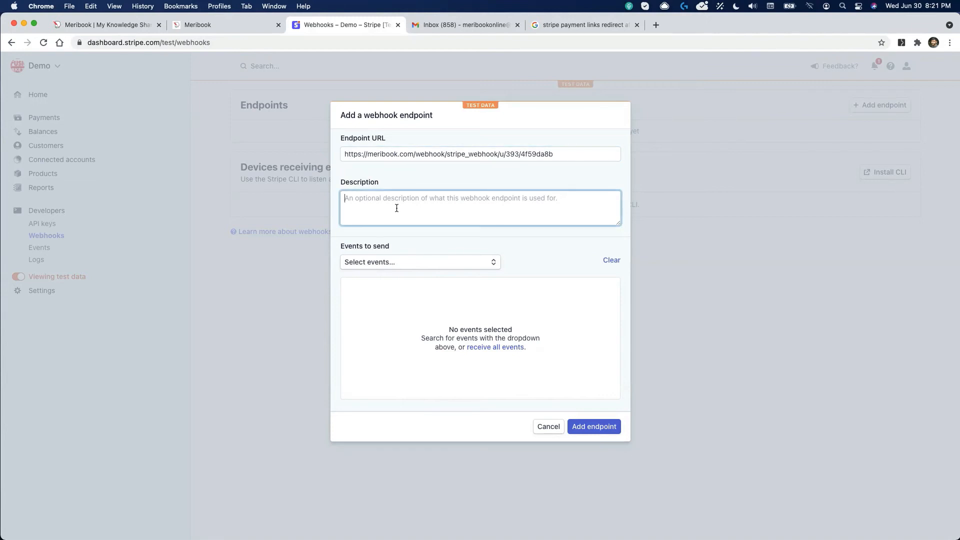
type("Me")
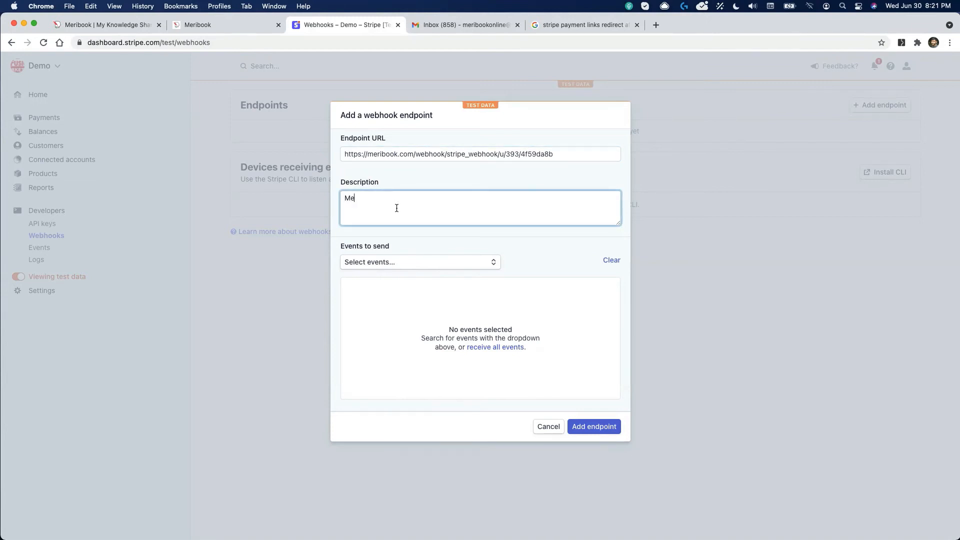
type("ribook Demo account")
Step: Select the checkout.session.completed and charge.refunded events, checking Meribook's required events list
left_click(372, 267)
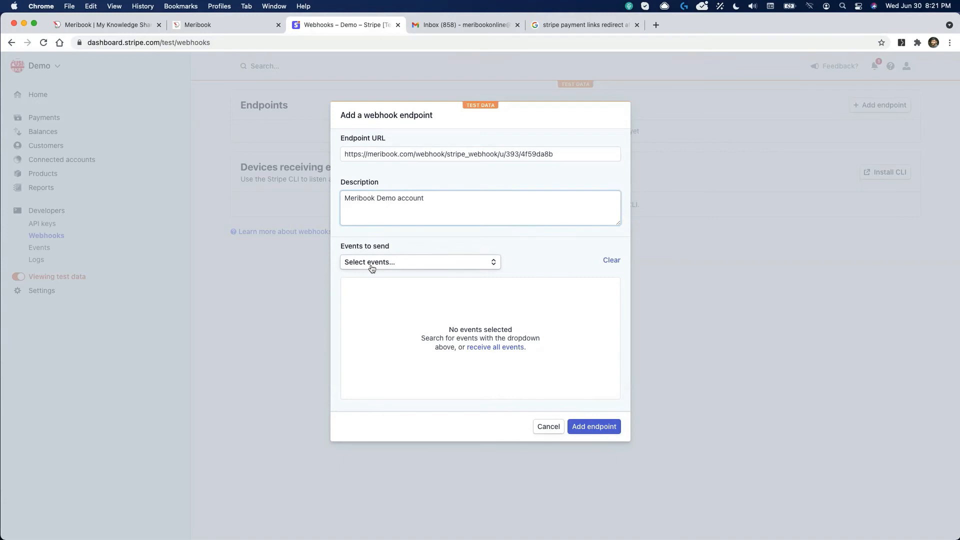
type("check")
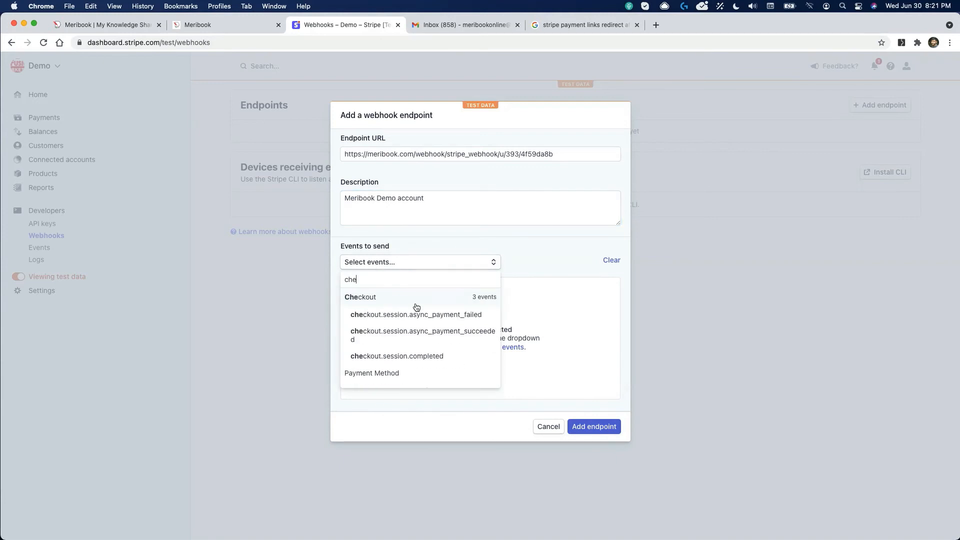
left_click(400, 357)
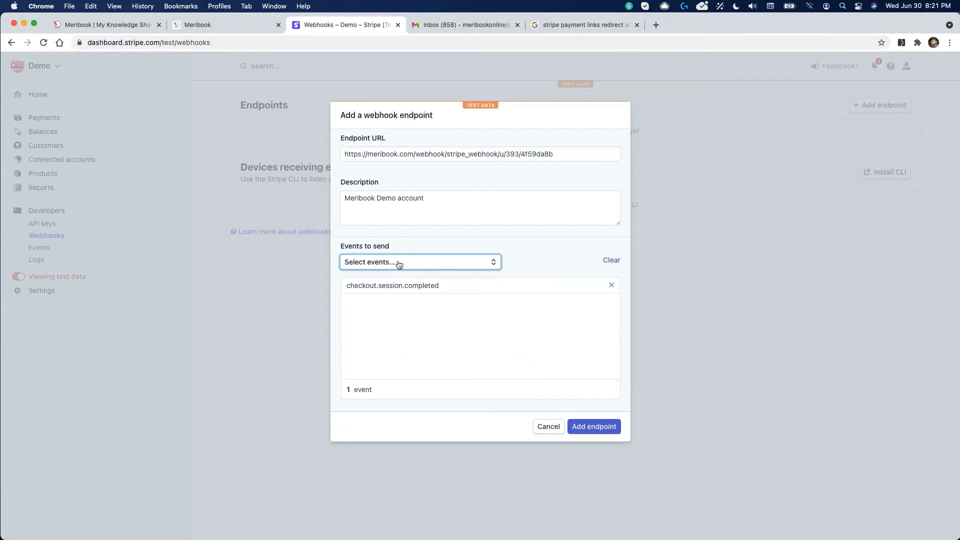
left_click(219, 25)
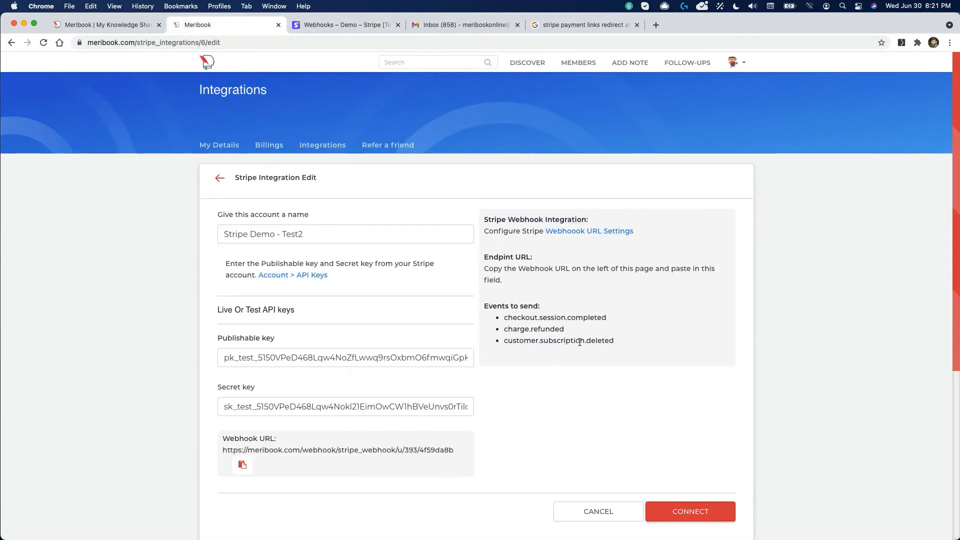
left_click(334, 25)
left_click(395, 262)
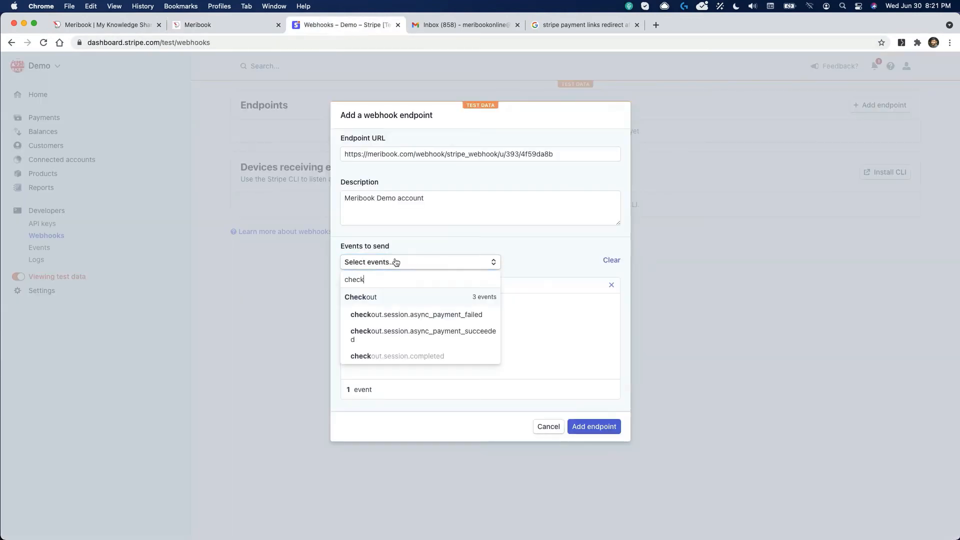
key("BackSpace")
key("BackSpace")
key("BackSpace")
key("BackSpace")
key("BackSpace")
type("refun")
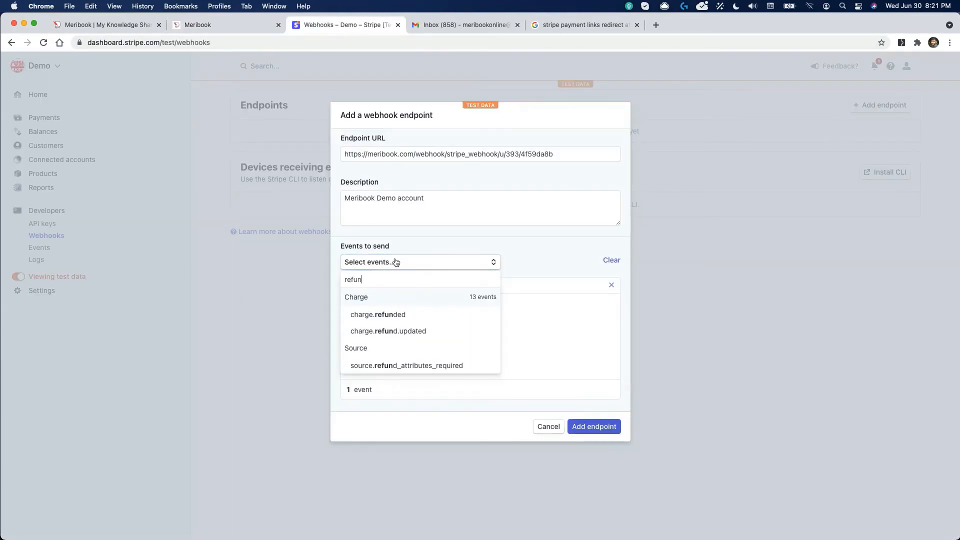
left_click(383, 313)
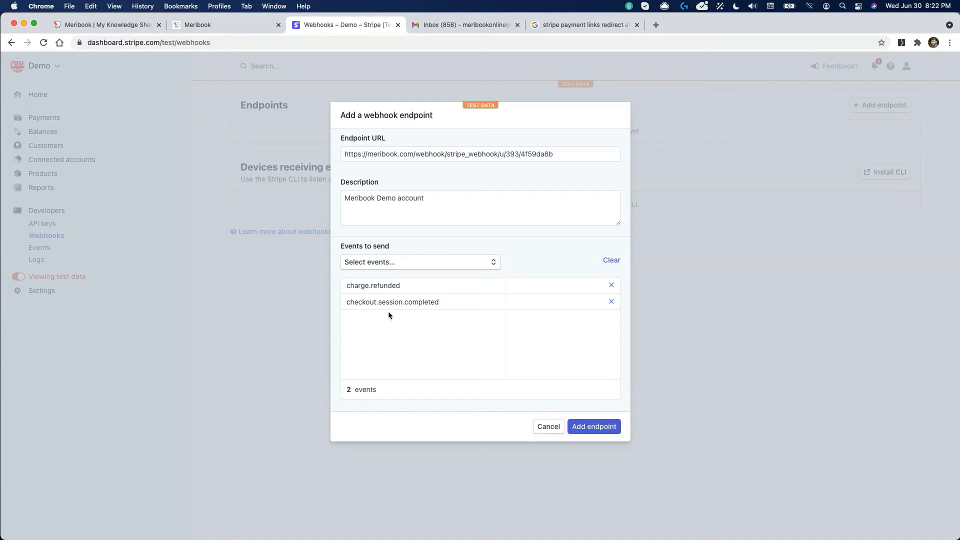
Step: Add the customer.subscription.deleted event and create the webhook endpoint
left_click(397, 264)
key("BackSpace")
key("BackSpace")
key("BackSpace")
key("BackSpace")
type("subscr")
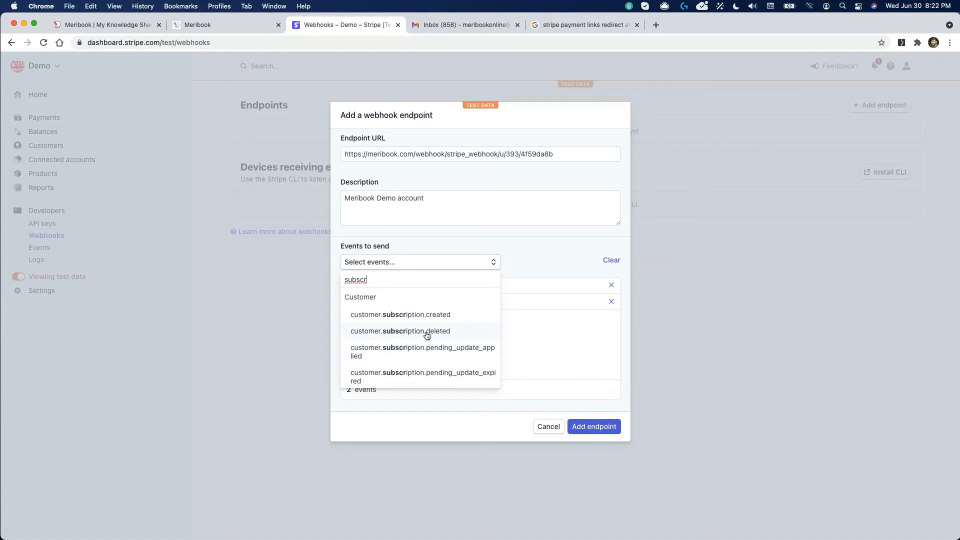
left_click(426, 332)
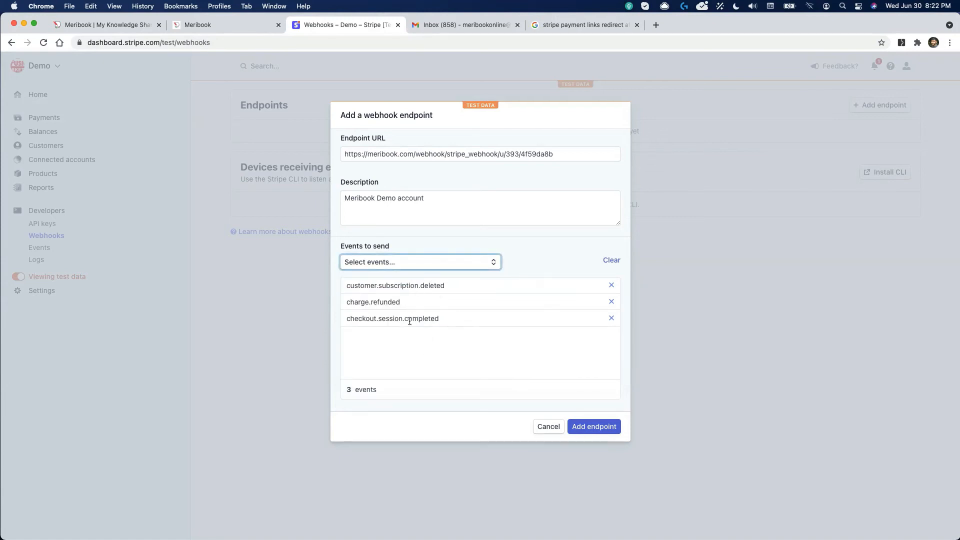
left_click(599, 428)
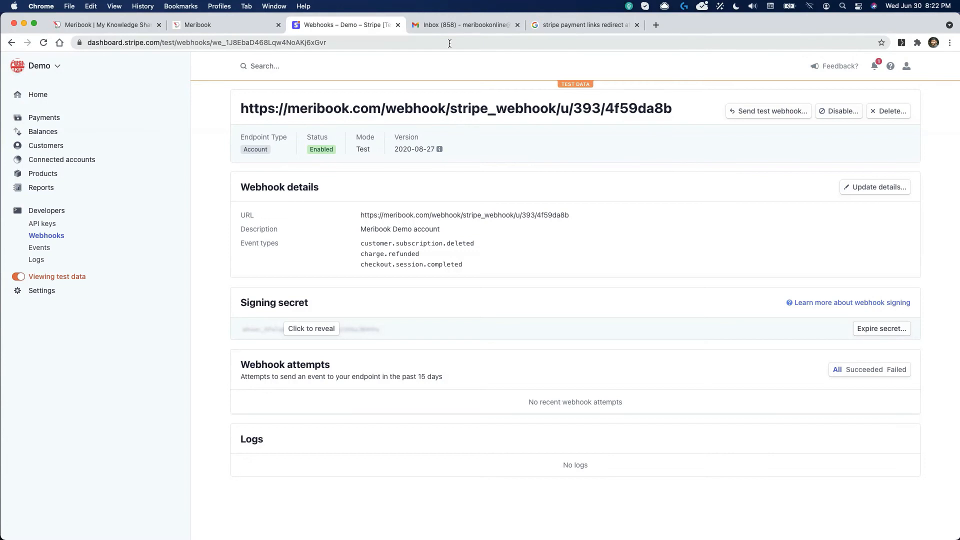
Step: Return from Meribook's integrations list to the My Books page listing 8 books
left_click(218, 26)
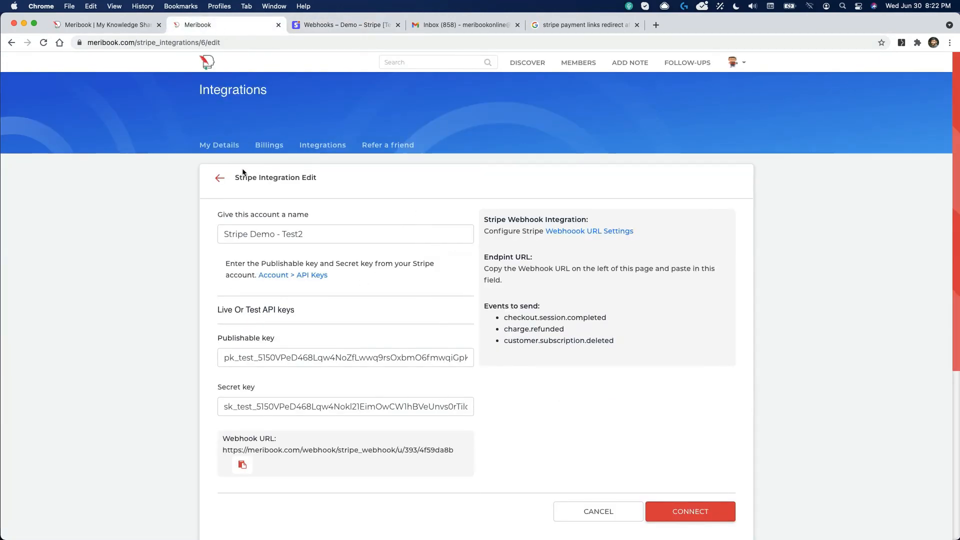
left_click(221, 179)
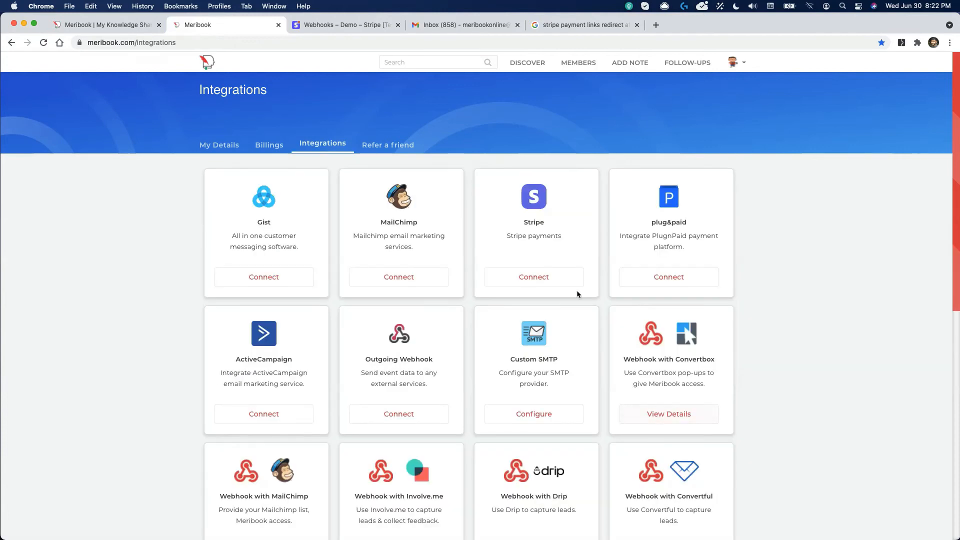
scroll(506, 332, "down", 10)
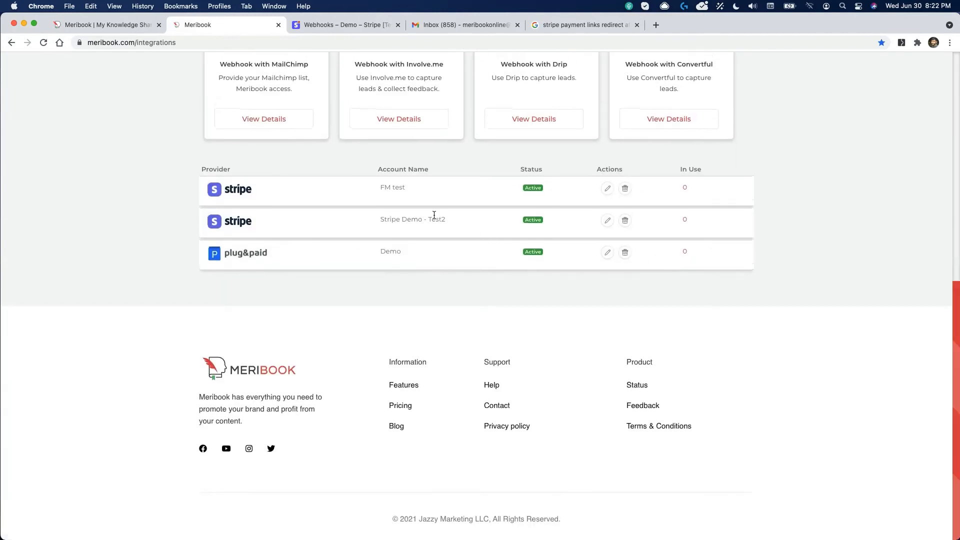
scroll(757, 205, "up", 8)
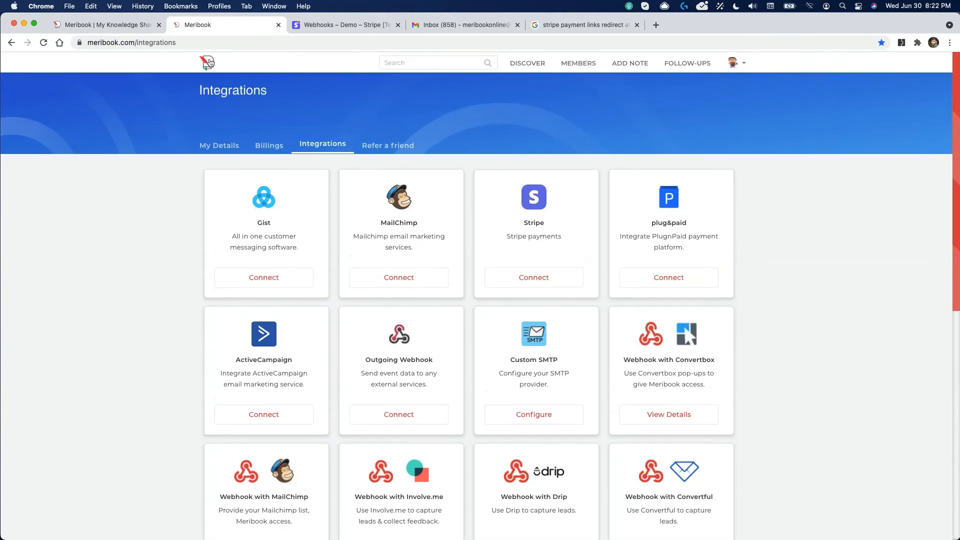
left_click(207, 61)
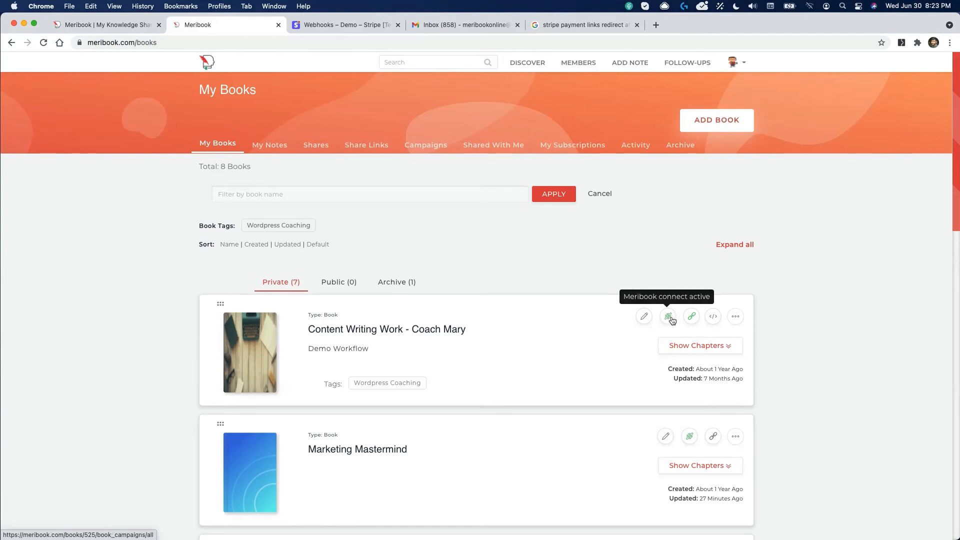
Step: Open the campaigns list for the Content Writing Work book
scroll(665, 362, "down", 2)
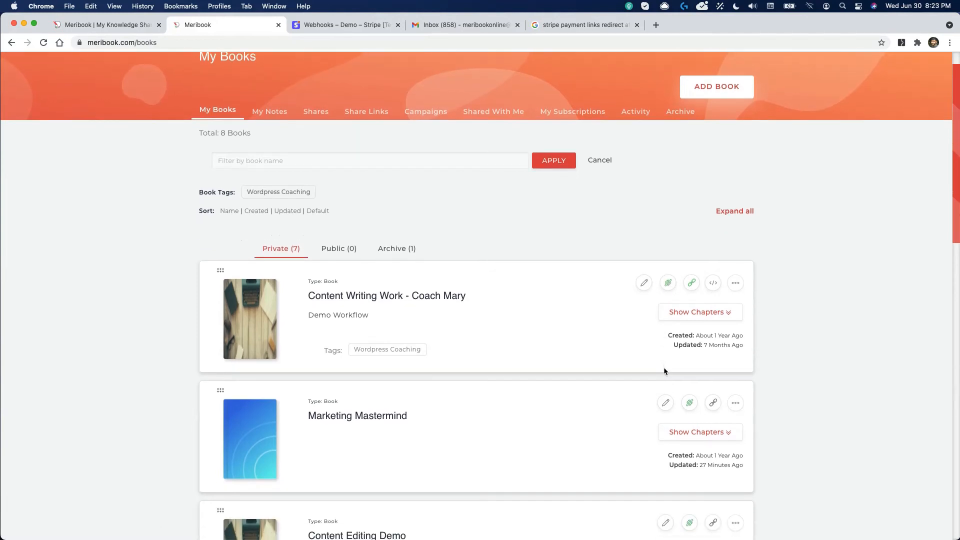
scroll(665, 369, "up", 2)
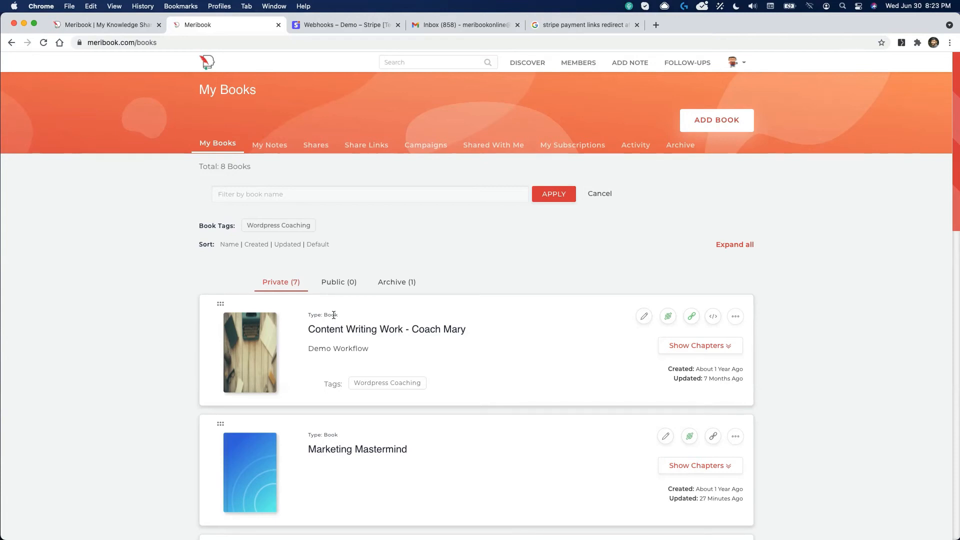
left_click(667, 317)
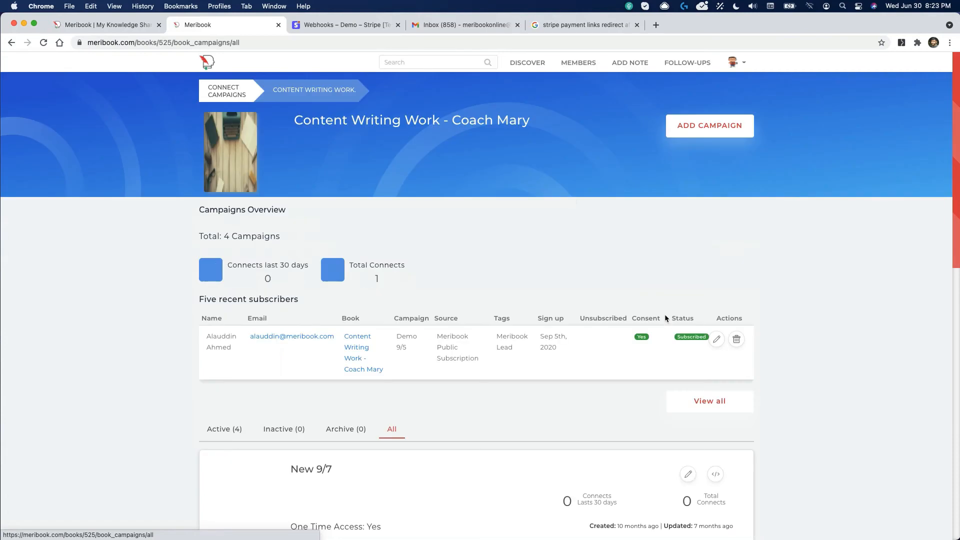
scroll(382, 370, "down", 3)
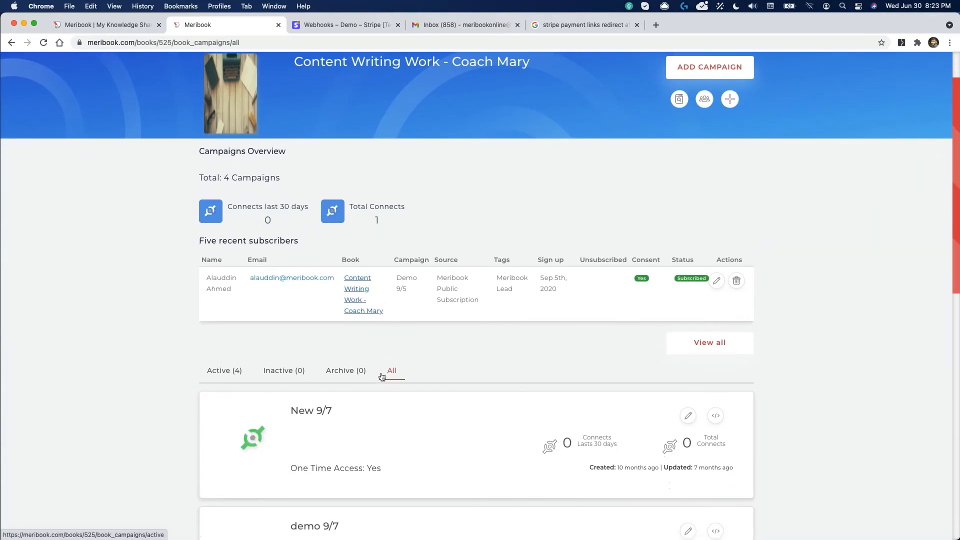
scroll(382, 376, "down", 10)
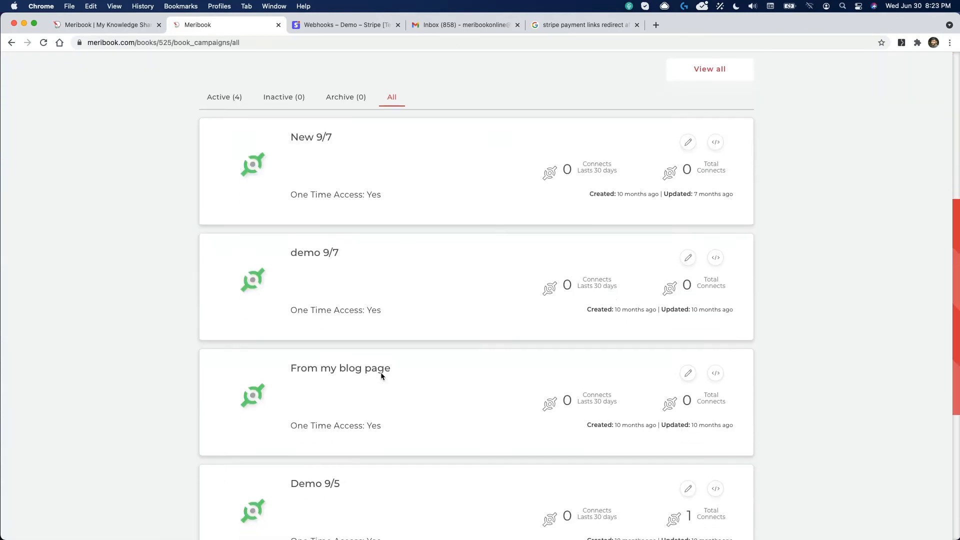
scroll(322, 330, "up", 10)
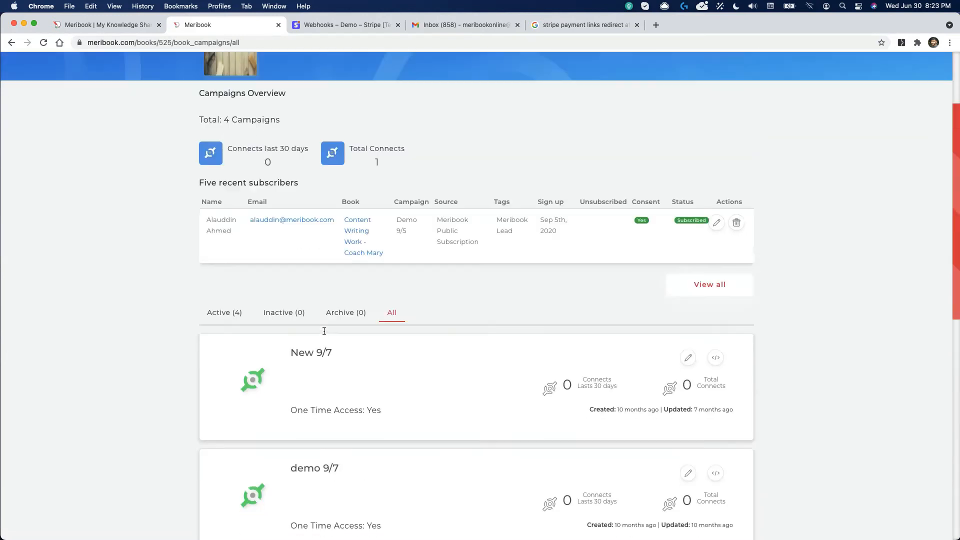
scroll(324, 334, "down", 3)
scroll(324, 332, "down", 1)
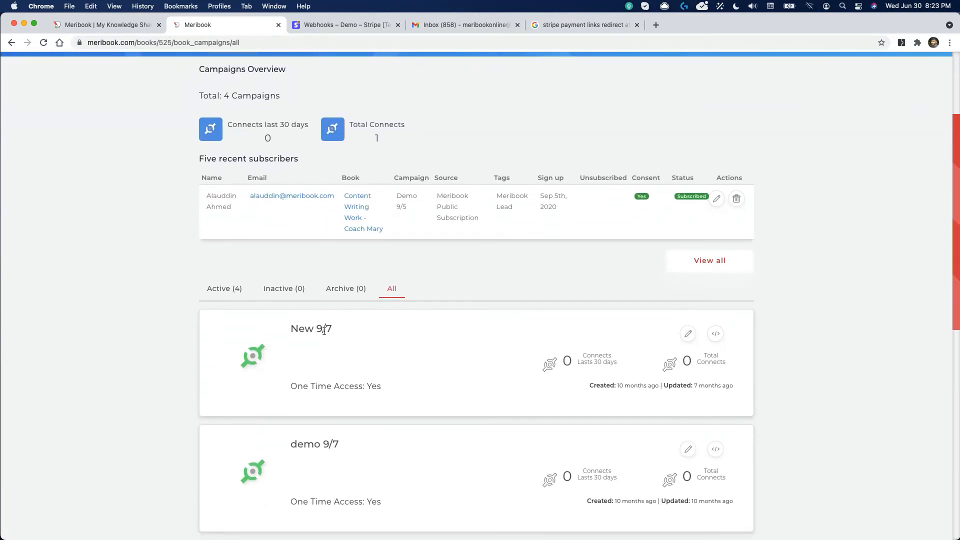
scroll(332, 269, "up", 3)
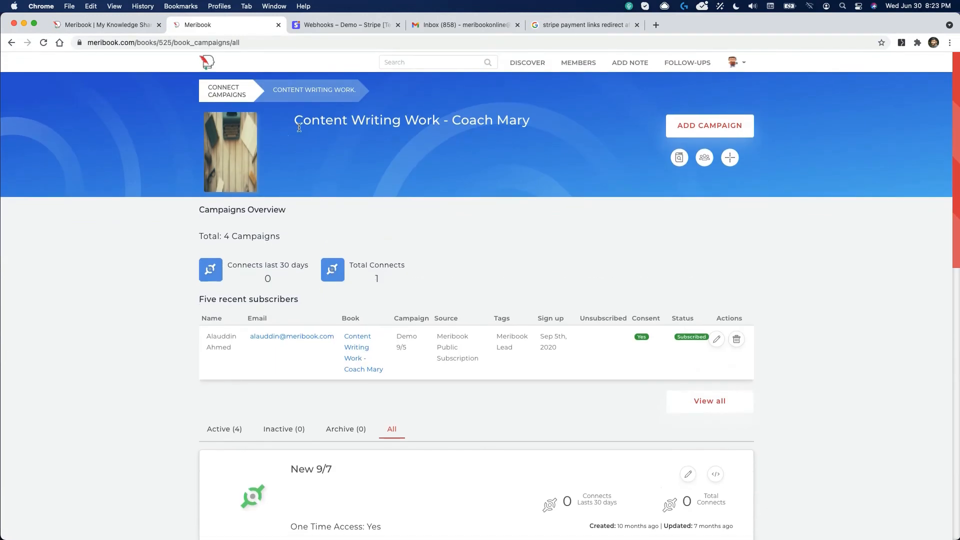
Step: Create an Active campaign named 'Paid Work' and open its edit page
left_click(711, 126)
type("Paid Work")
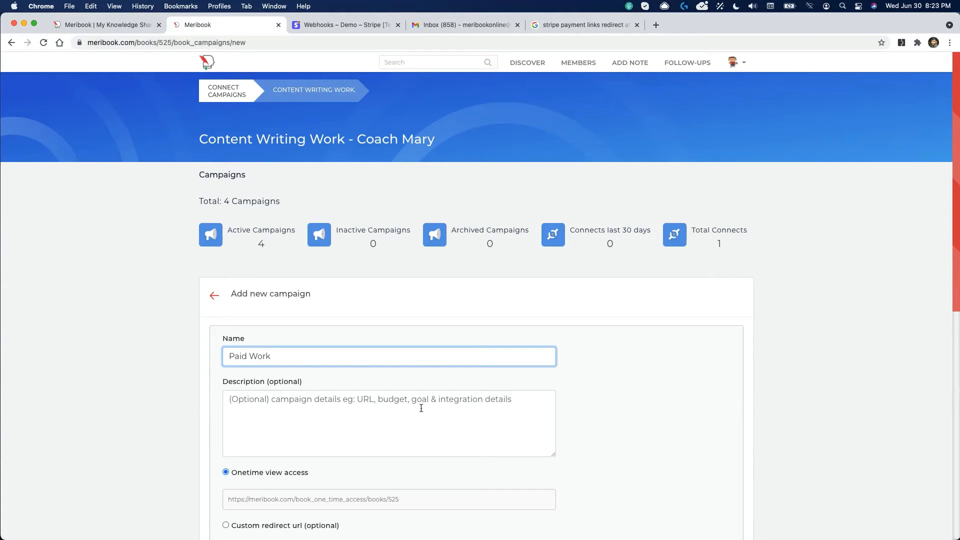
scroll(421, 408, "down", 5)
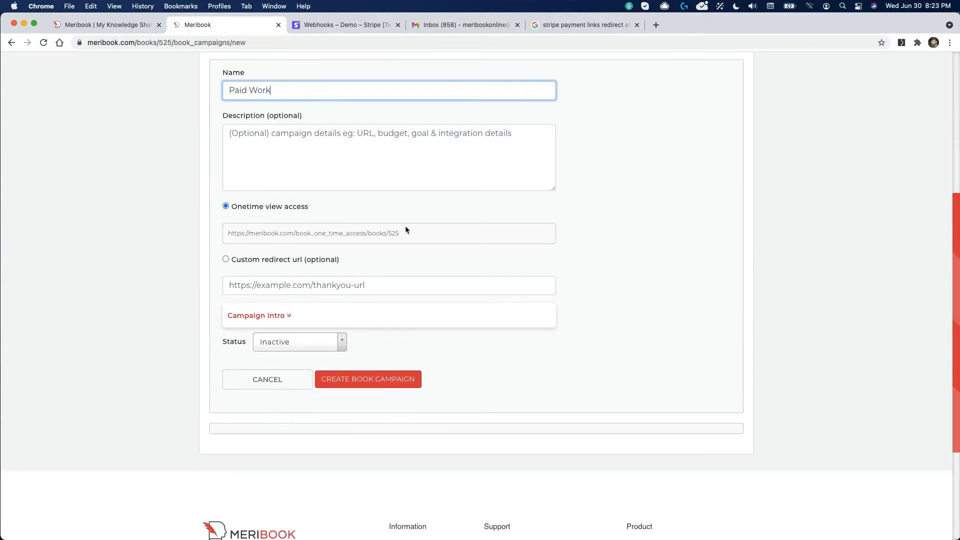
left_click(285, 342)
left_click(275, 397)
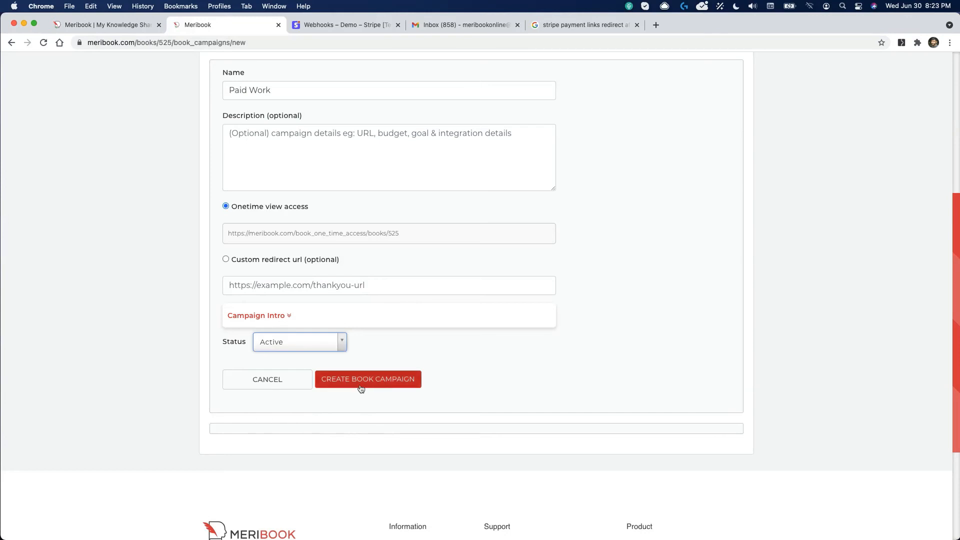
left_click(383, 382)
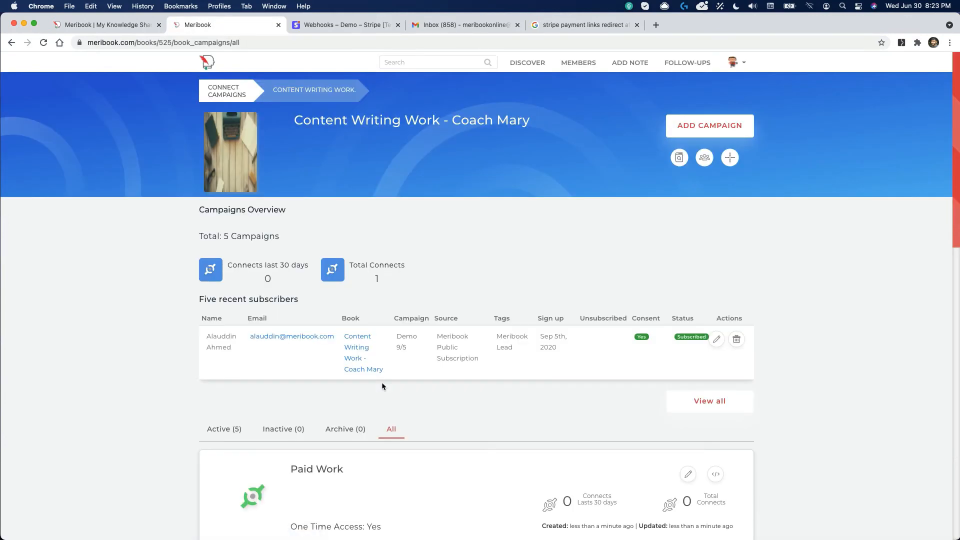
scroll(689, 345, "down", 2)
left_click(688, 338)
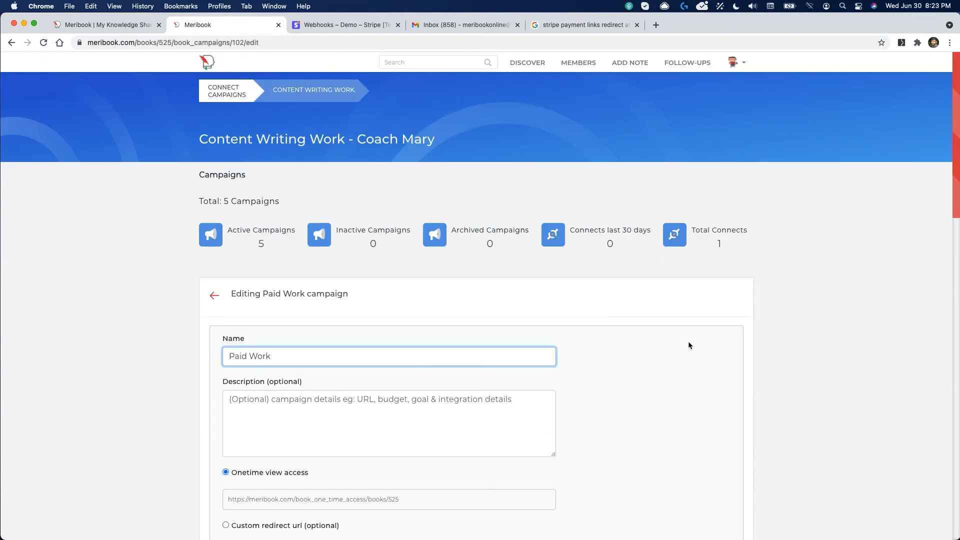
Step: Set the payment gateway to Stripe-Test with the Stripe Demo - Test2 account
scroll(688, 345, "down", 3)
scroll(689, 344, "down", 5)
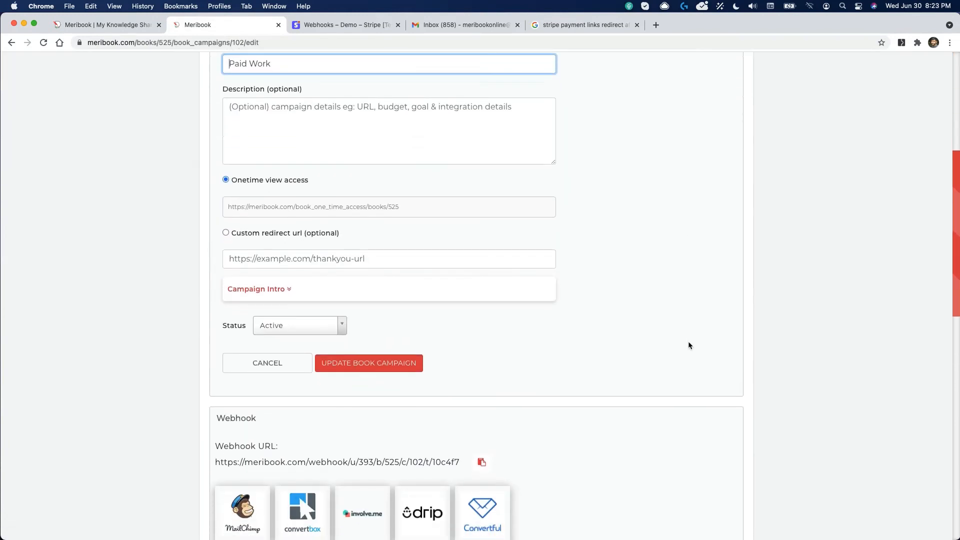
scroll(688, 345, "down", 7)
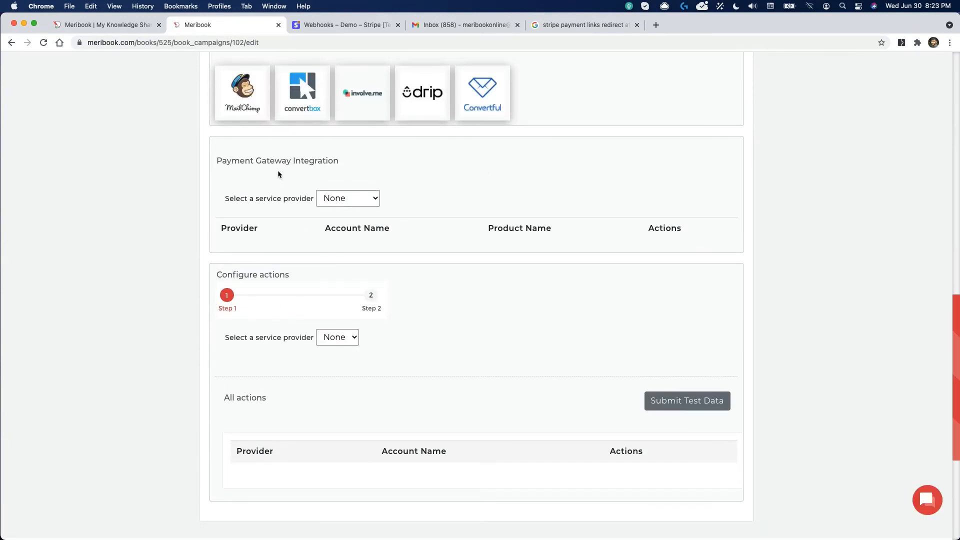
left_click(342, 198)
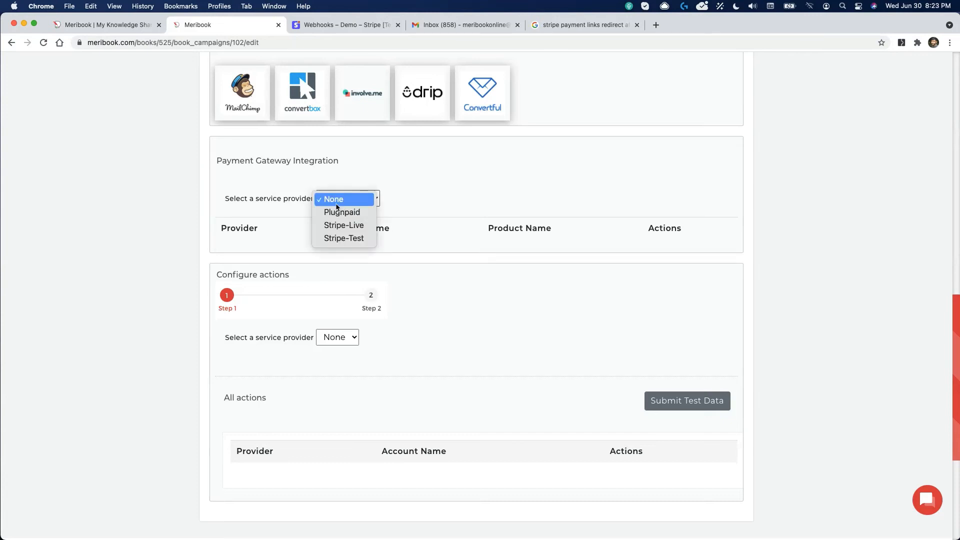
left_click(359, 239)
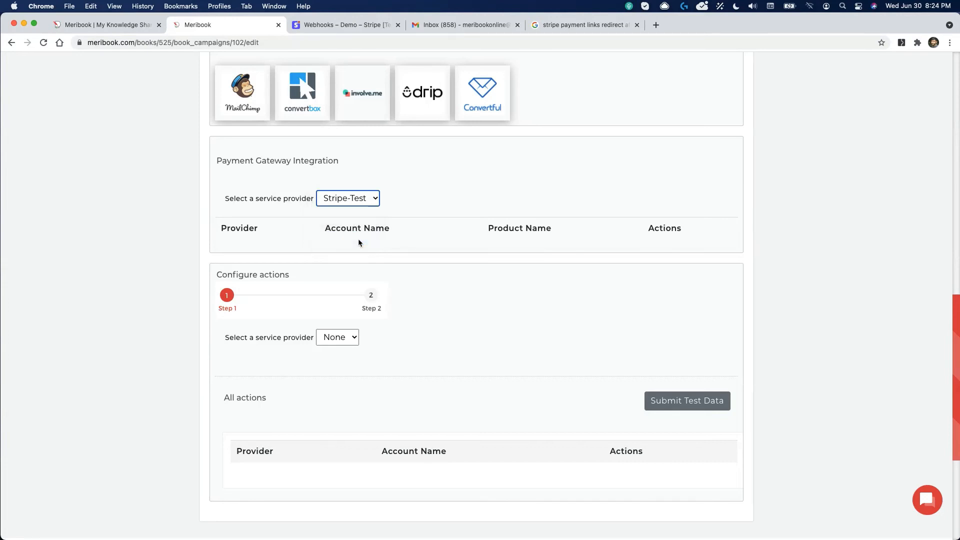
left_click(581, 201)
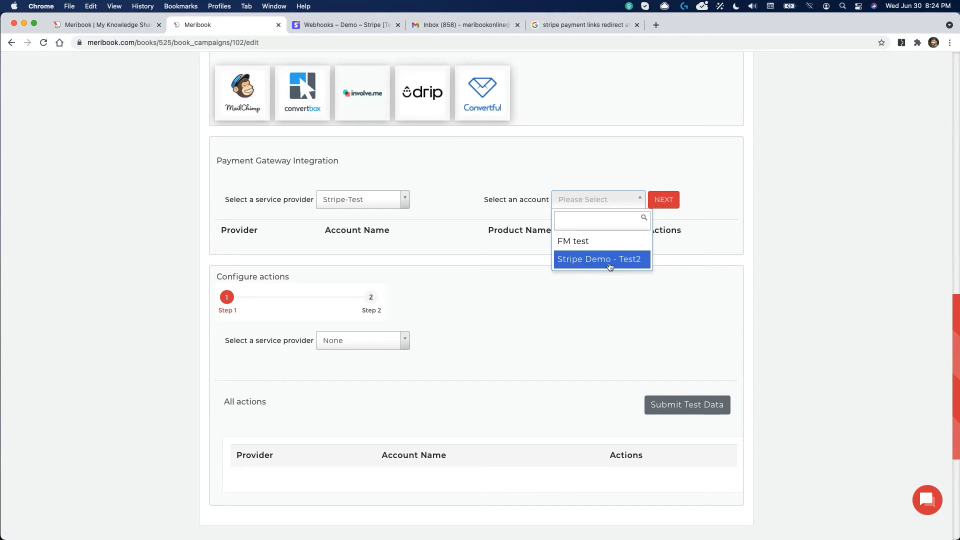
left_click(632, 260)
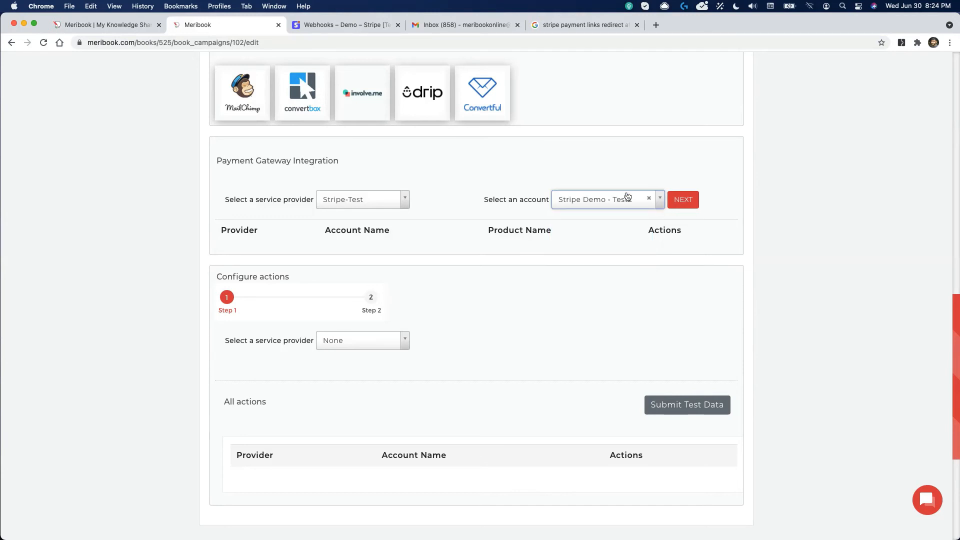
left_click(680, 201)
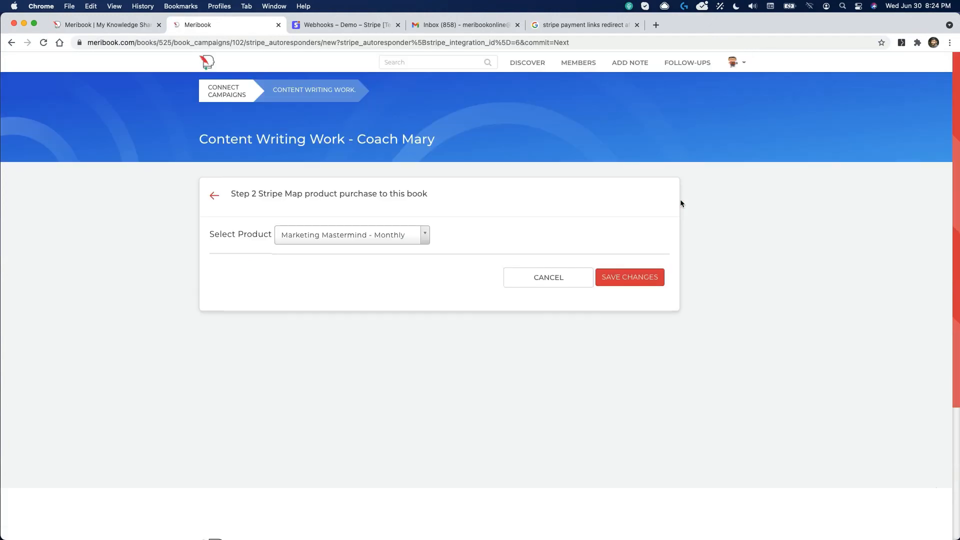
Step: Map the Stripe product Content Writing Work to the campaign and save the changes
left_click(363, 238)
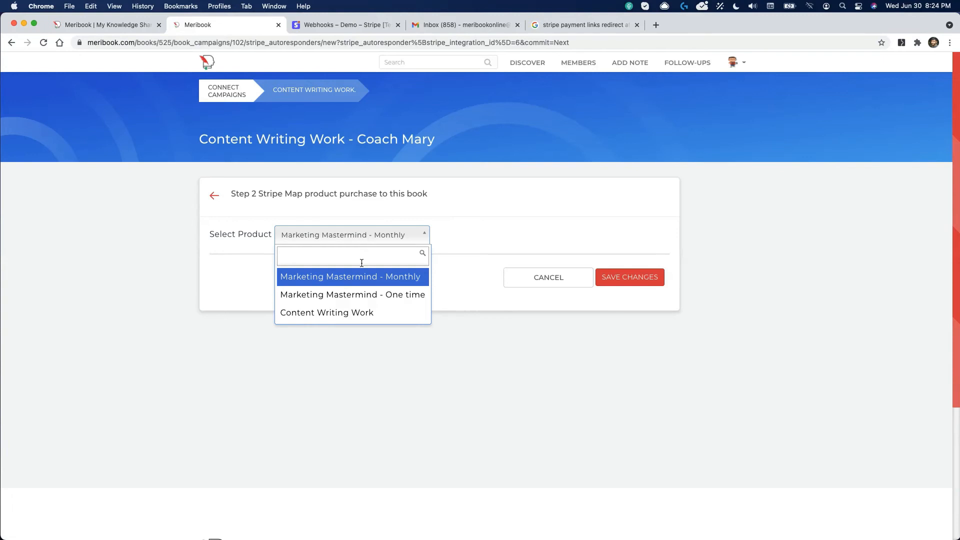
left_click(337, 25)
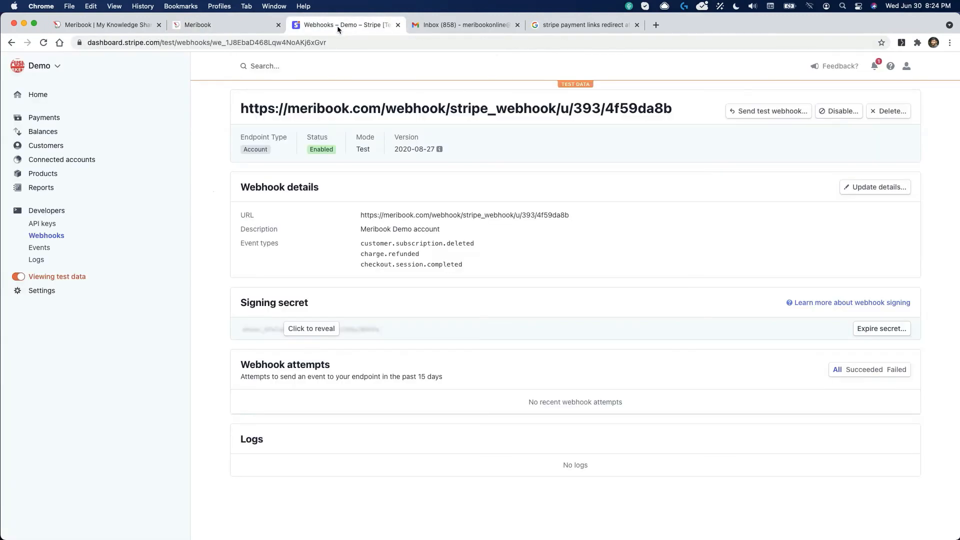
left_click(45, 175)
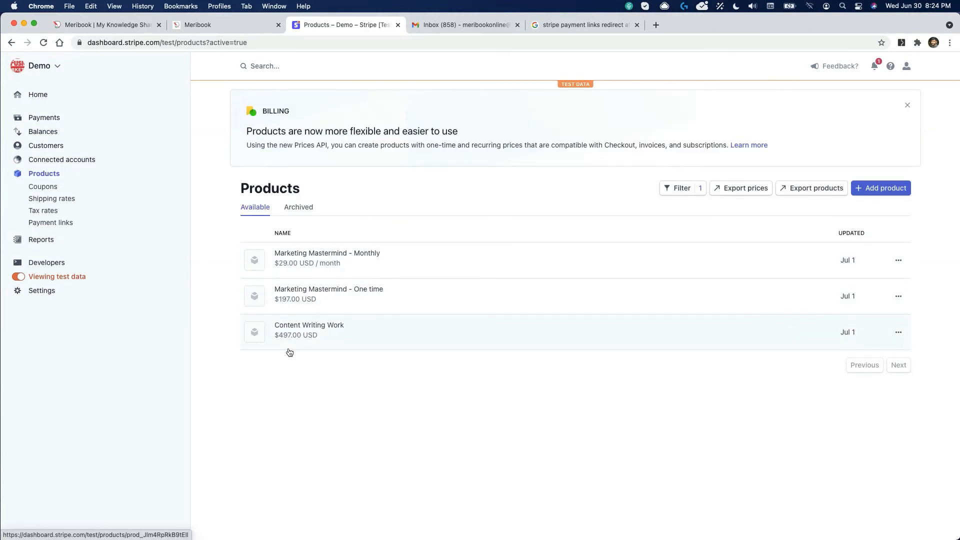
left_click(227, 26)
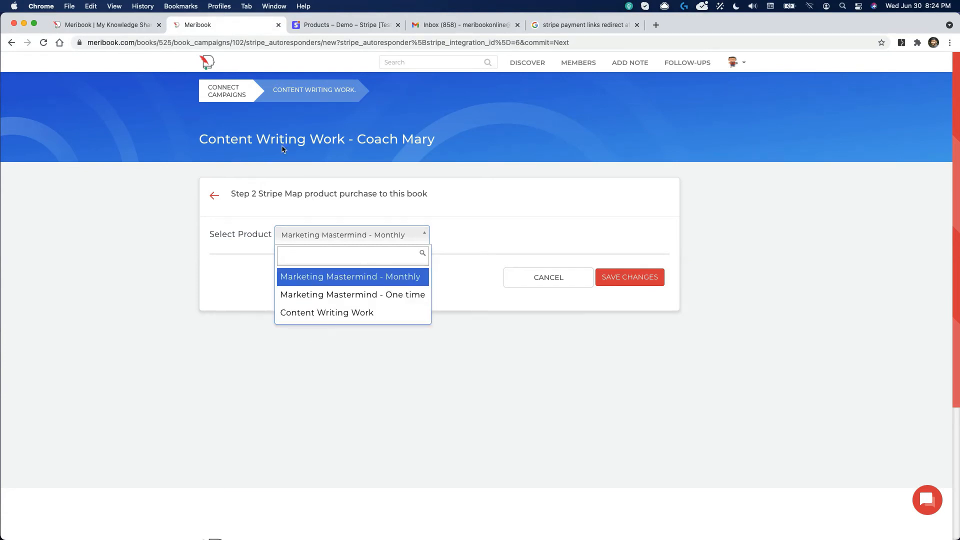
left_click(339, 316)
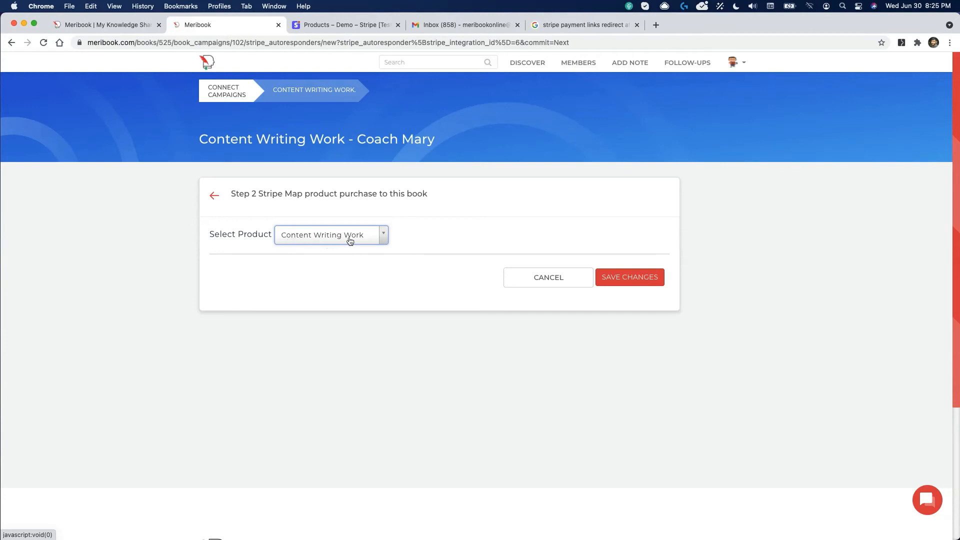
left_click(626, 278)
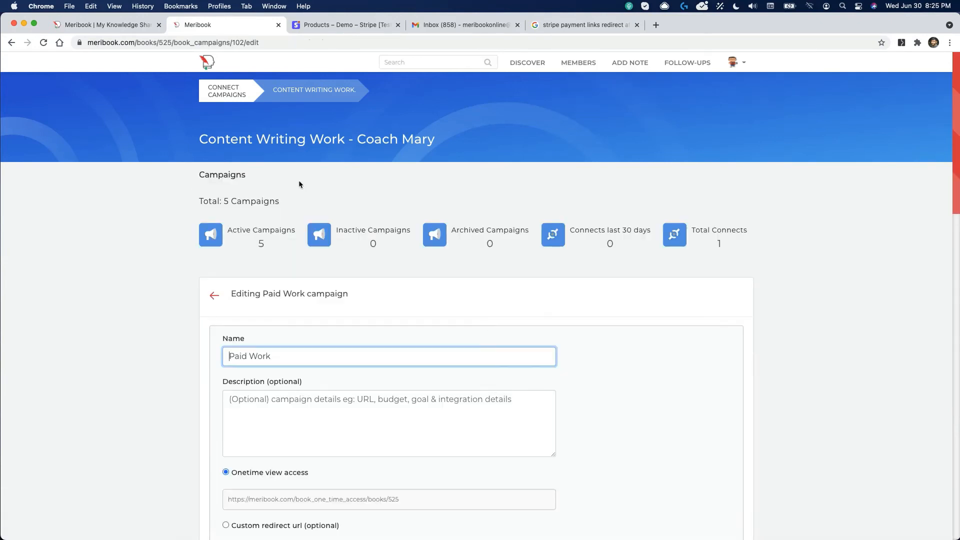
Step: Review Paid Work's saved Stripe integration, then return to Stripe's test Products list
scroll(289, 267, "down", 6)
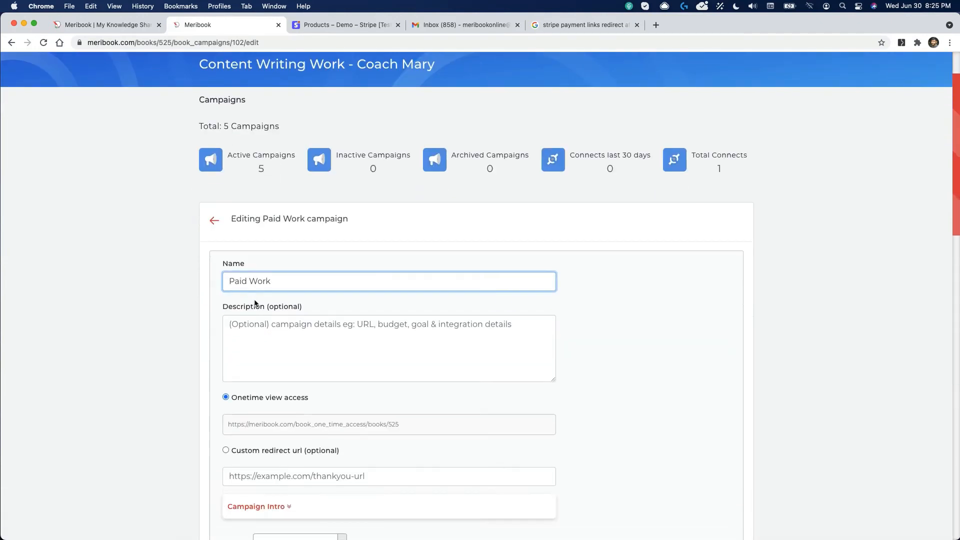
scroll(253, 299, "down", 10)
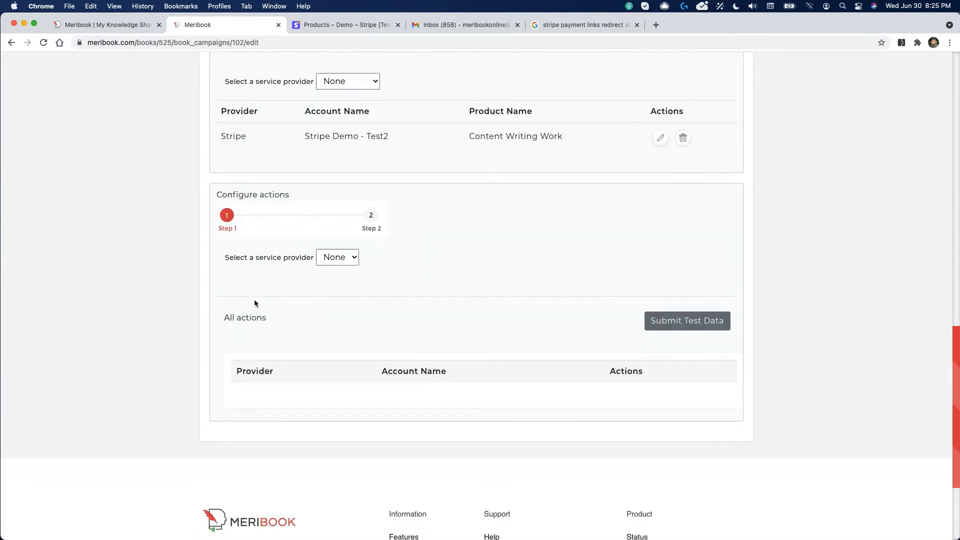
scroll(286, 156, "up", 6)
scroll(407, 426, "down", 2)
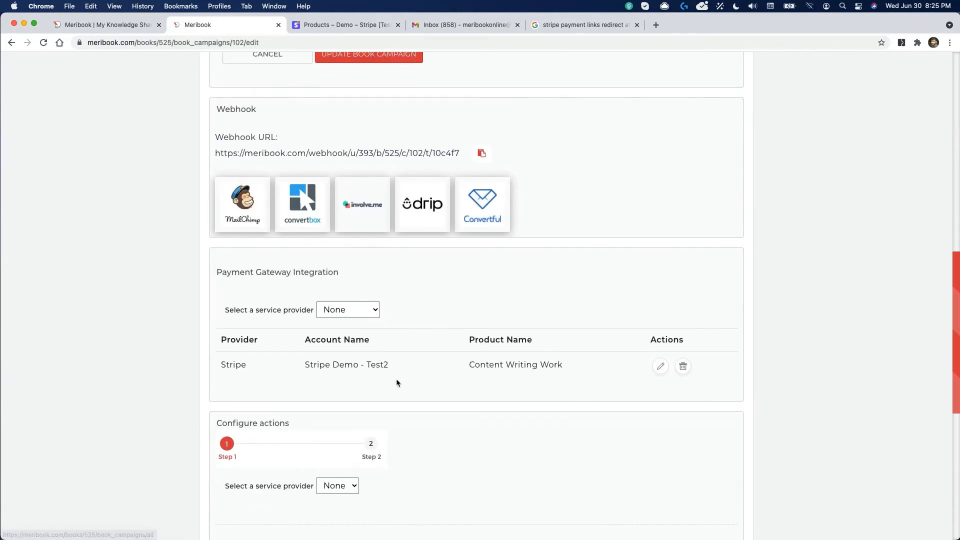
scroll(394, 381, "down", 3)
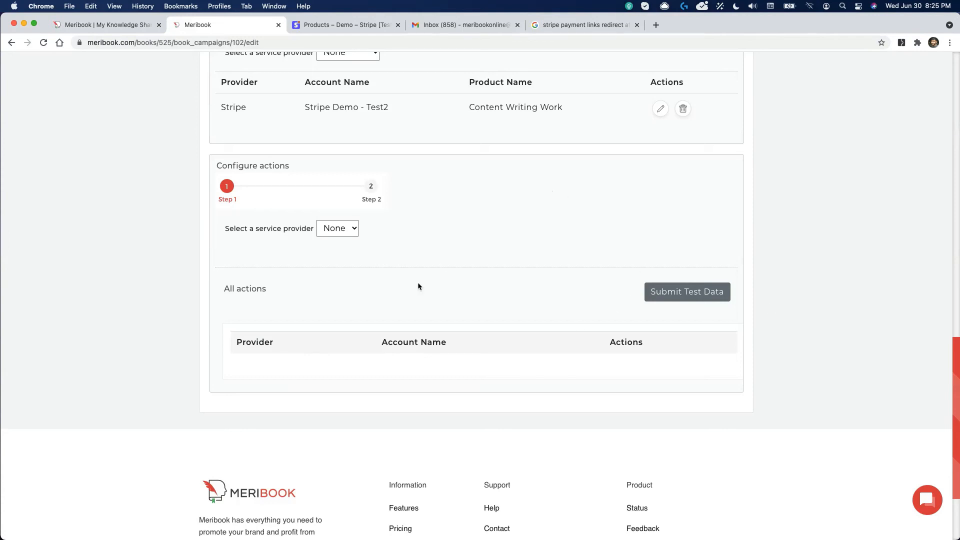
scroll(417, 286, "up", 5)
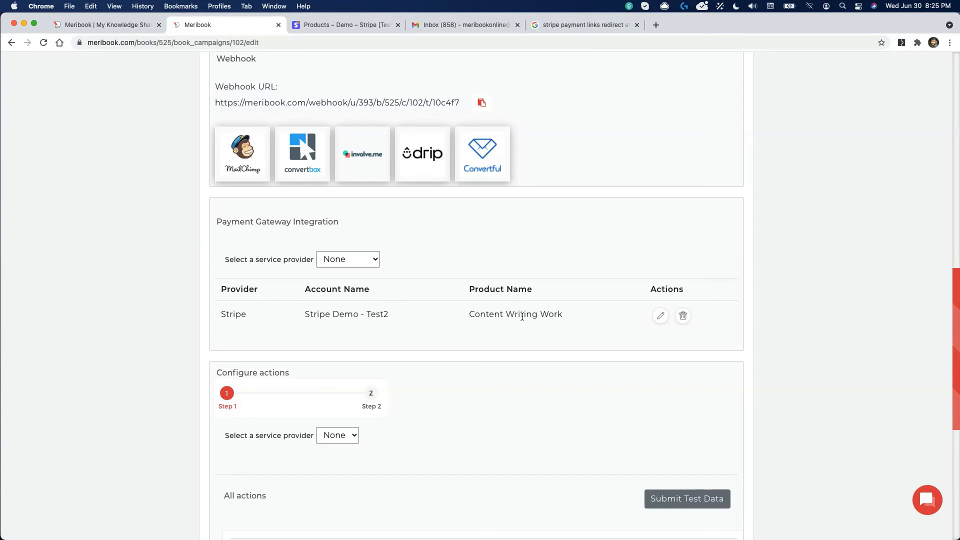
left_click(364, 28)
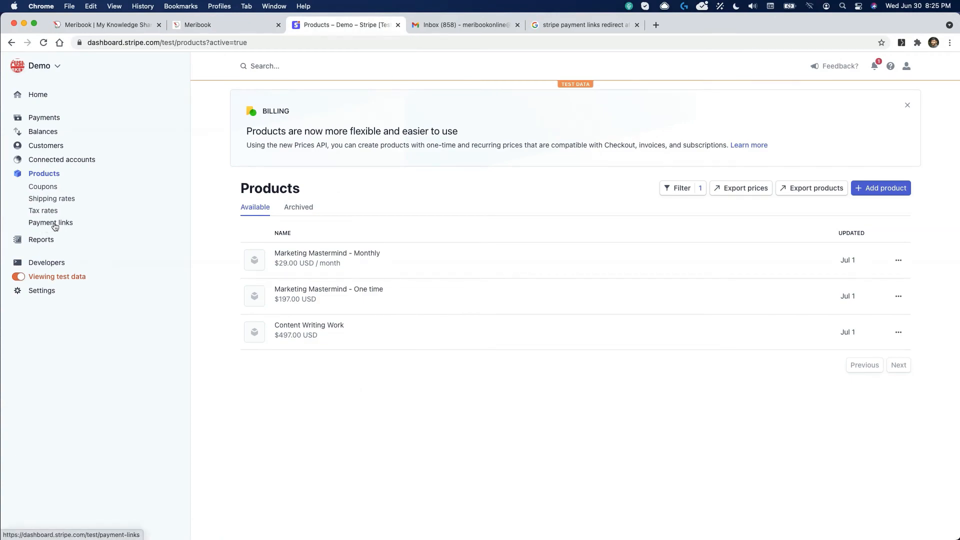
Step: Create a payment link for Content Writing Work at $497.00 and copy its URL
left_click(55, 225)
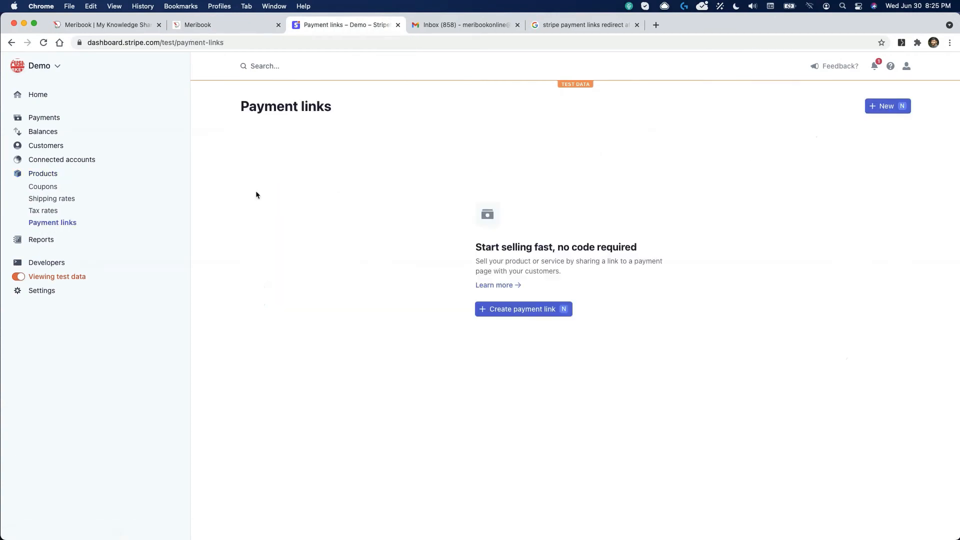
left_click(540, 309)
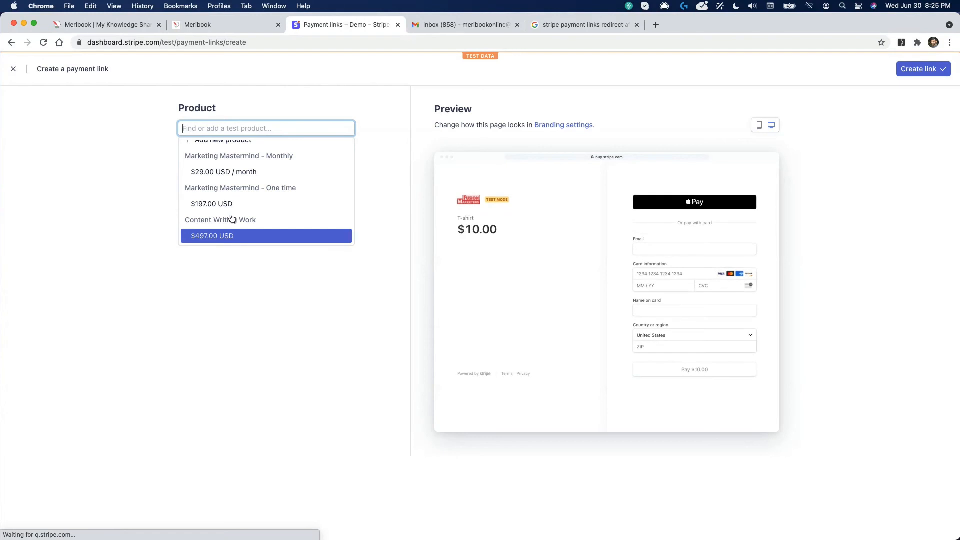
left_click(214, 234)
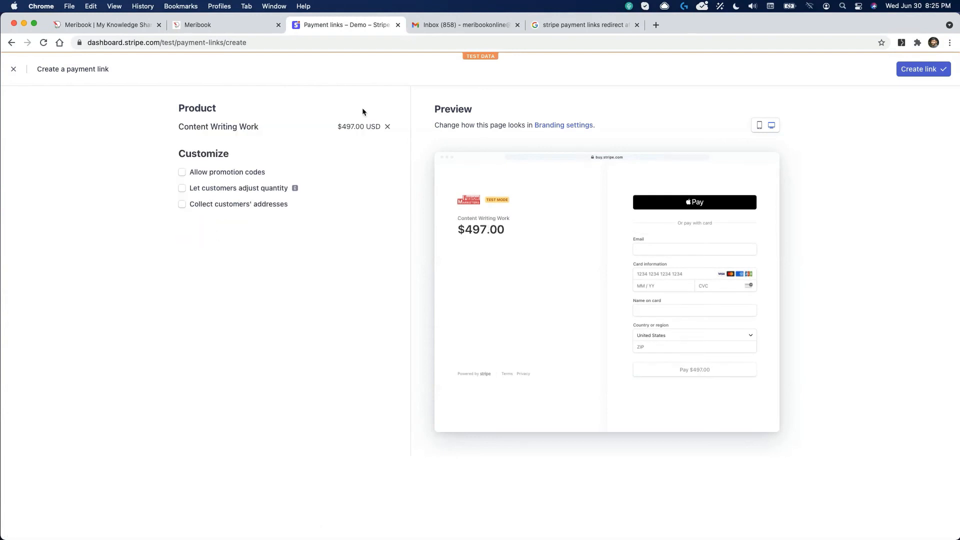
left_click(913, 69)
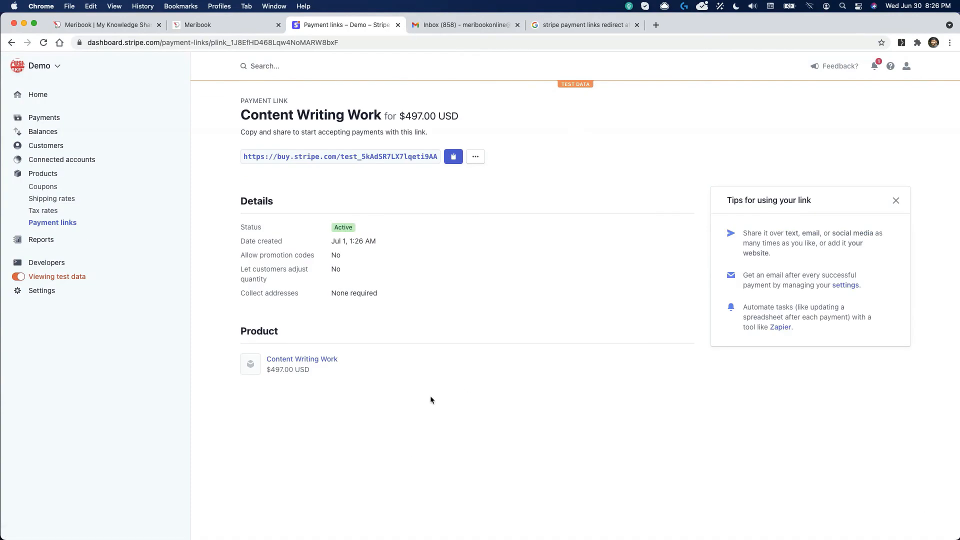
left_click(453, 158)
left_click(453, 158)
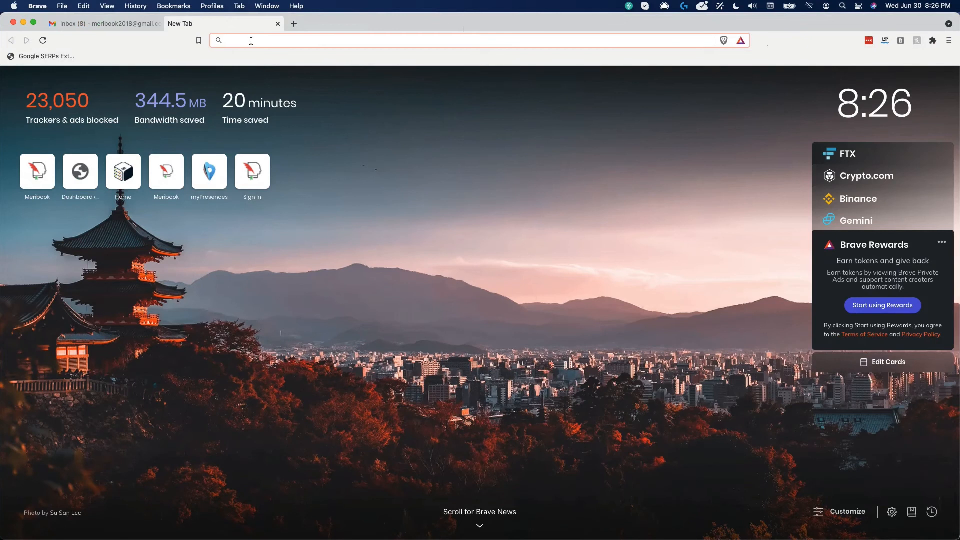
Step: Load the payment link and pay $497.00 with buyer details, test card and ZIP 60606
key("super+v")
key("Return")
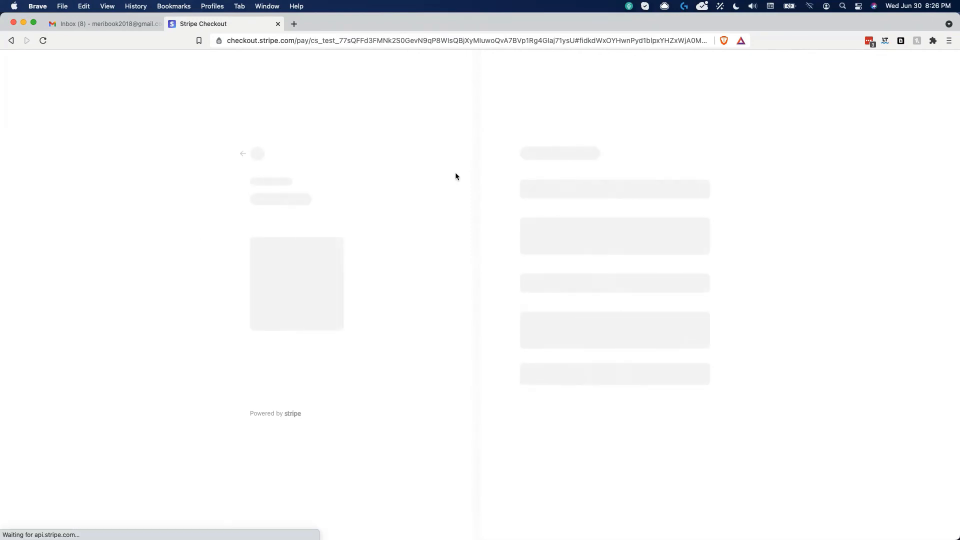
type("meribook")
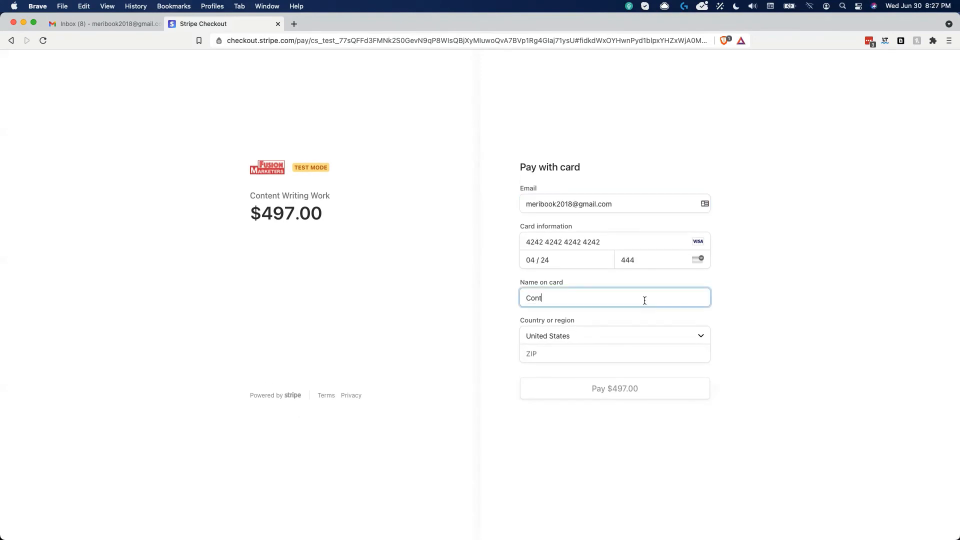
type("ent W")
type("lient")
left_click(564, 350)
left_click(536, 376)
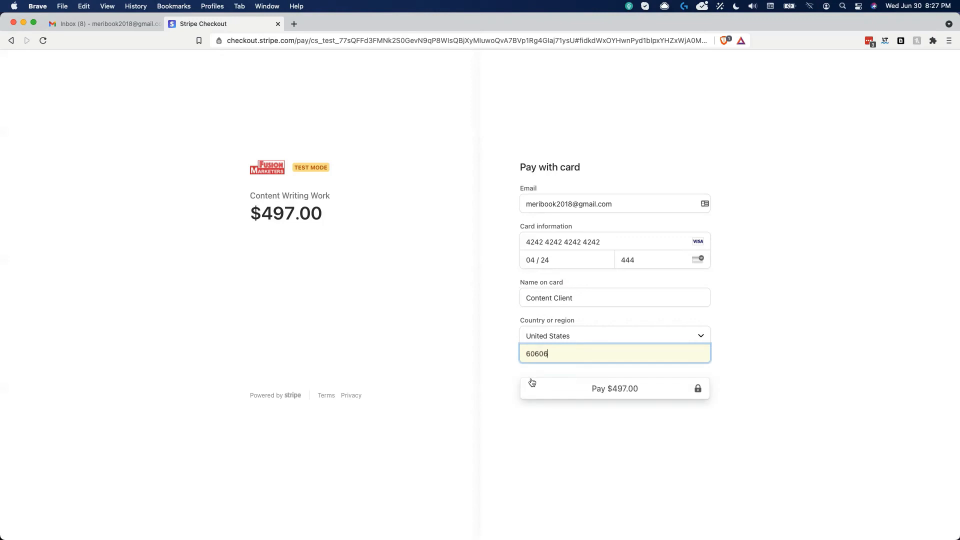
left_click(611, 395)
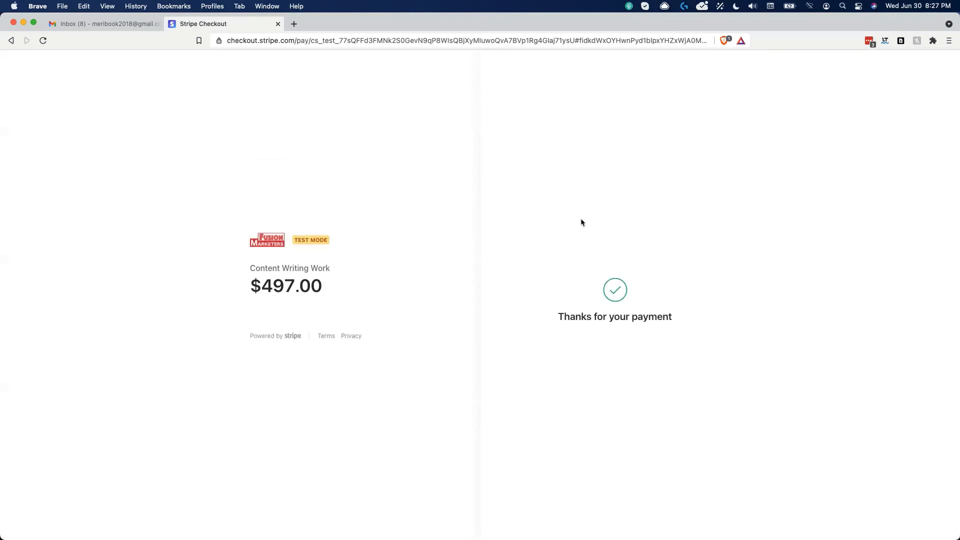
left_click(118, 25)
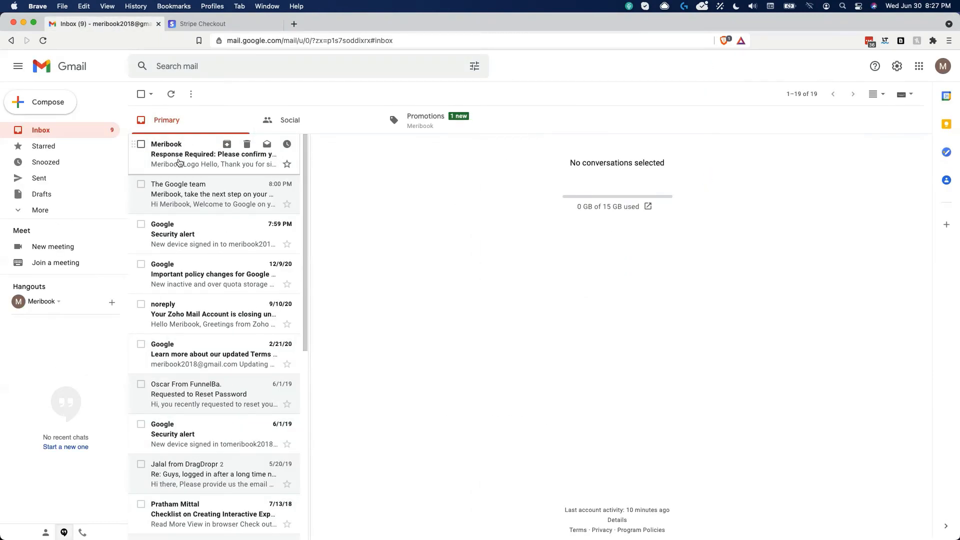
left_click(200, 167)
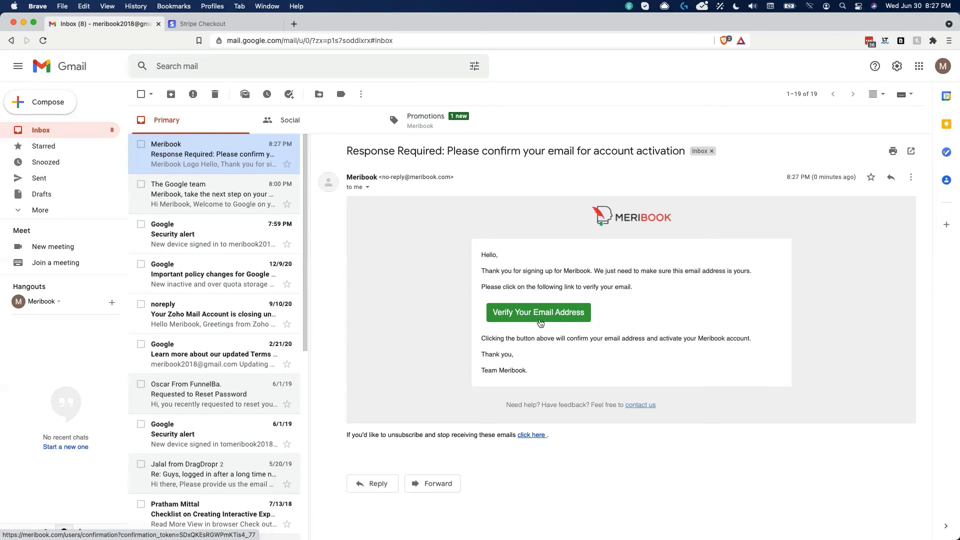
left_click(419, 128)
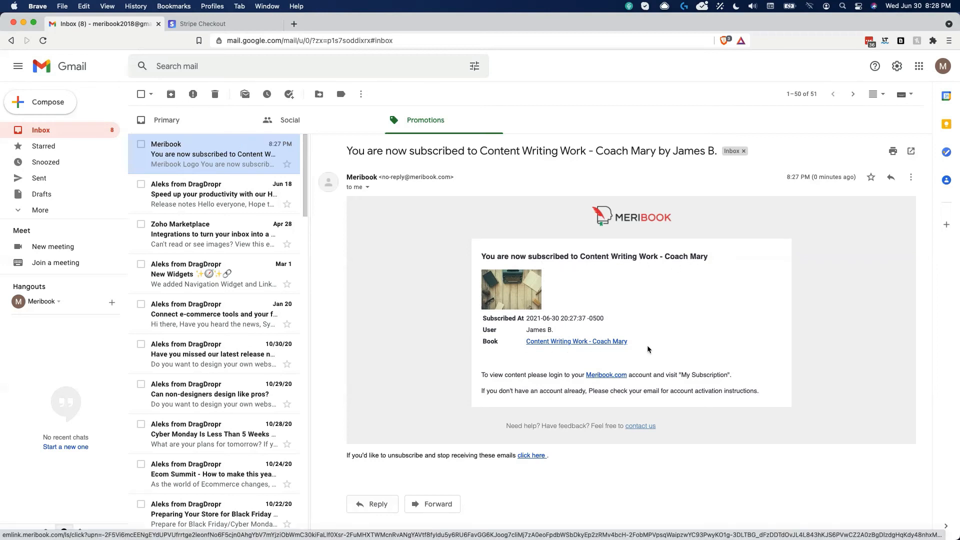
left_click(240, 125)
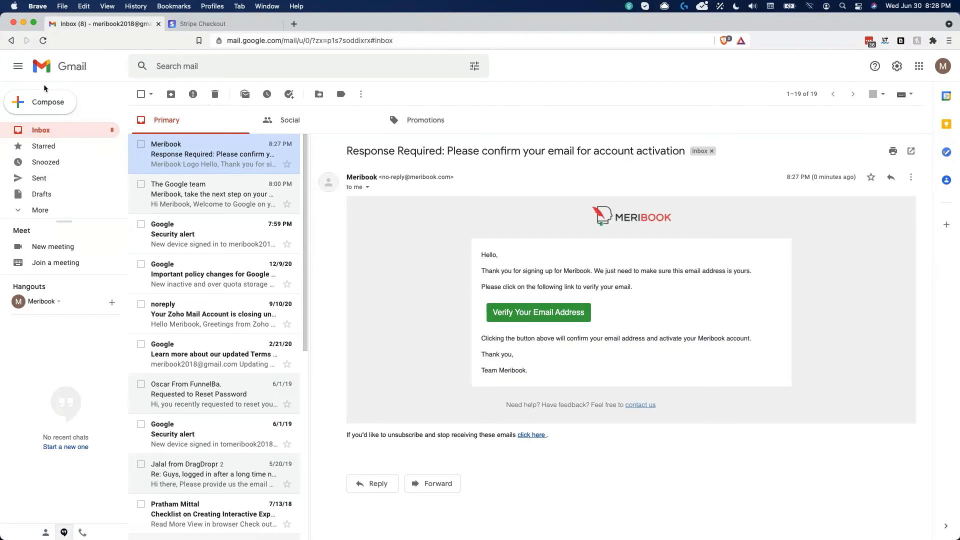
left_click_drag(2, 92, 380, 101)
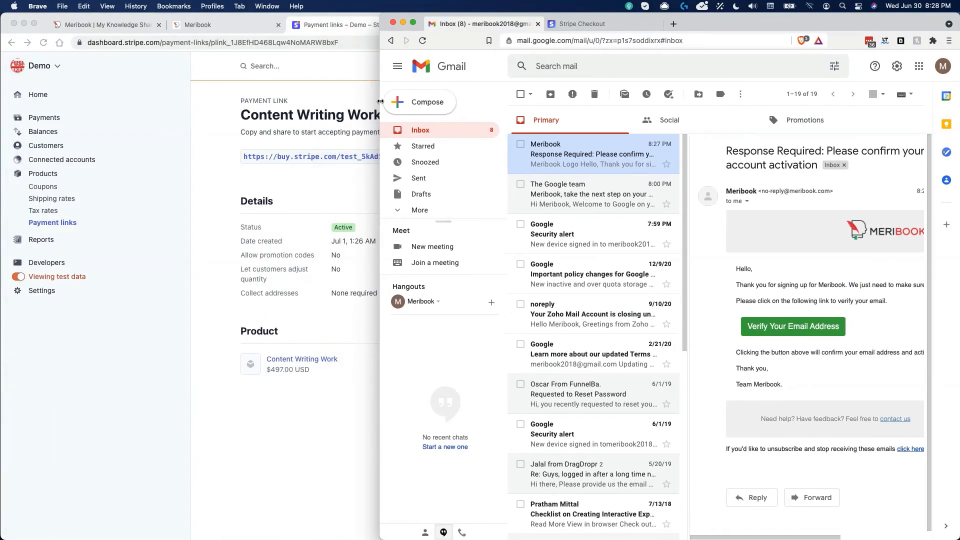
Step: Go to the Content Writing Work campaigns overview in Meribook and reload it
left_click(154, 193)
left_click(220, 25)
scroll(301, 239, "up", 13)
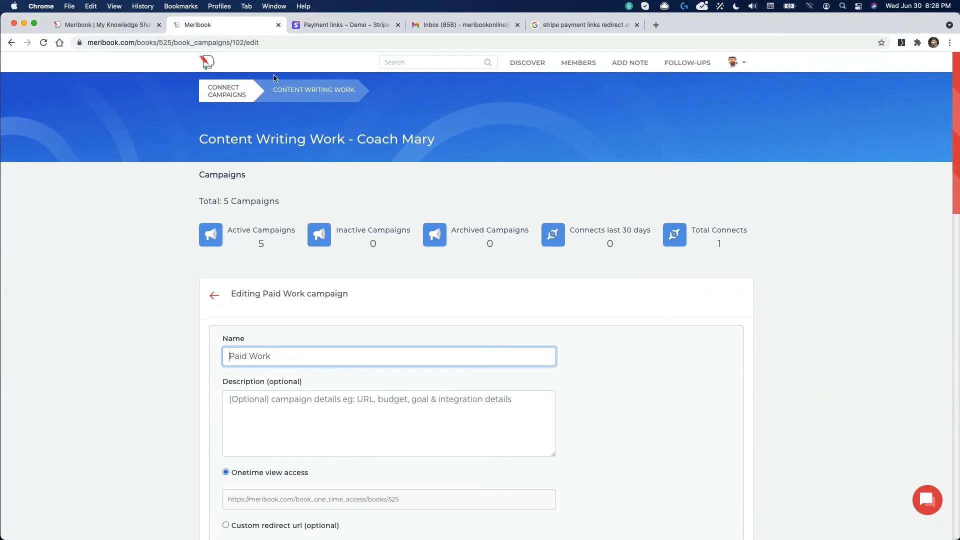
left_click(317, 93)
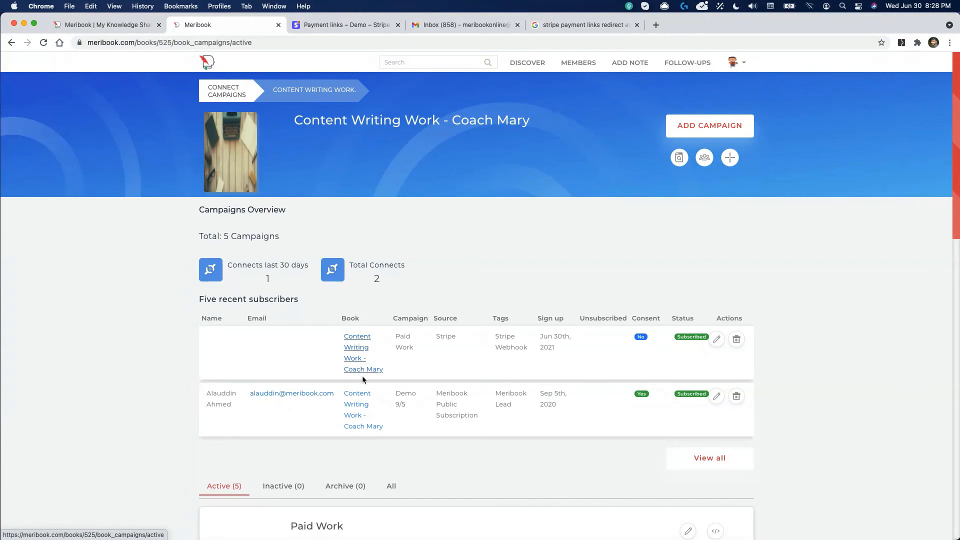
left_click(42, 44)
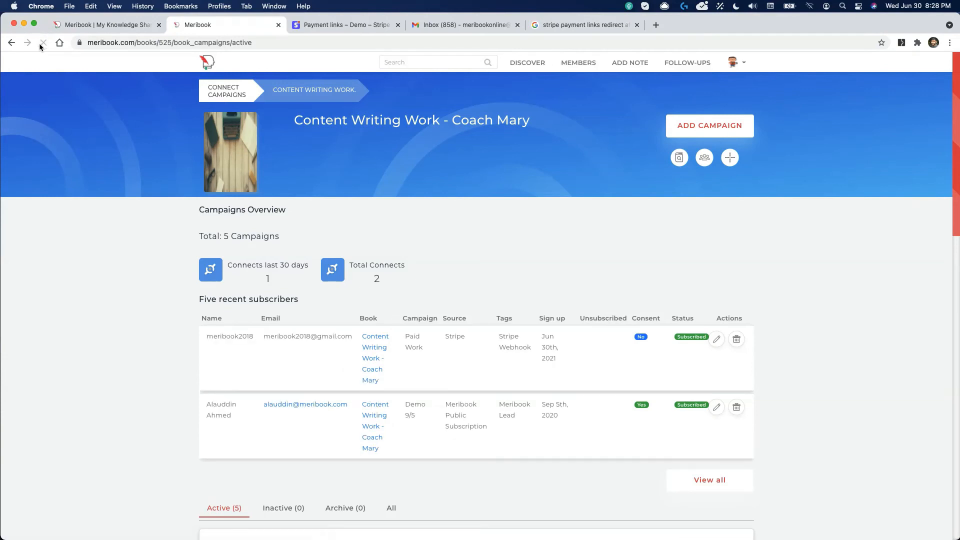
Step: Check the new buyer's email in Five recent subscribers, subscribed to Paid Work via Stripe
triple_click(327, 333)
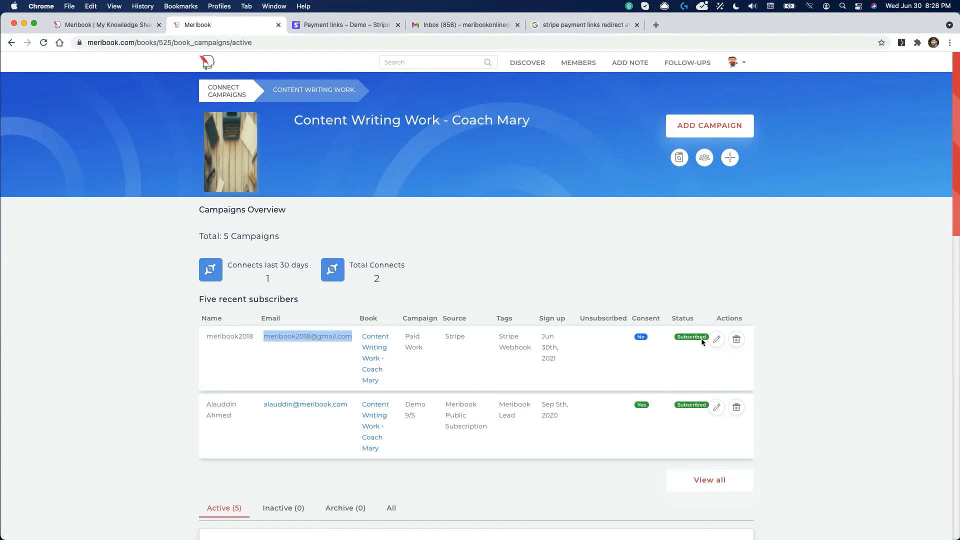
left_click(117, 351)
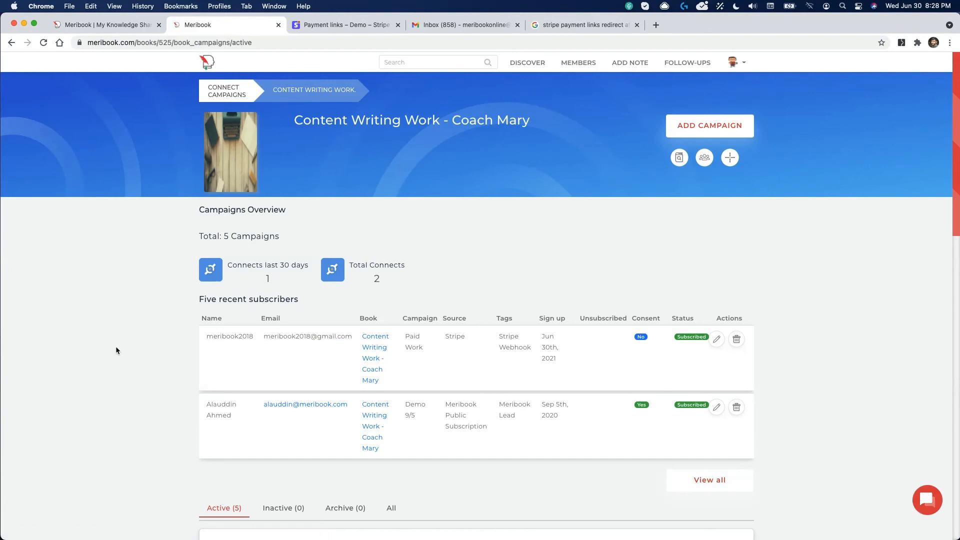
triple_click(268, 336)
left_click(290, 353)
Step: Maximize the Gmail window and verify the buyer's Meribook email address
key("super+Tab")
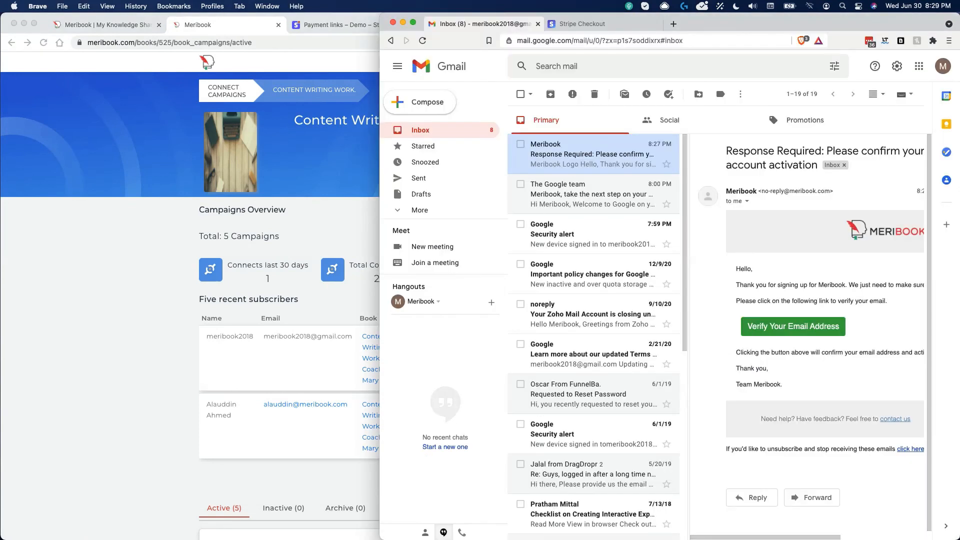
double_click(736, 27)
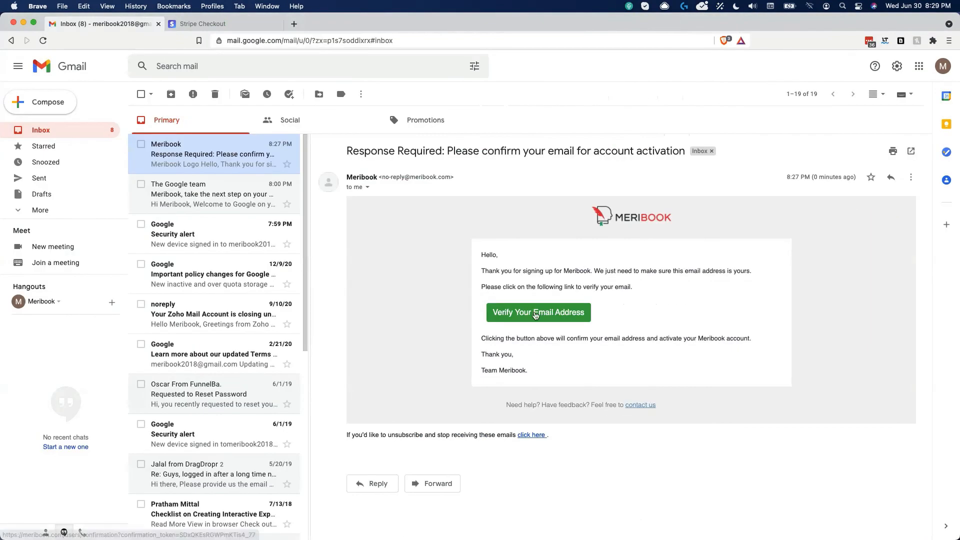
left_click(536, 314)
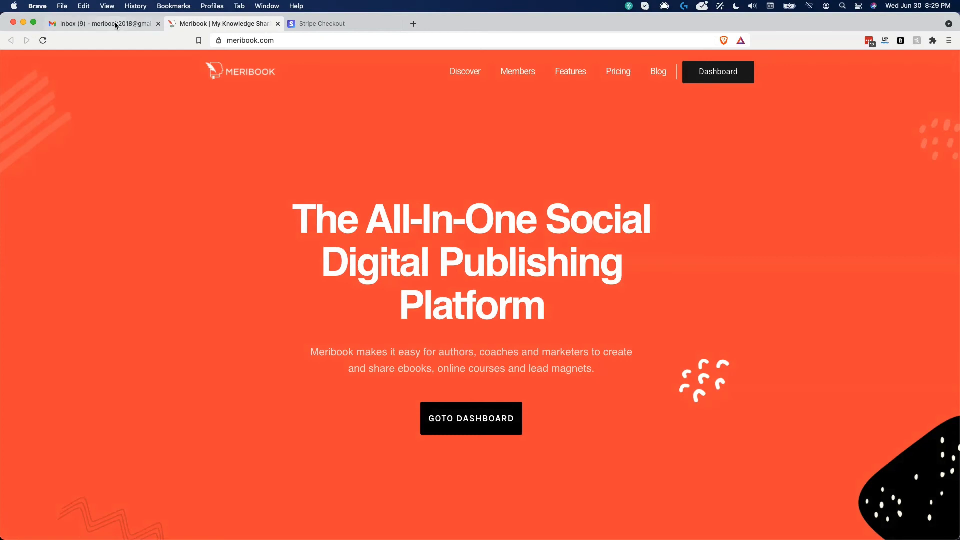
Step: Open the 'Welcome to Meribook' email, select its one-time password, and follow the sign-in link
left_click(118, 23)
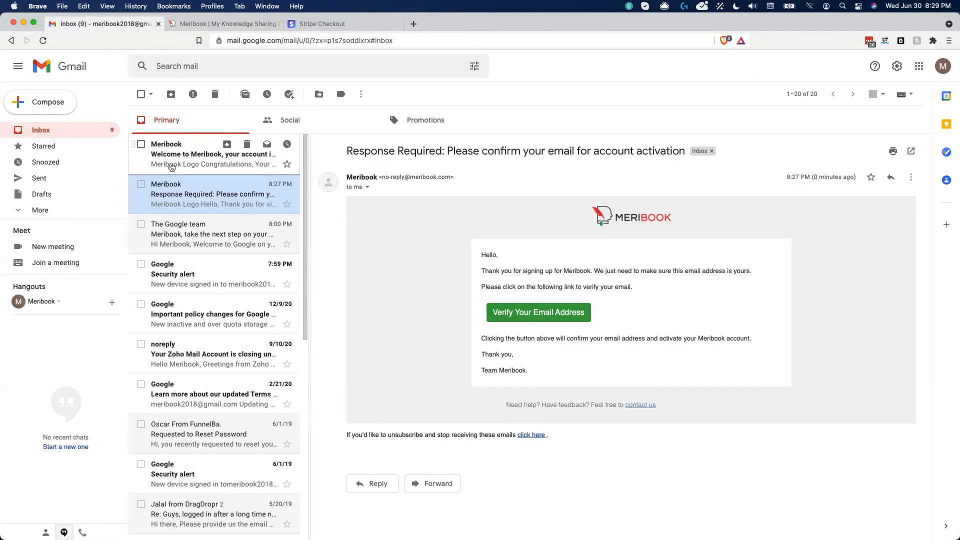
left_click(183, 168)
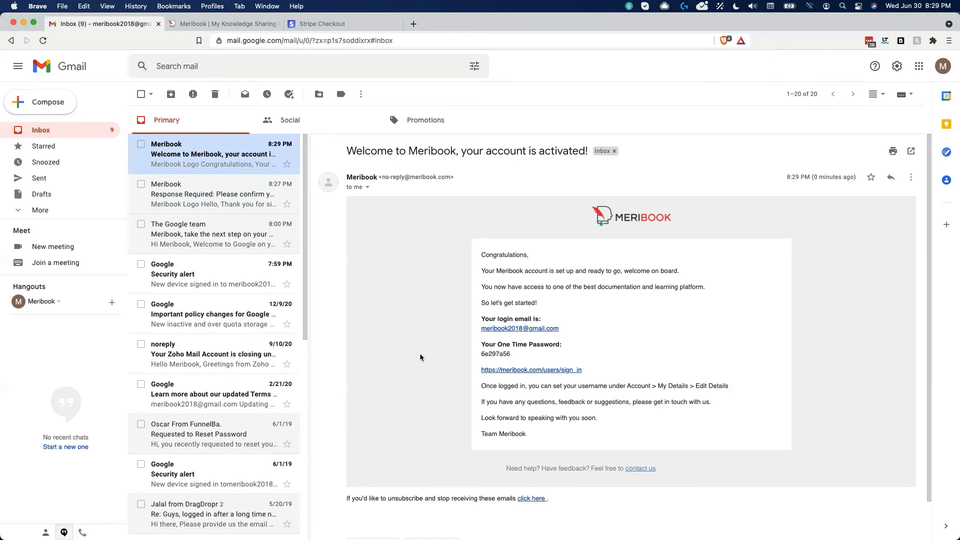
double_click(495, 352)
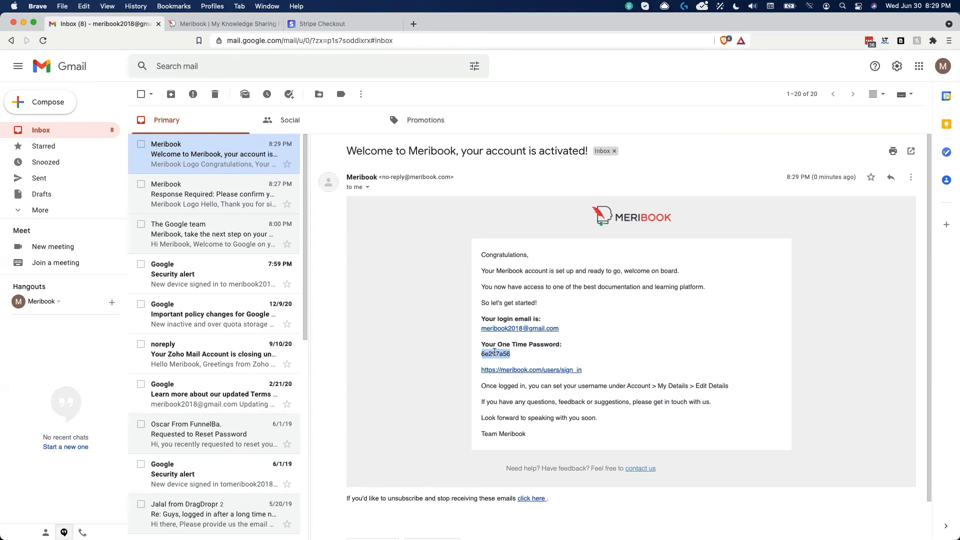
mouse_move(653, 522)
left_click(556, 371)
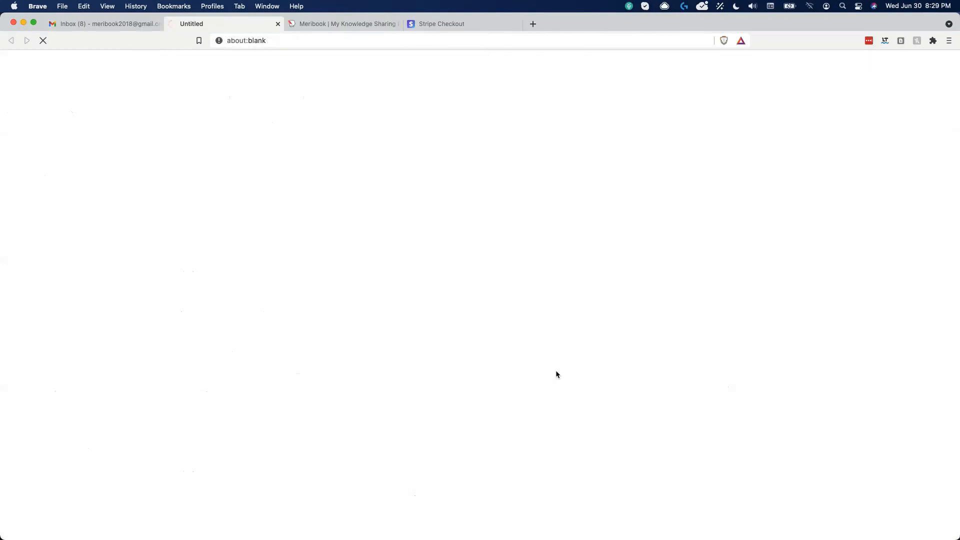
Step: Sign in to Meribook with the buyer's email and the emailed one-time password
key("Tab")
key("super+v")
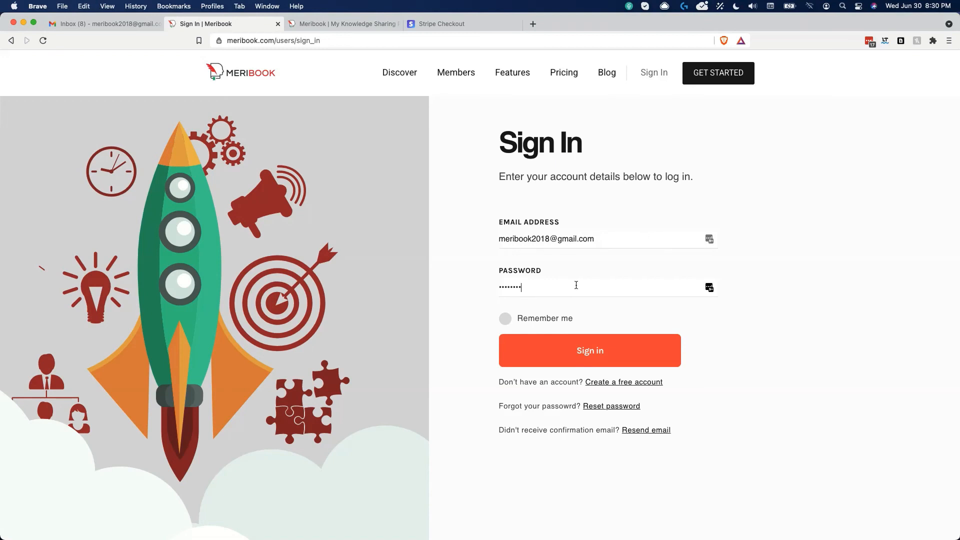
left_click(596, 359)
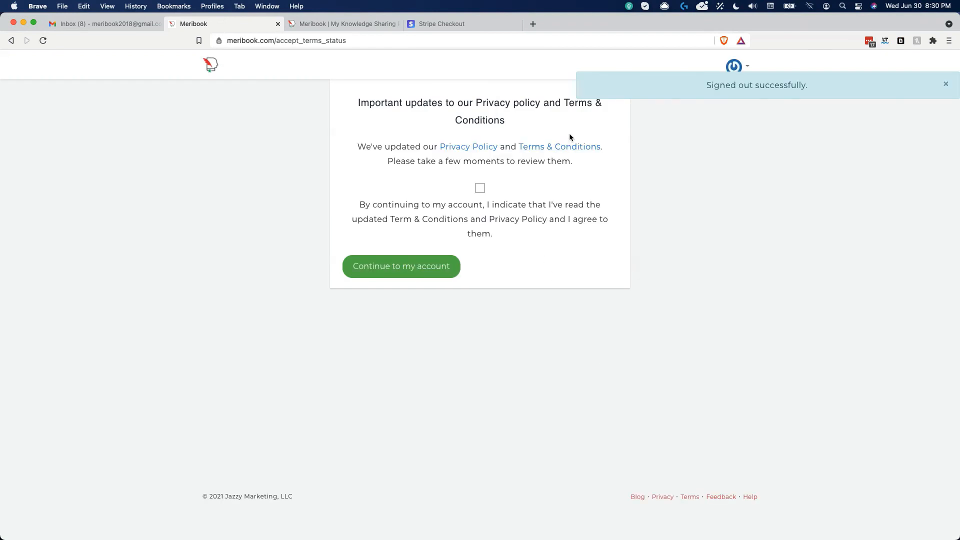
left_click(876, 126)
Step: Accept the updated terms and privacy policy, then set a new account password
left_click(480, 188)
left_click(420, 269)
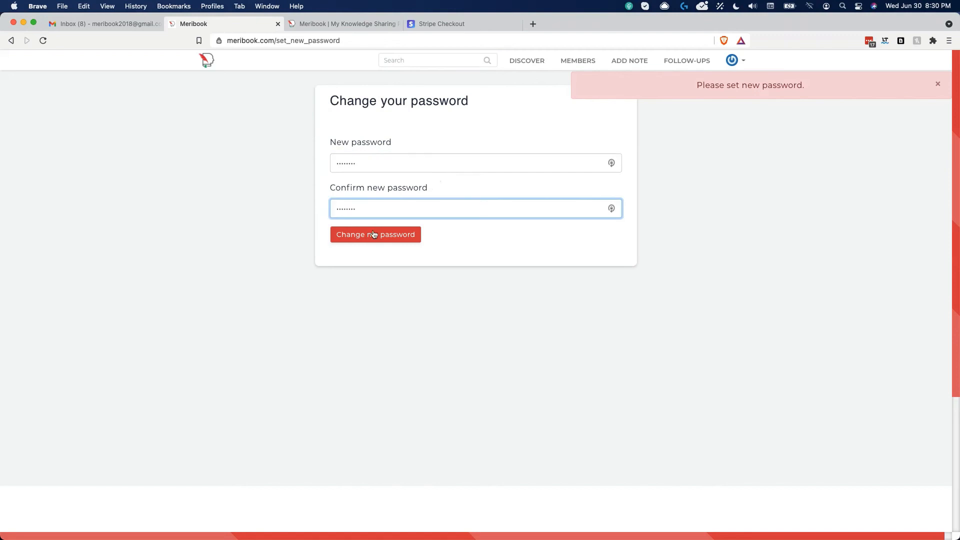
left_click(374, 231)
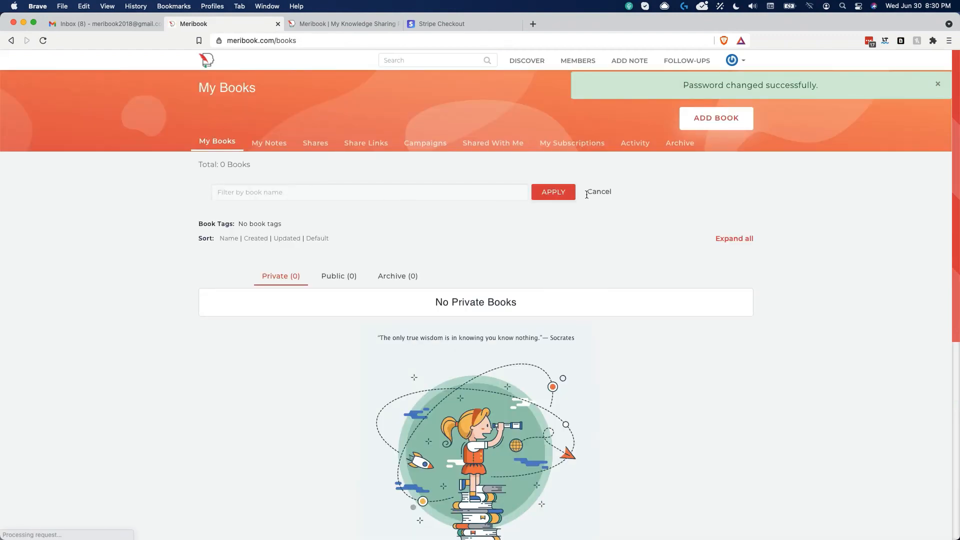
Step: Check My Subscriptions lists Content Writing Work - Coach Mary, then minimize Brave
left_click(563, 146)
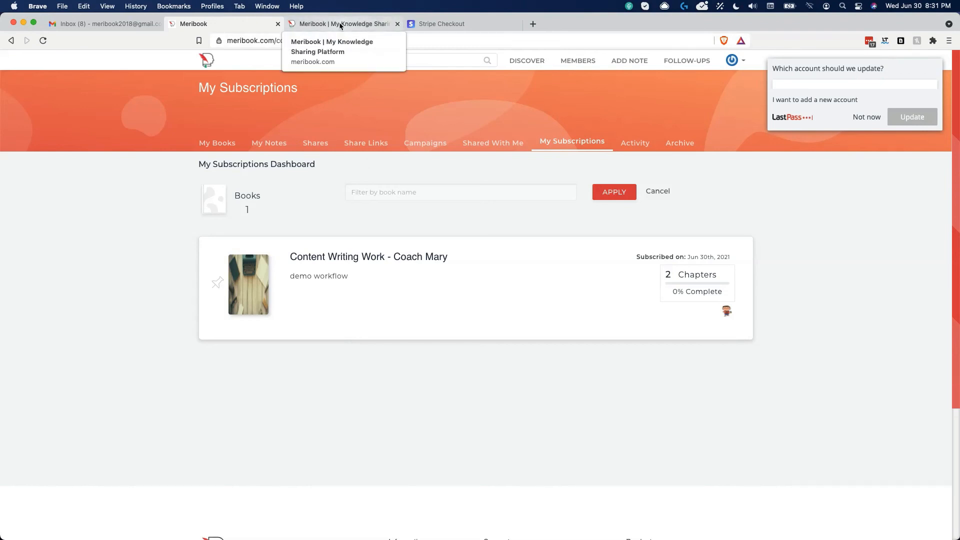
left_click(24, 22)
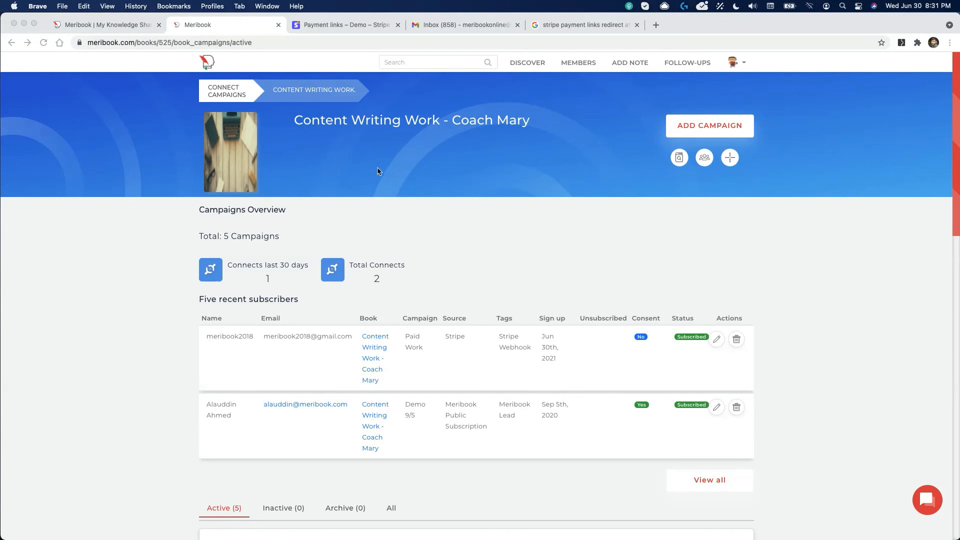
Step: Switch to the Meribook window, open the Content Writing Work - Coach Mary book, and show its '...' options
left_click(118, 27)
left_click(201, 27)
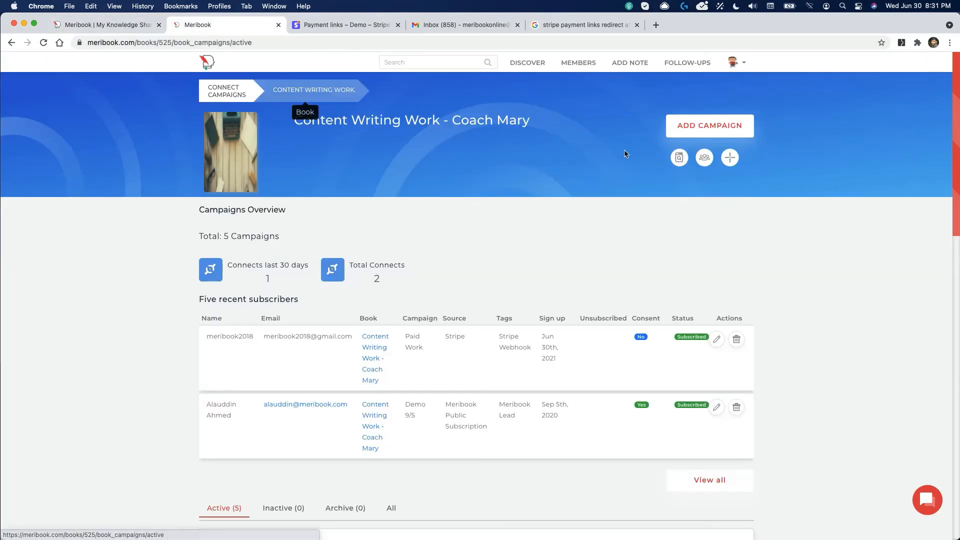
left_click(679, 157)
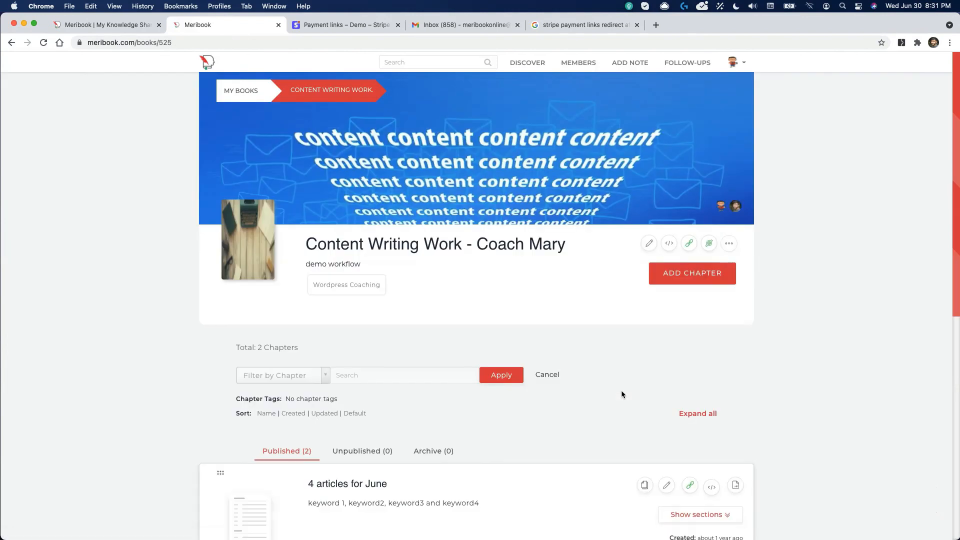
left_click(730, 244)
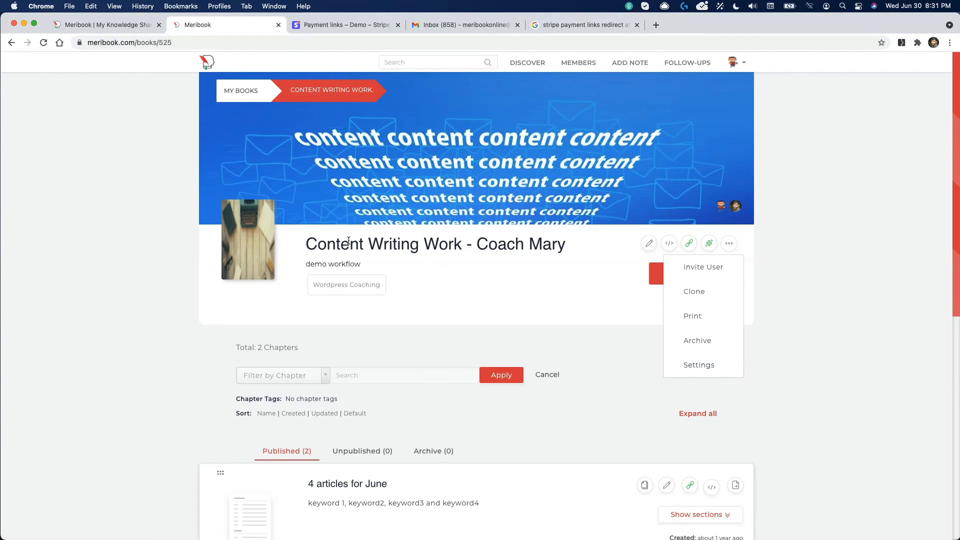
Step: Open the book's Settings and scroll through the Editing Book Settings page
left_click(698, 370)
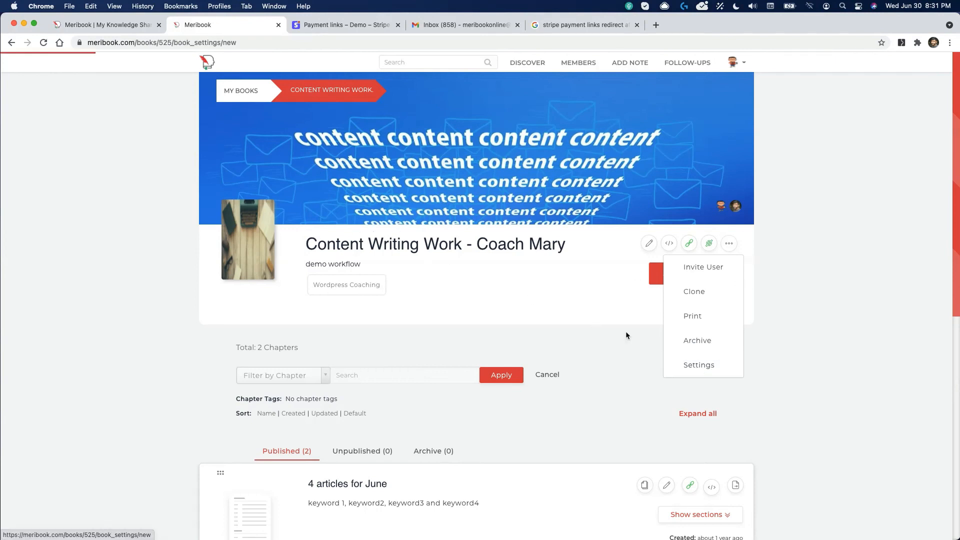
scroll(282, 279, "down", 4)
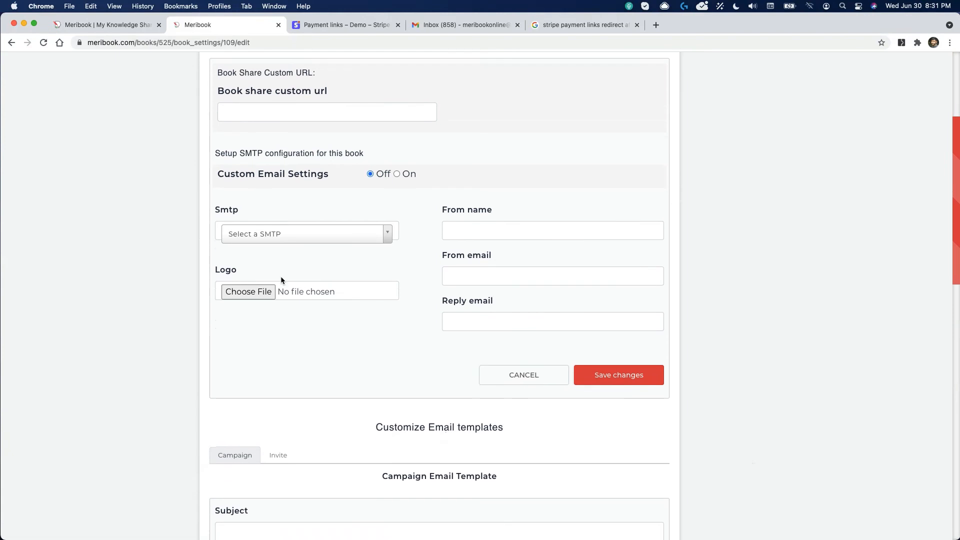
scroll(281, 276, "up", 1)
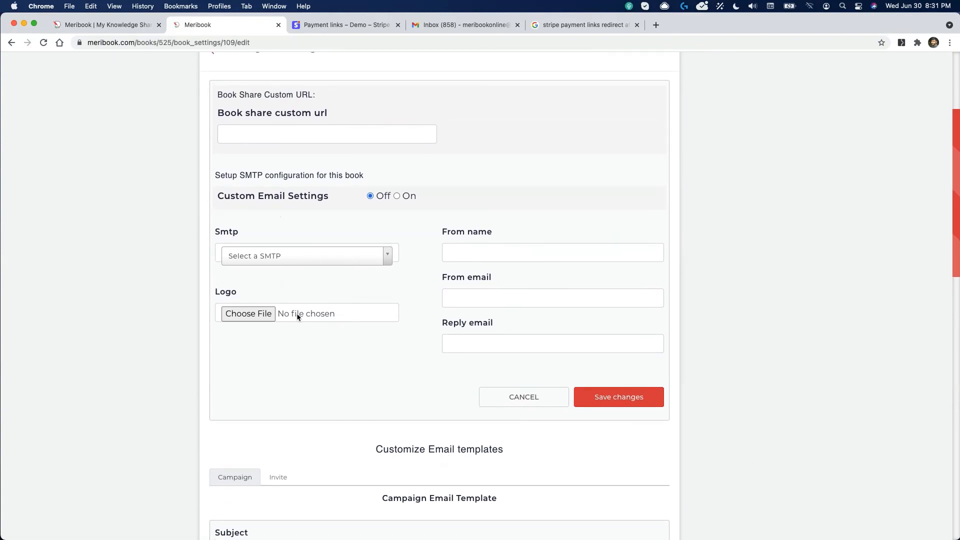
scroll(511, 315, "up", 3)
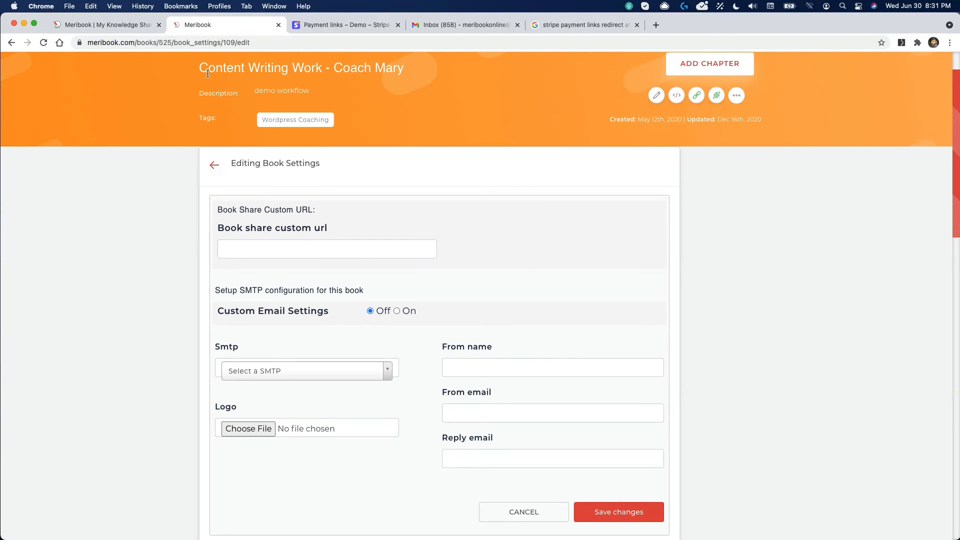
Step: Glance at the Meribook homepage tab, then open the book's connected campaigns list (All)
left_click(122, 20)
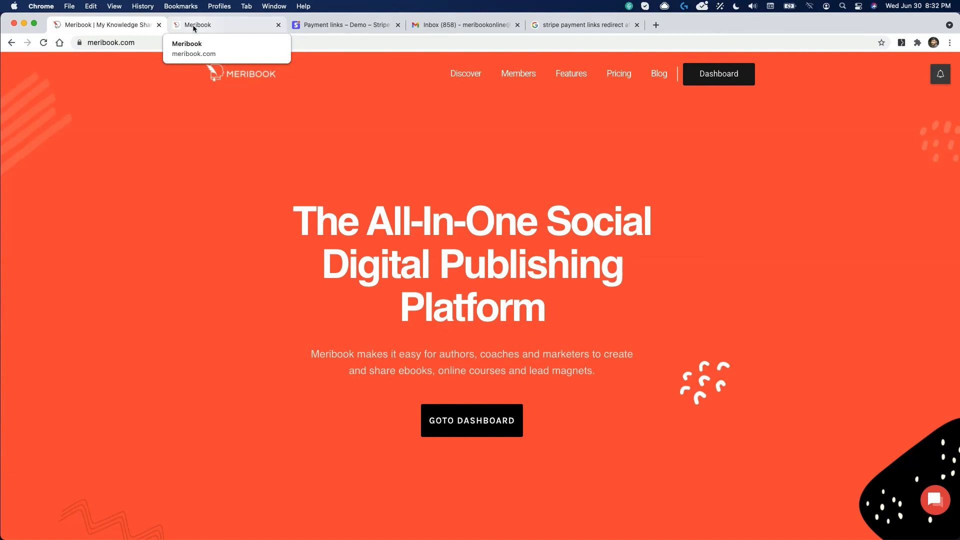
left_click(205, 26)
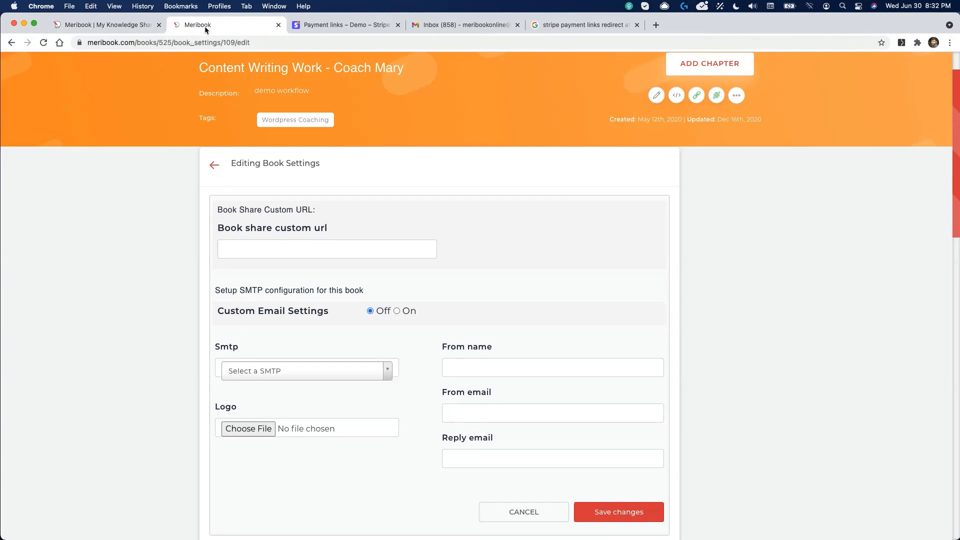
scroll(475, 110, "up", 2)
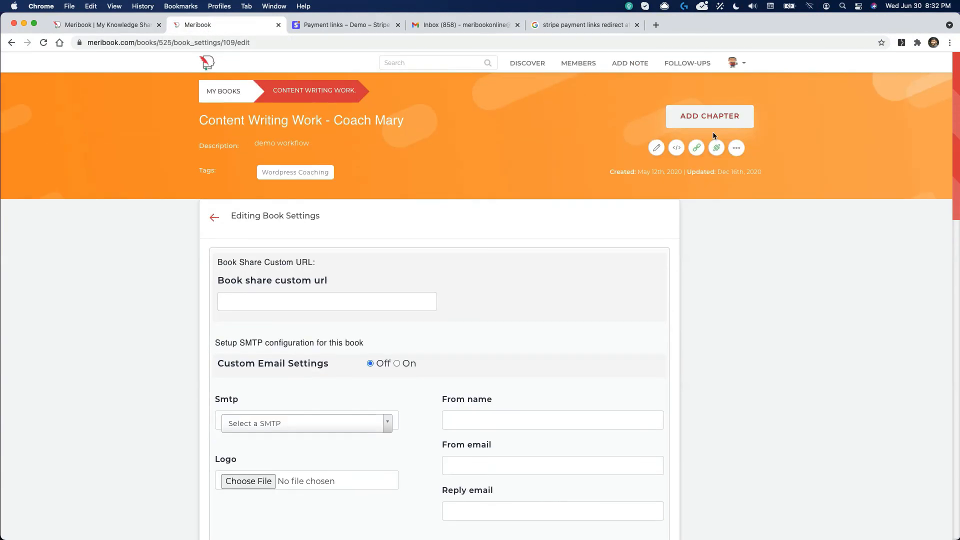
left_click(717, 149)
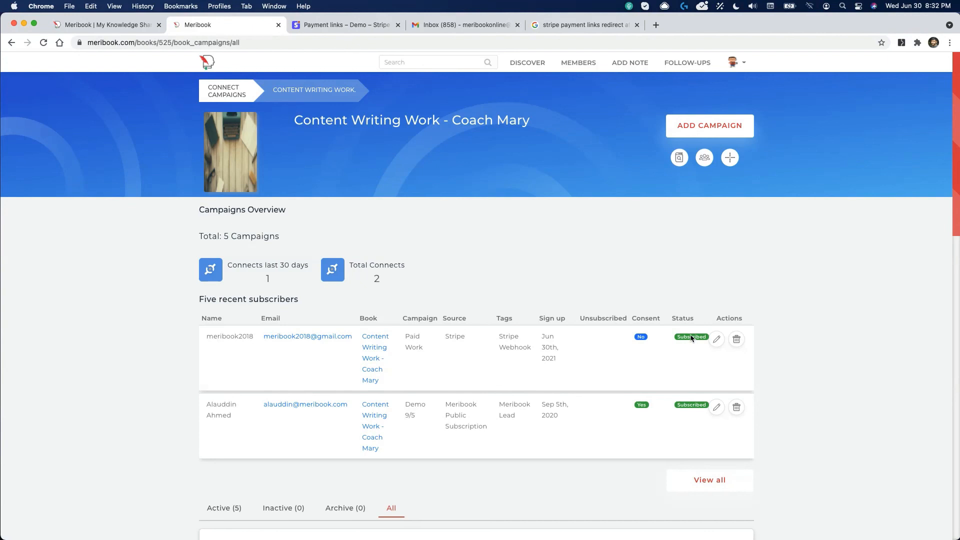
Step: Check the Stripe test products list, then open Marketing Mastermind from Meribook's list of all books
left_click(311, 26)
left_click(43, 174)
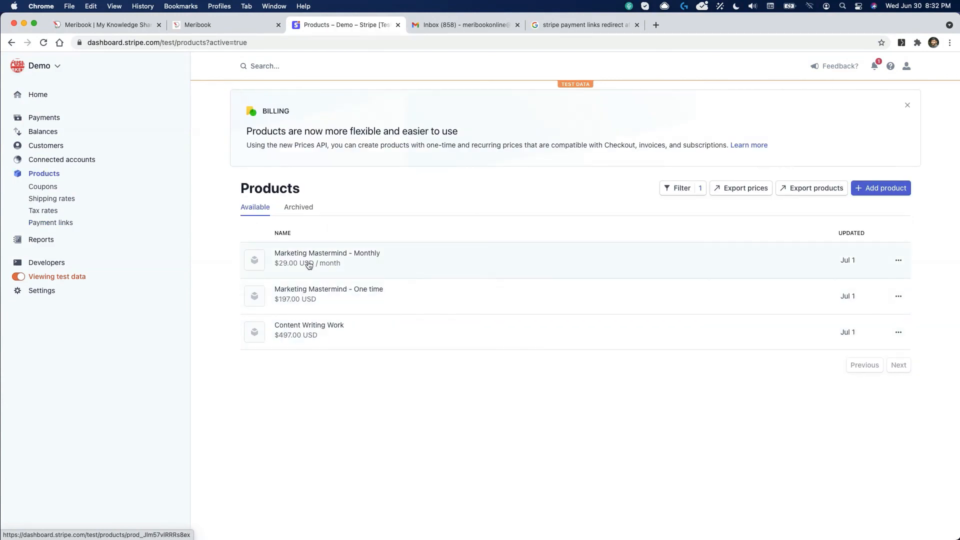
left_click(208, 28)
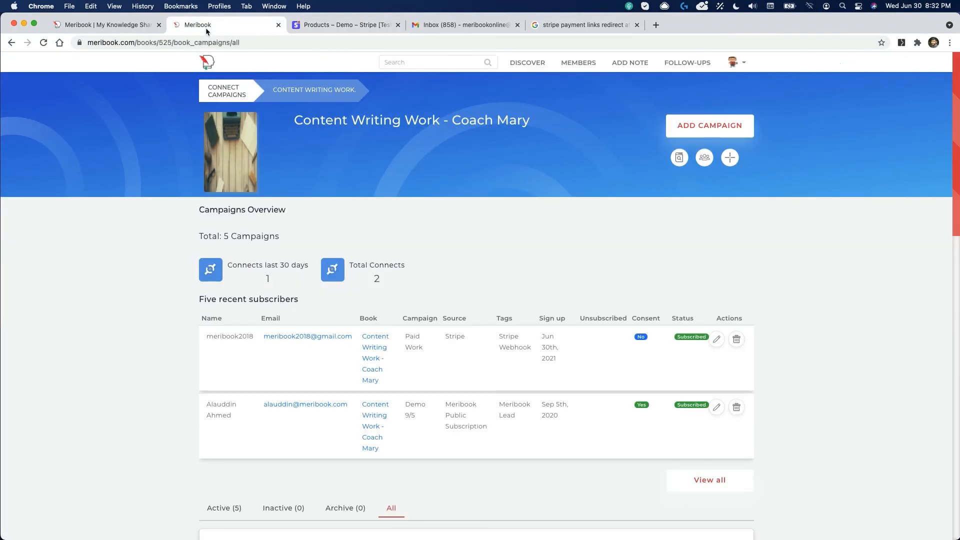
left_click(220, 91)
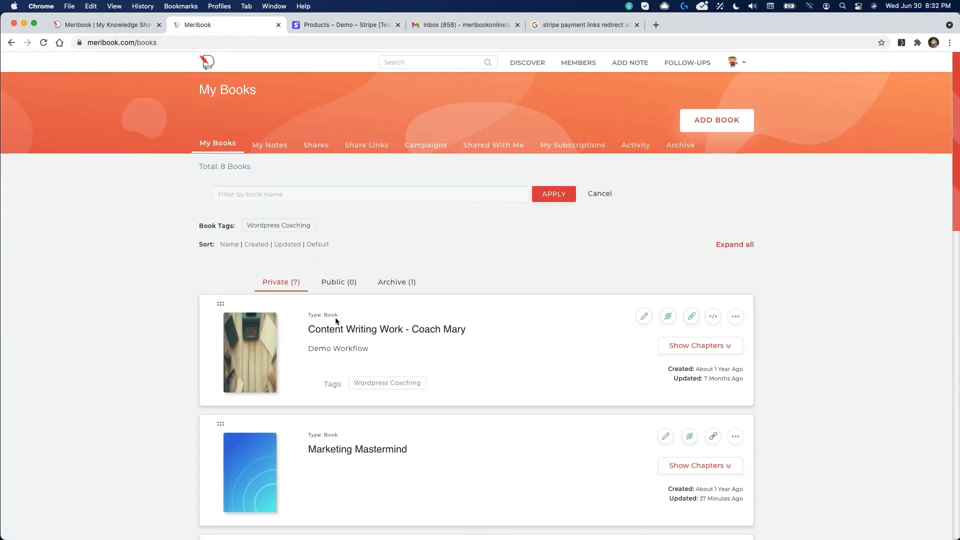
left_click(353, 447)
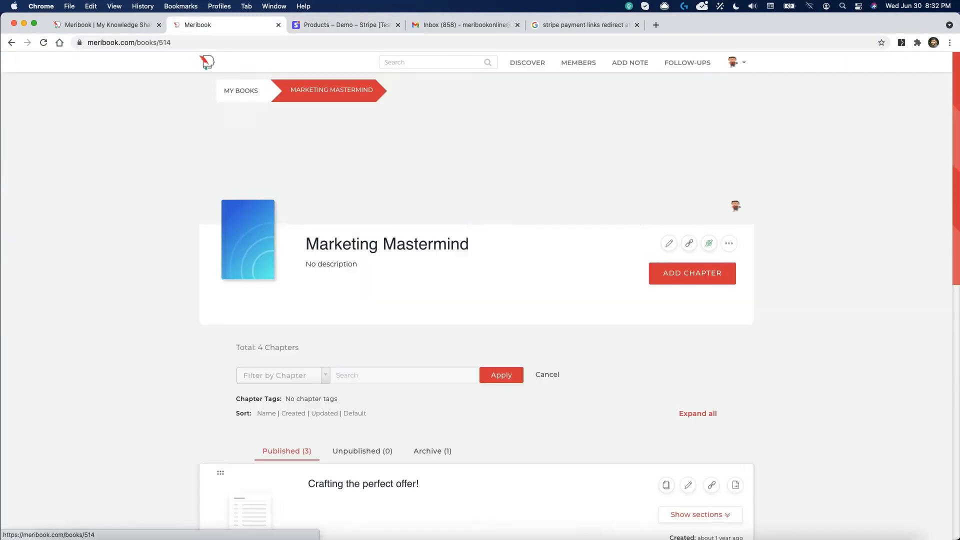
Step: Open the Marketing Mastermind campaigns and start editing the July 2020 campaign
left_click(709, 244)
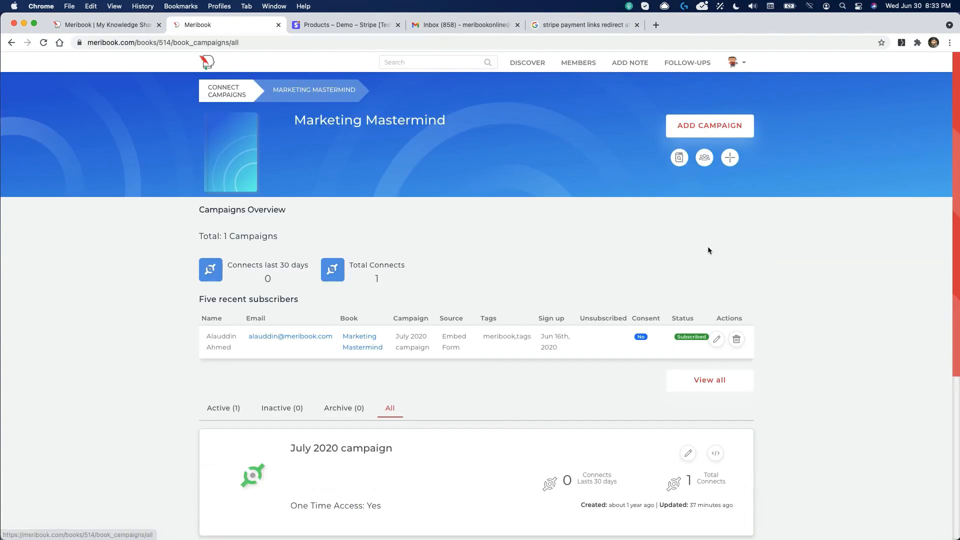
scroll(305, 153, "down", 5)
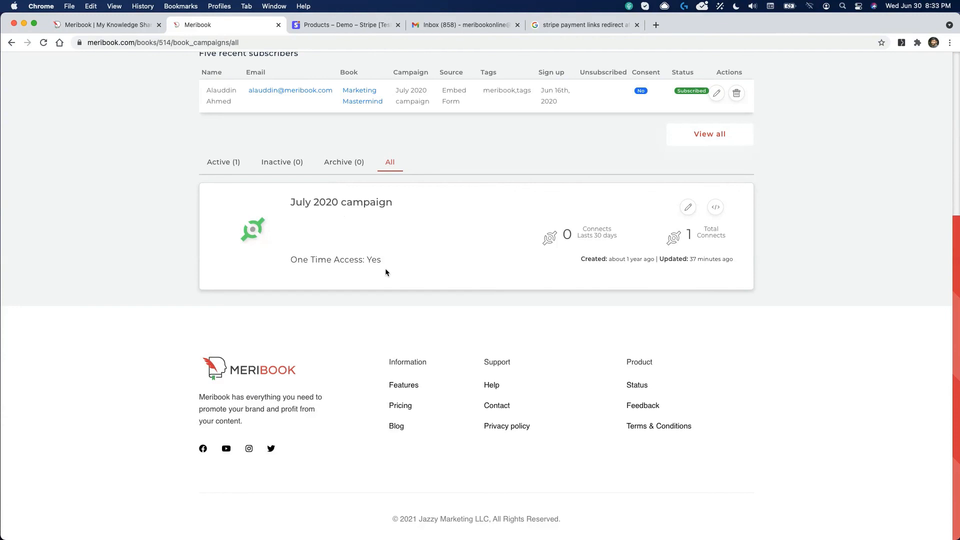
scroll(382, 273, "up", 1)
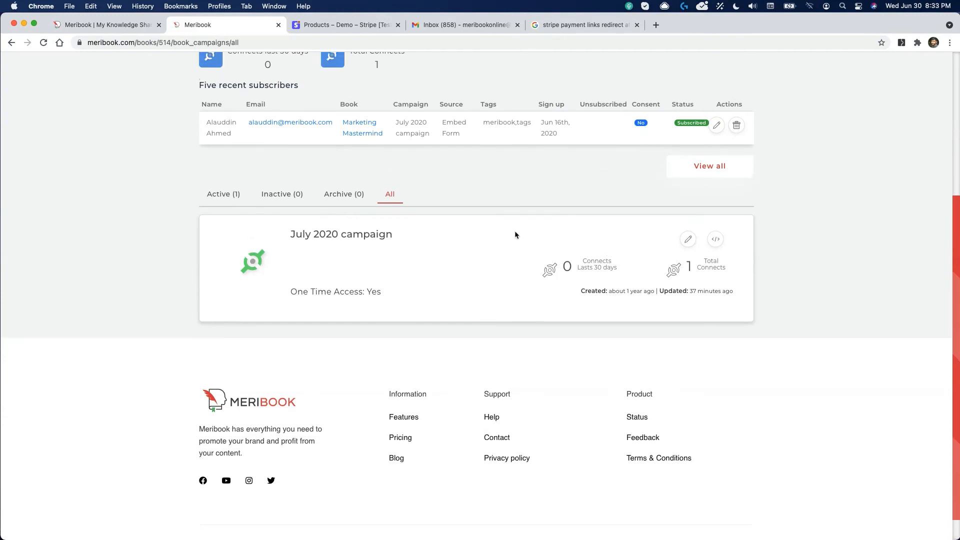
scroll(515, 230, "up", 3)
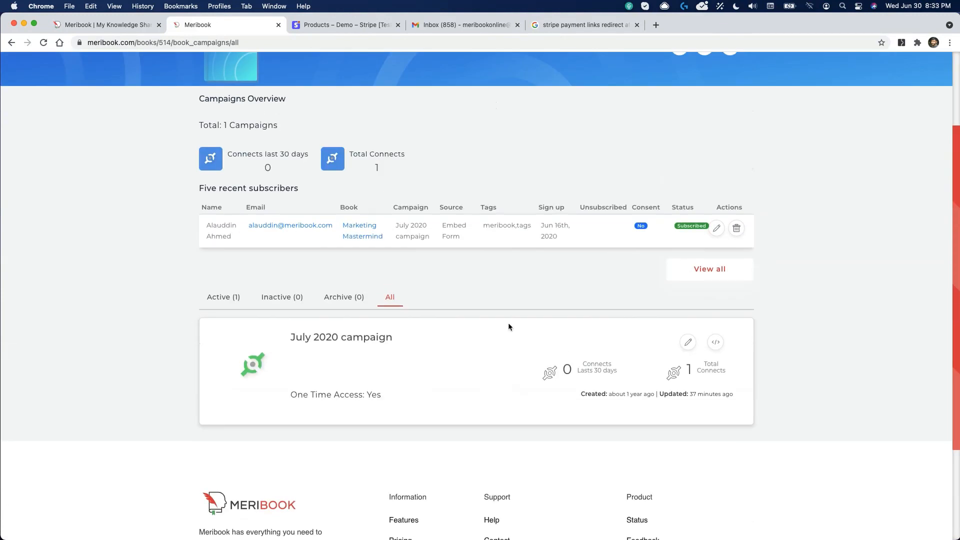
left_click(688, 344)
scroll(287, 265, "down", 1)
scroll(287, 265, "down", 4)
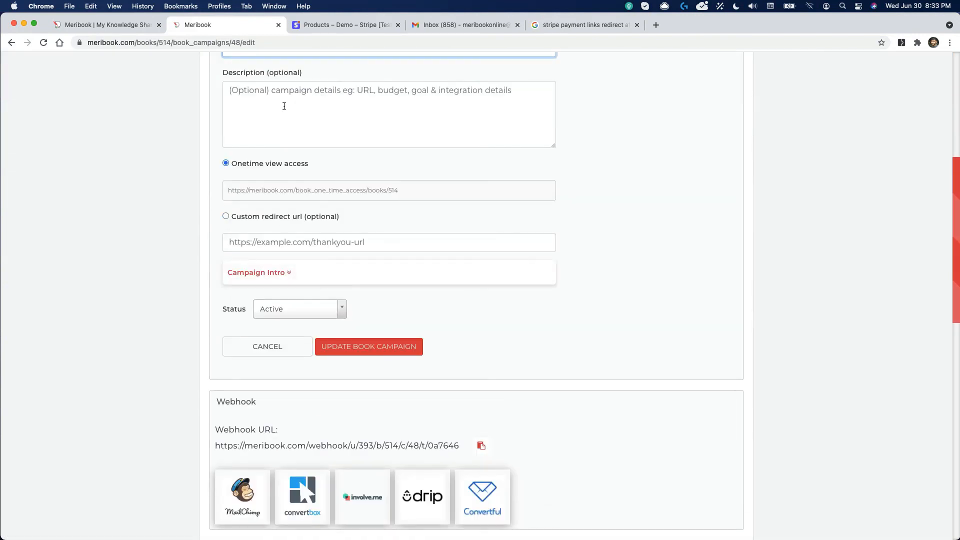
scroll(323, 228, "up", 3)
Step: Rename the campaign to 'One time payment access' and bring up the payment service provider list
triple_click(278, 216)
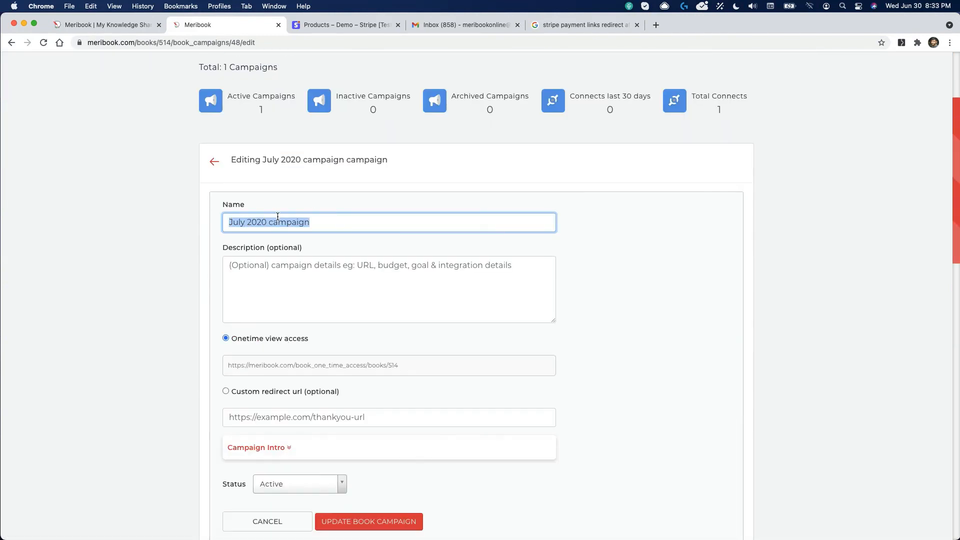
type("One time payment access")
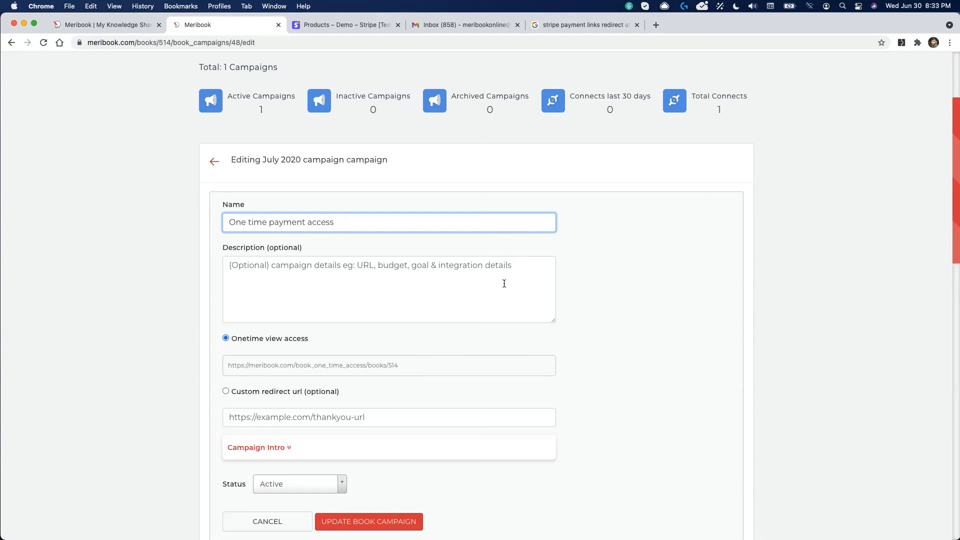
scroll(493, 235, "down", 8)
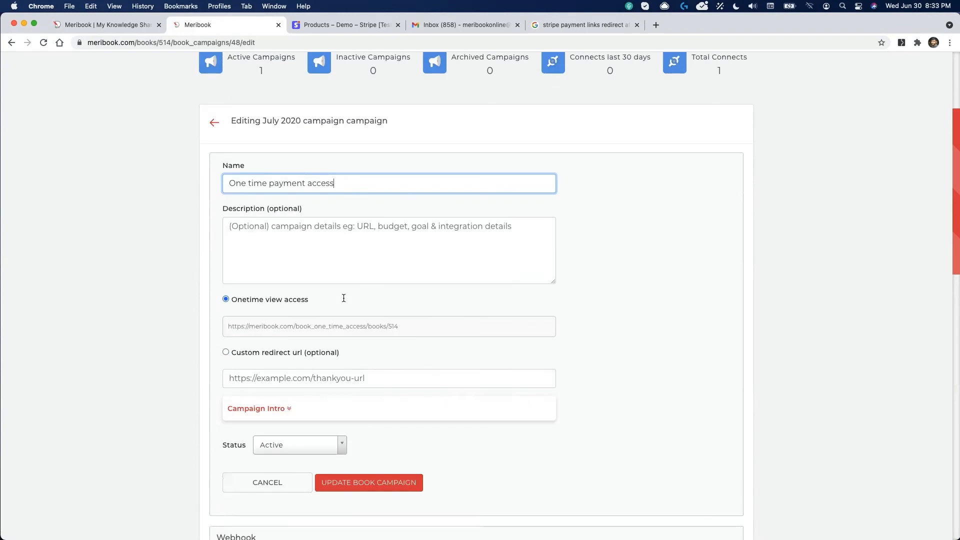
scroll(262, 324, "down", 2)
left_click(374, 301)
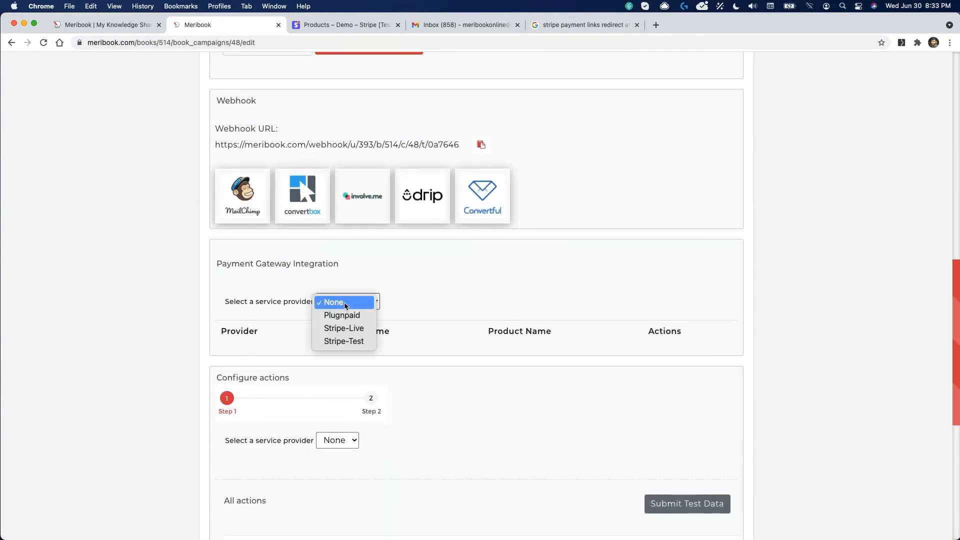
Step: Map the campaign via Stripe-Test, account Stripe Demo - Test2, to product 'Marketing Mastermind - One time' and save
left_click(360, 345)
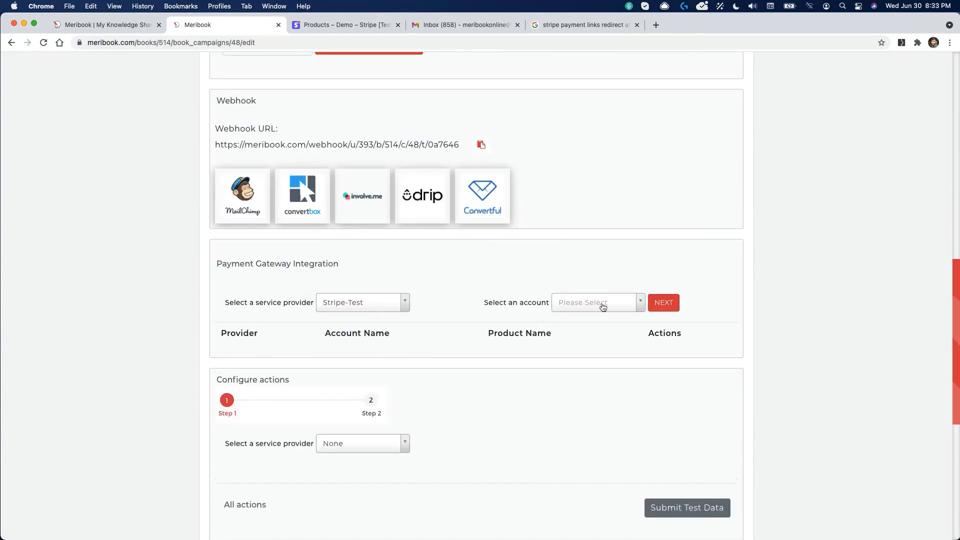
left_click(602, 303)
left_click(617, 362)
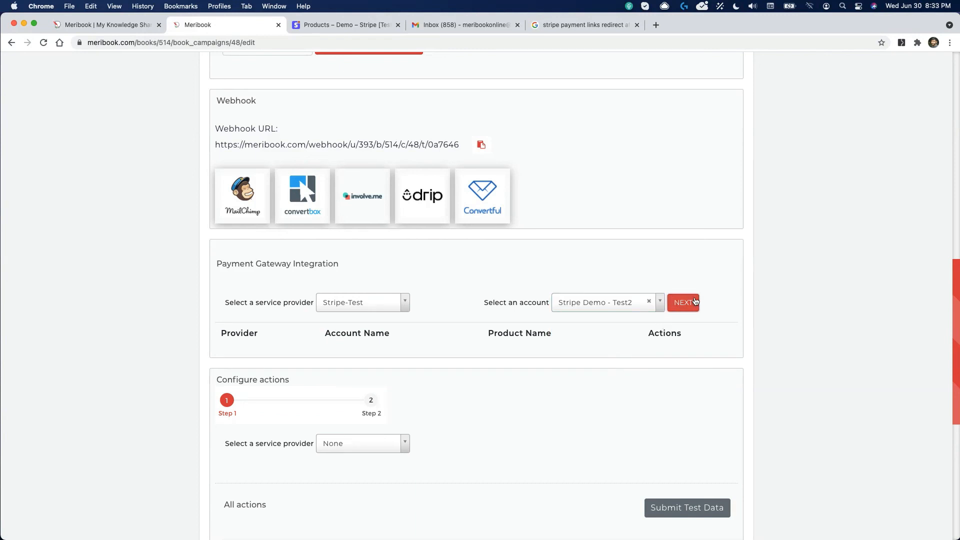
left_click(693, 302)
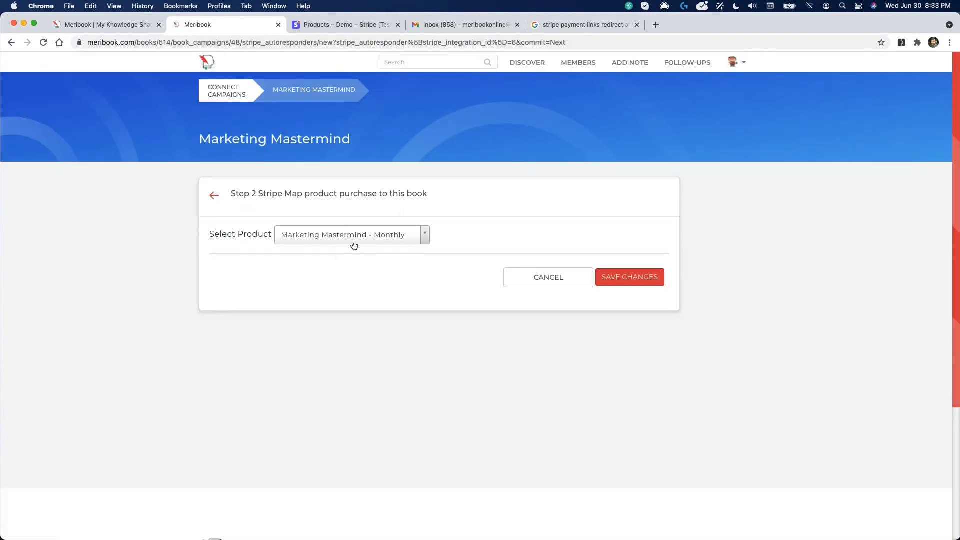
left_click(354, 242)
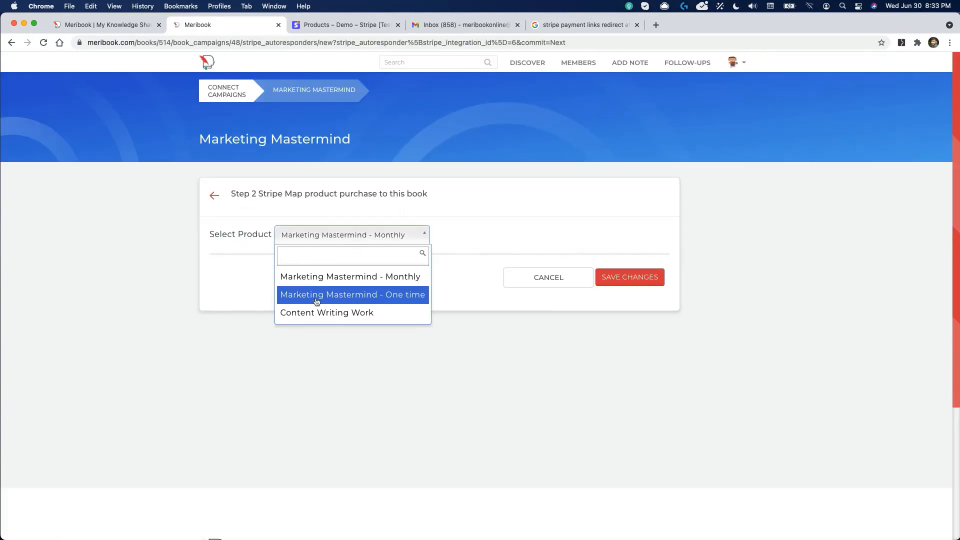
left_click(406, 300)
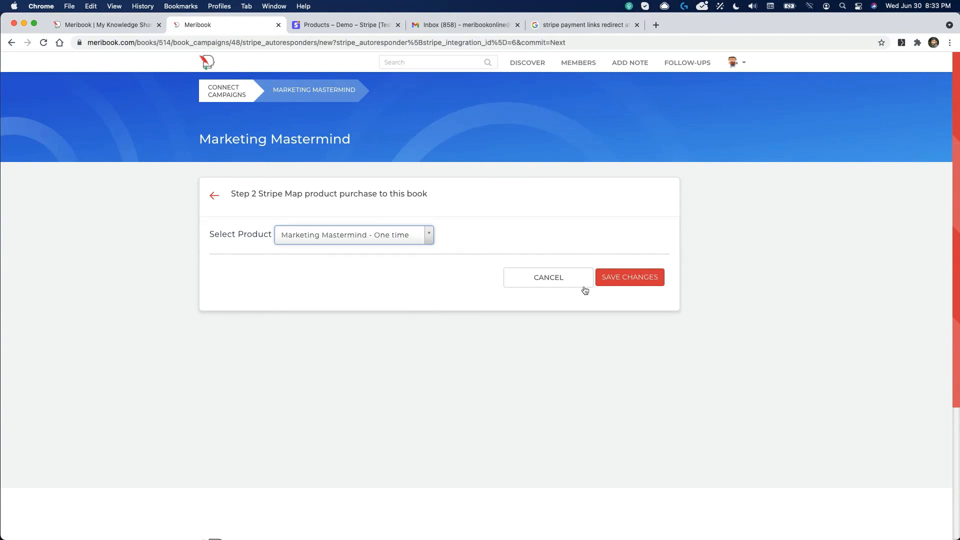
left_click(625, 277)
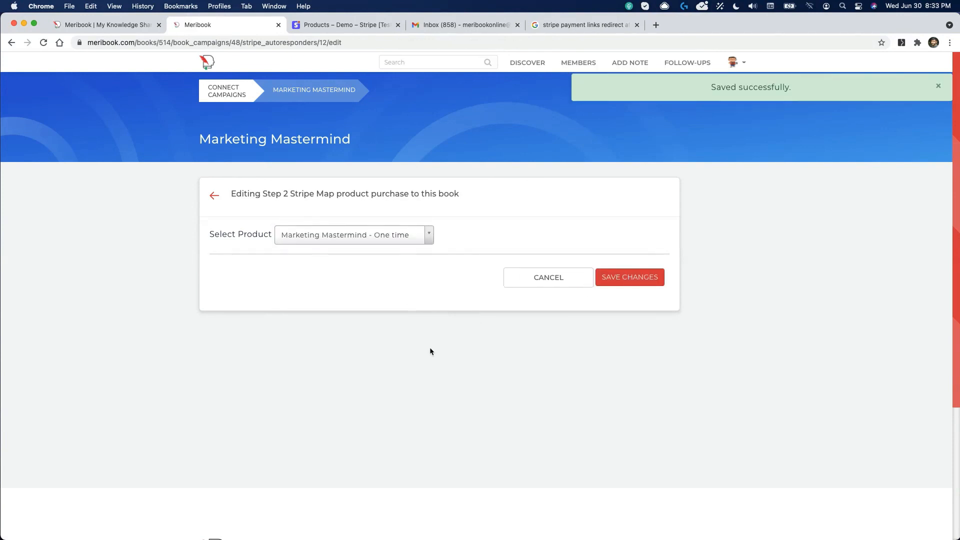
left_click(214, 195)
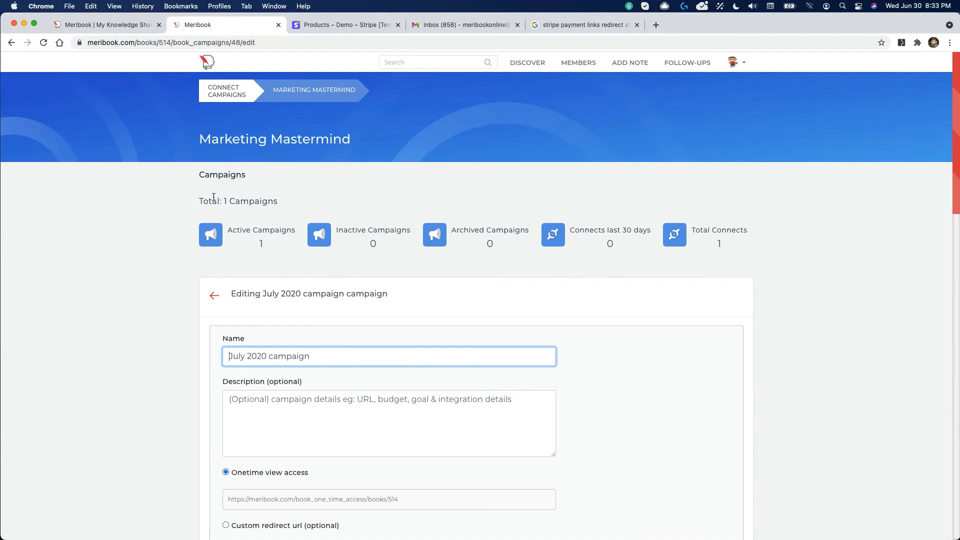
Step: Reopen the July 2020 campaign, rename it 'One time payment access.' and update it
scroll(300, 210, "down", 8)
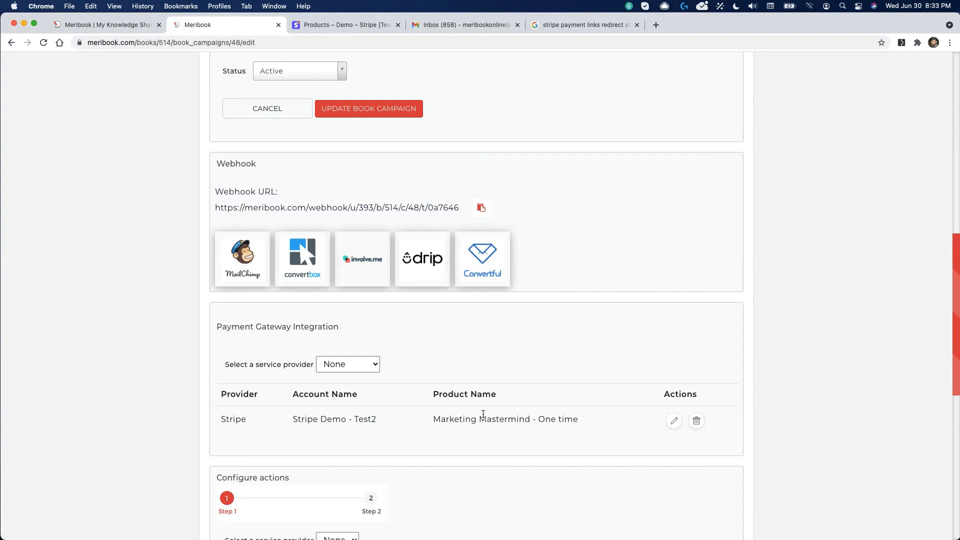
scroll(486, 423, "up", 10)
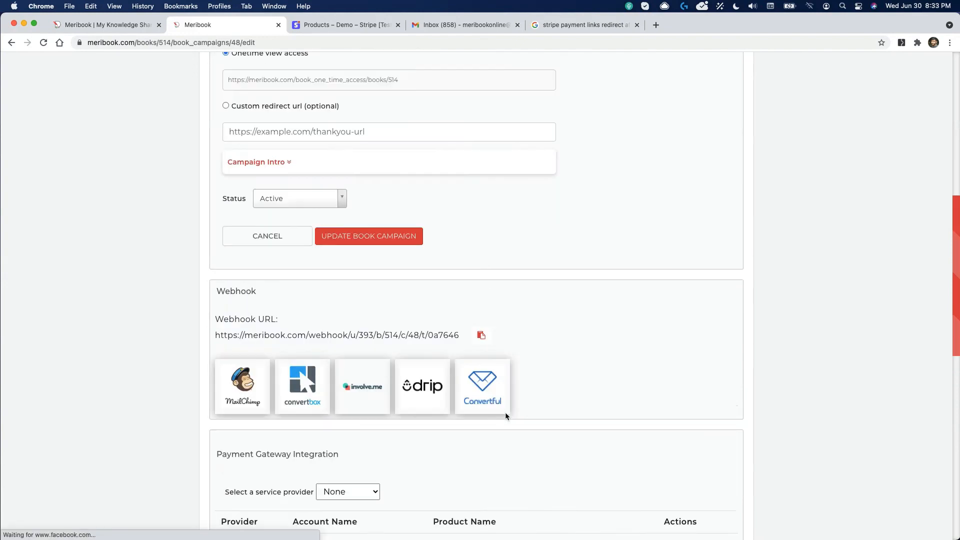
left_click(214, 223)
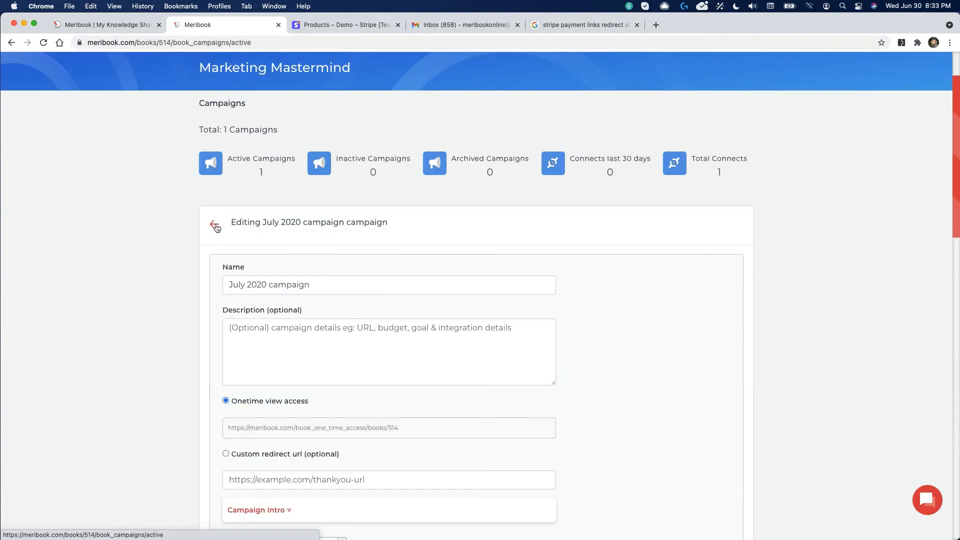
scroll(216, 227, "down", 5)
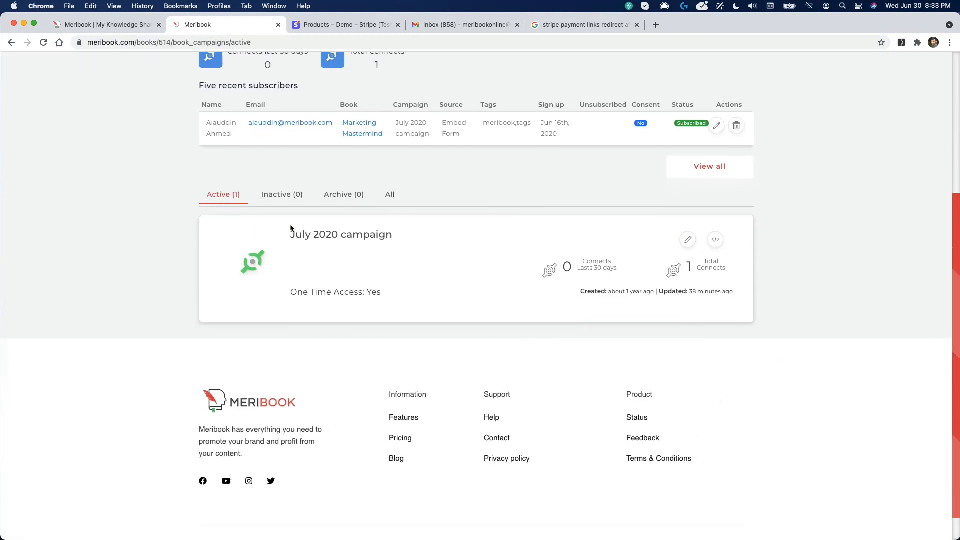
left_click(687, 239)
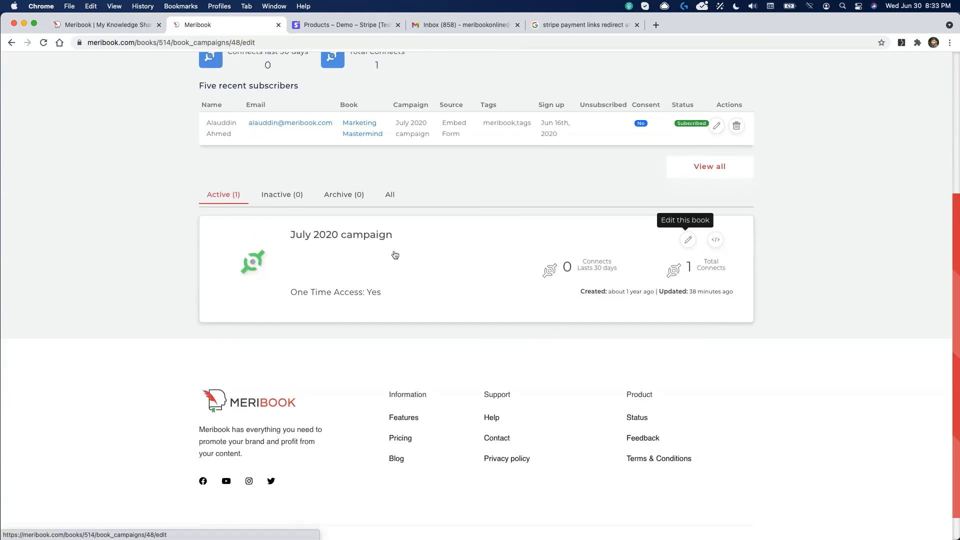
triple_click(282, 351)
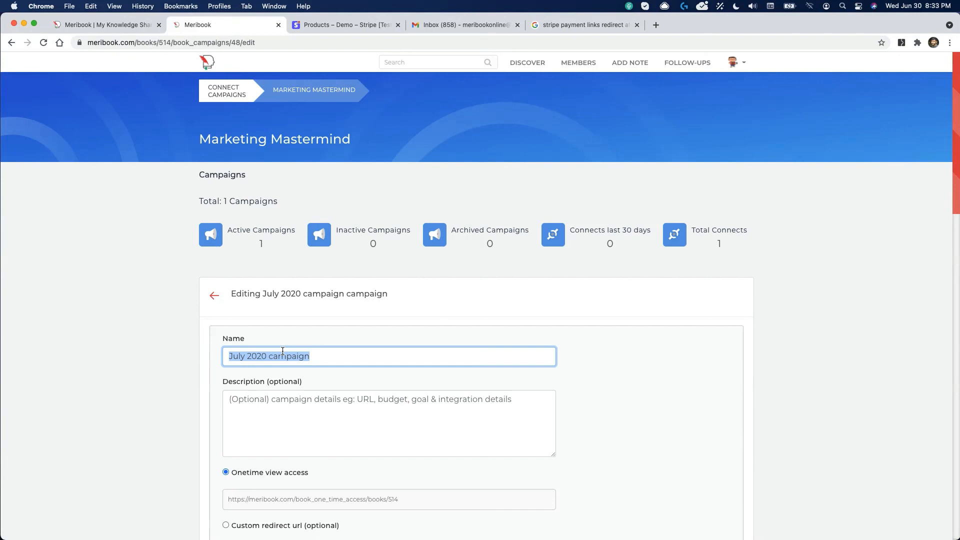
type("One time paymen")
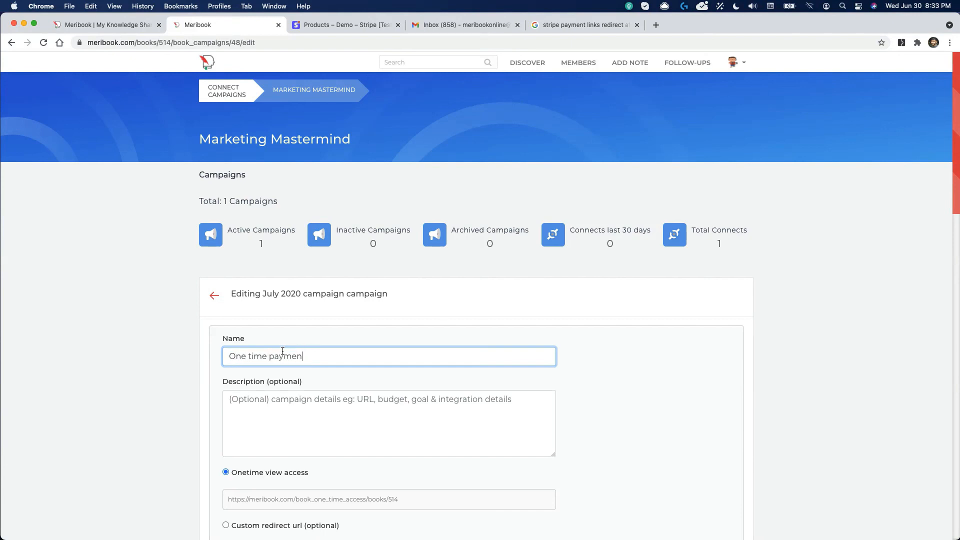
type("t access.")
scroll(412, 370, "down", 15)
scroll(408, 287, "up", 5)
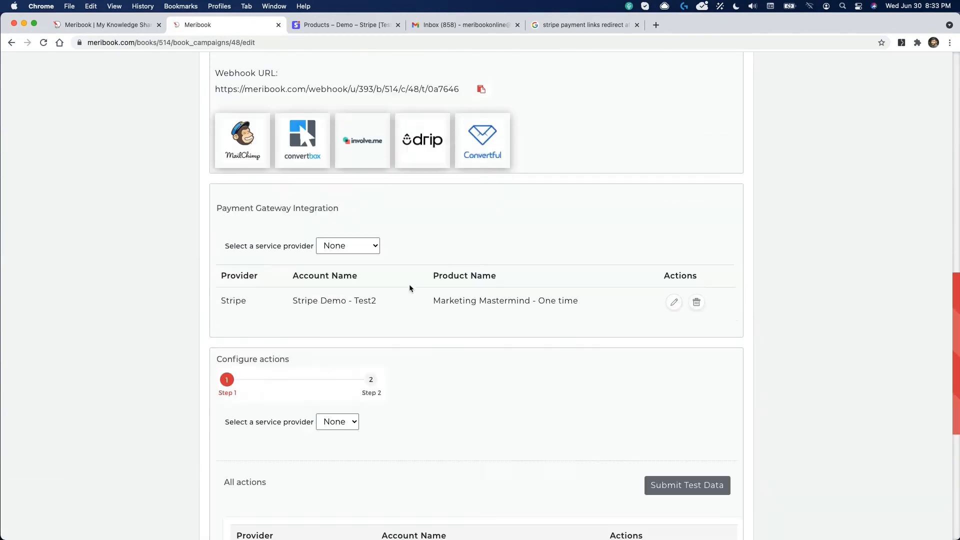
left_click(362, 208)
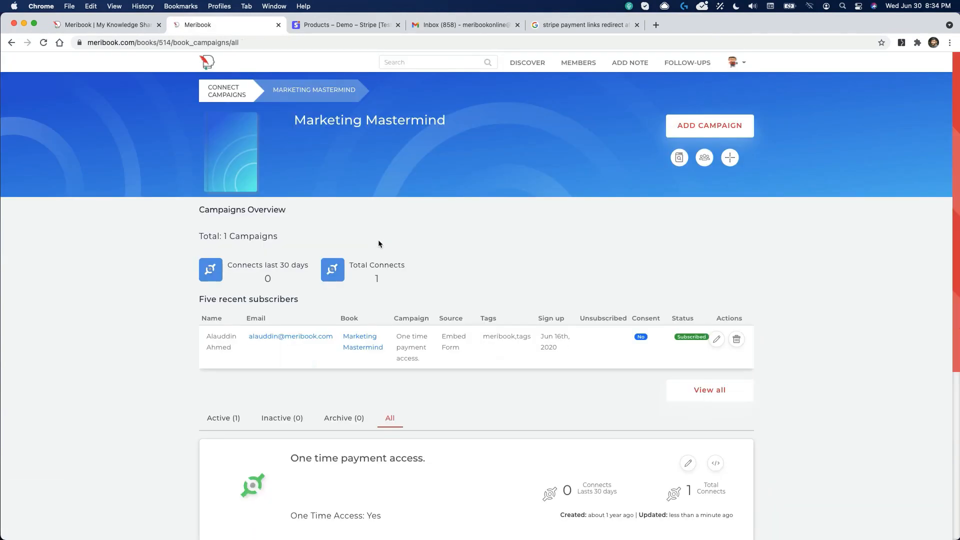
Step: Add an Active campaign named 'Monthly subscription access', correcting the misspelled 'subcription'
left_click(709, 126)
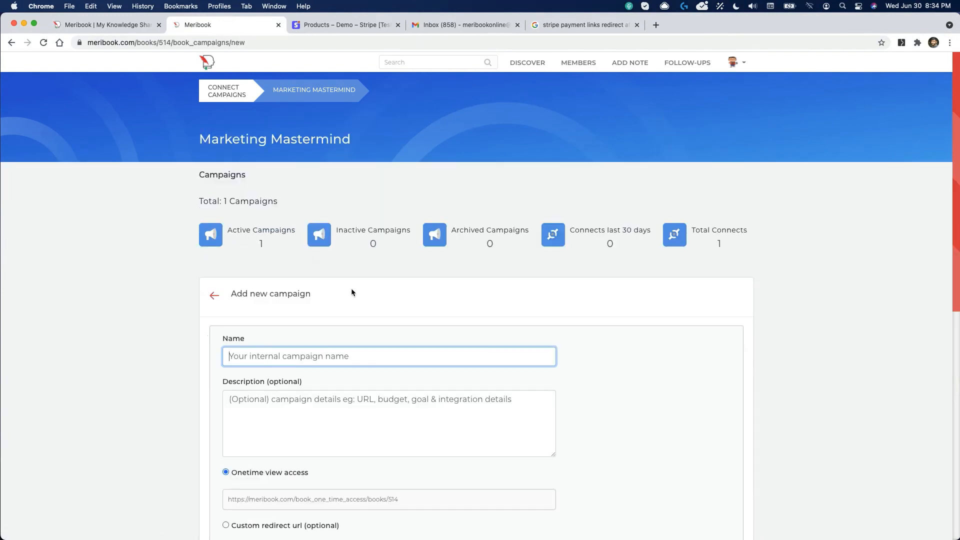
type("Mon")
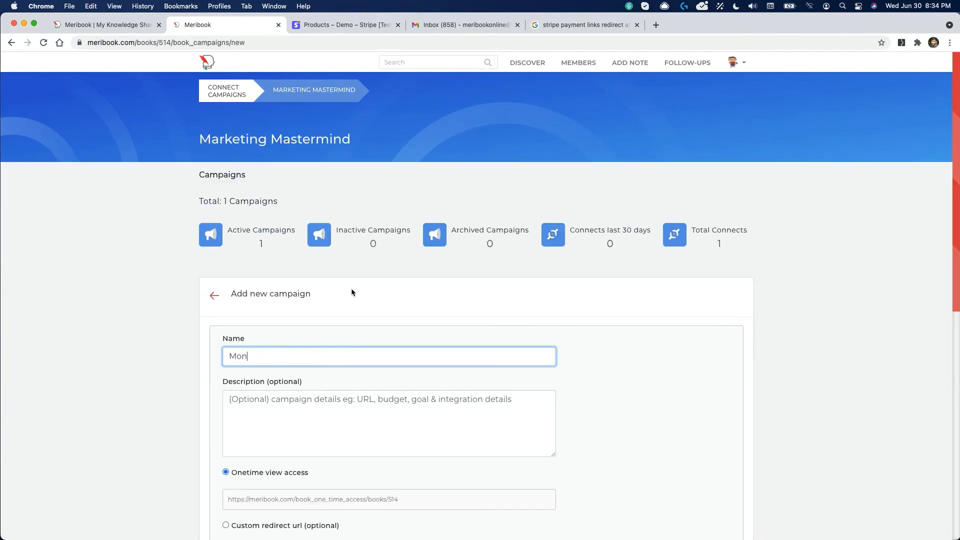
type("thly subcription access")
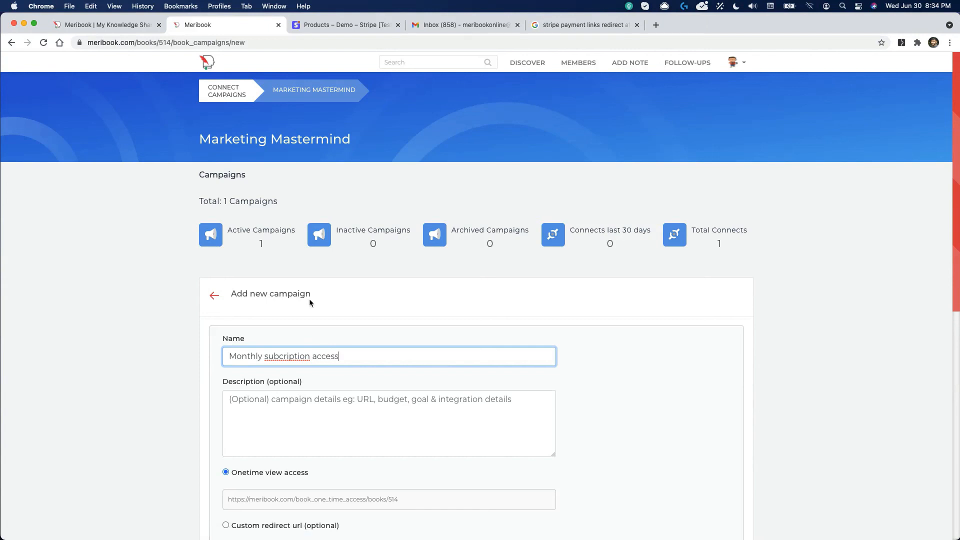
right_click(302, 357)
left_click(328, 365)
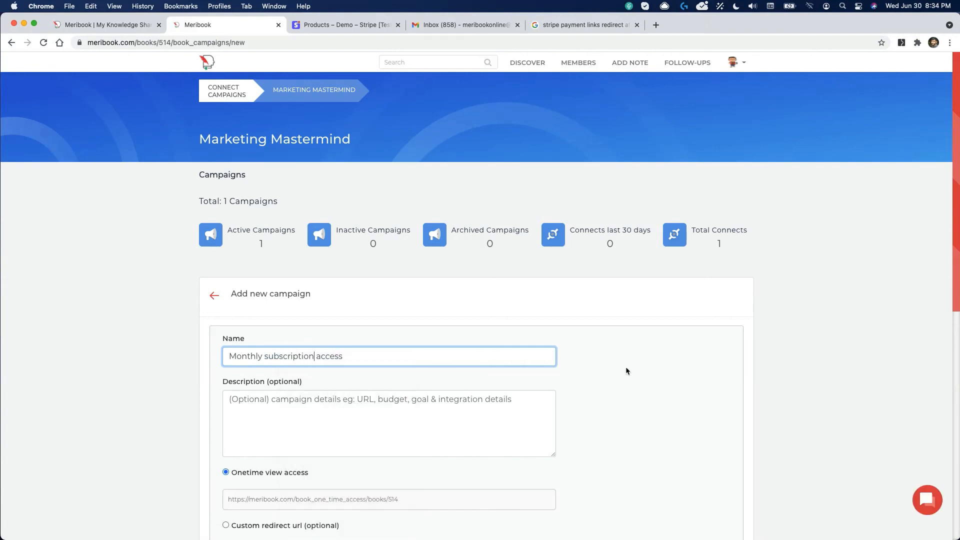
scroll(438, 338, "down", 5)
left_click(279, 350)
left_click(277, 408)
left_click(370, 386)
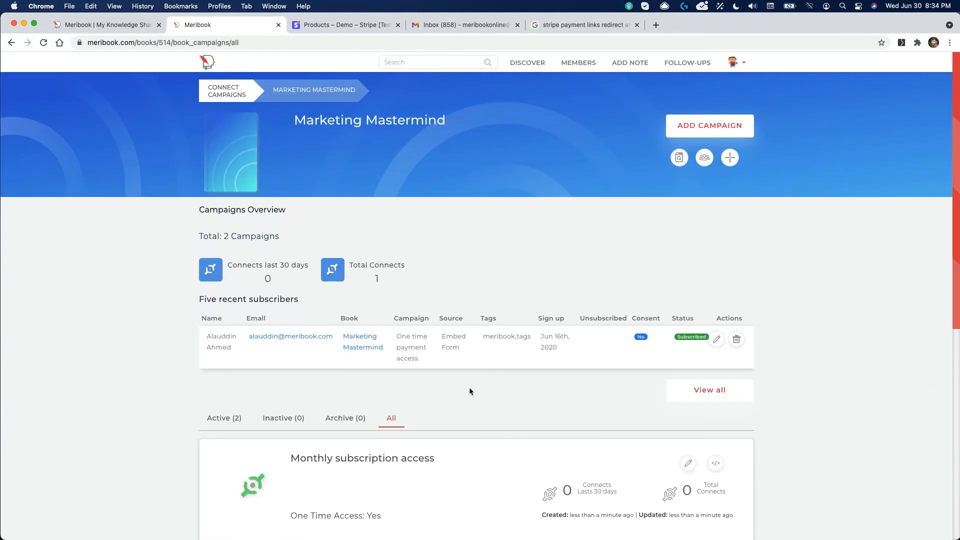
scroll(469, 387, "down", 10)
Step: Edit the Monthly subscription access campaign, choosing provider Stripe-Test and account Stripe Demo - Test2
left_click(688, 93)
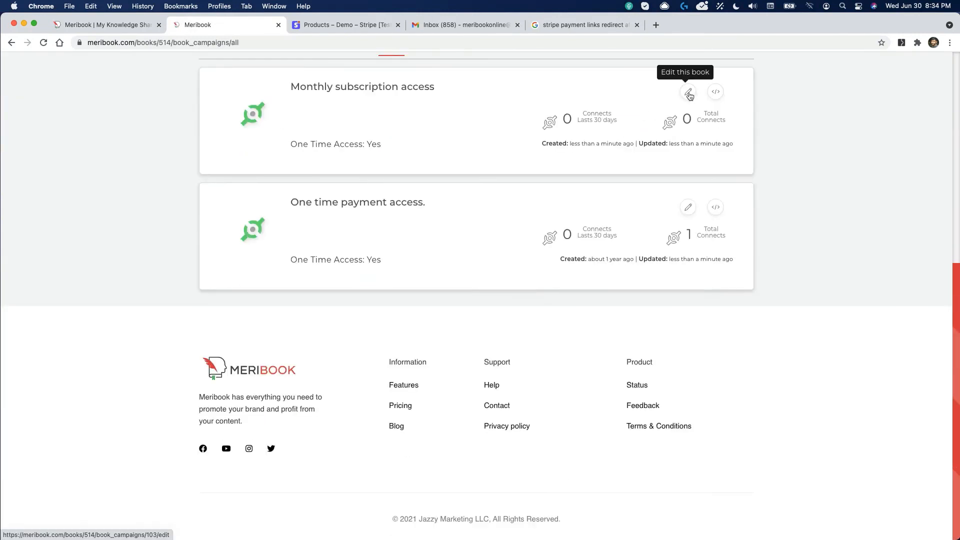
scroll(415, 360, "down", 5)
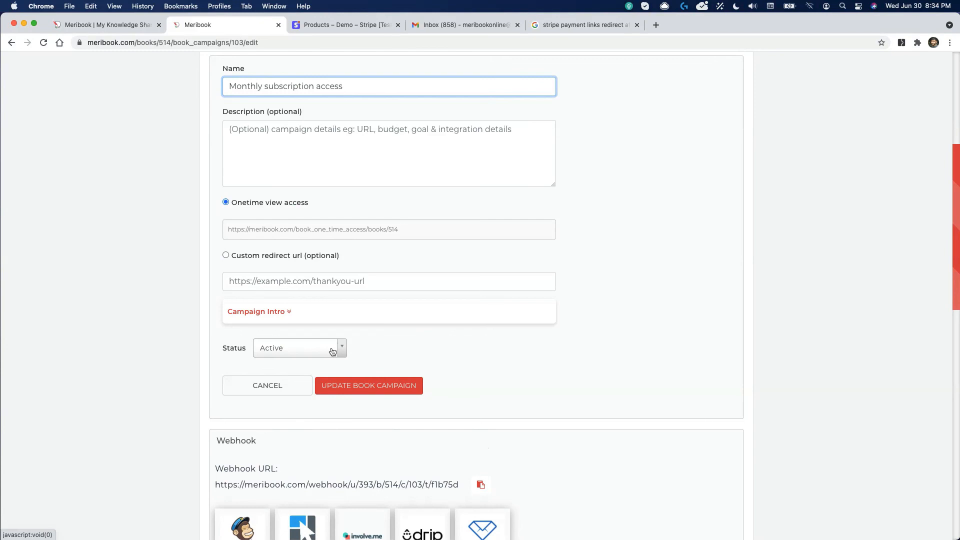
scroll(250, 242, "up", 1)
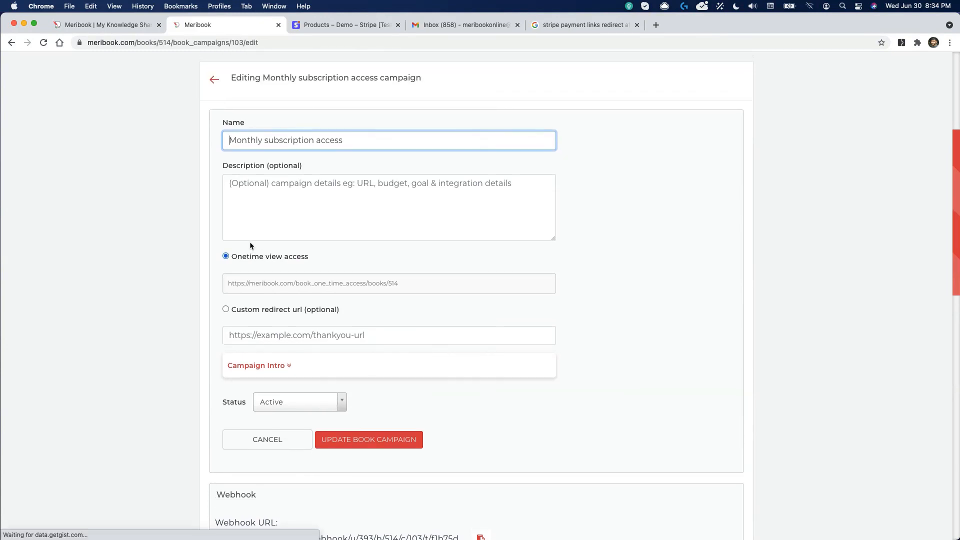
scroll(250, 245, "down", 7)
scroll(250, 245, "down", 2)
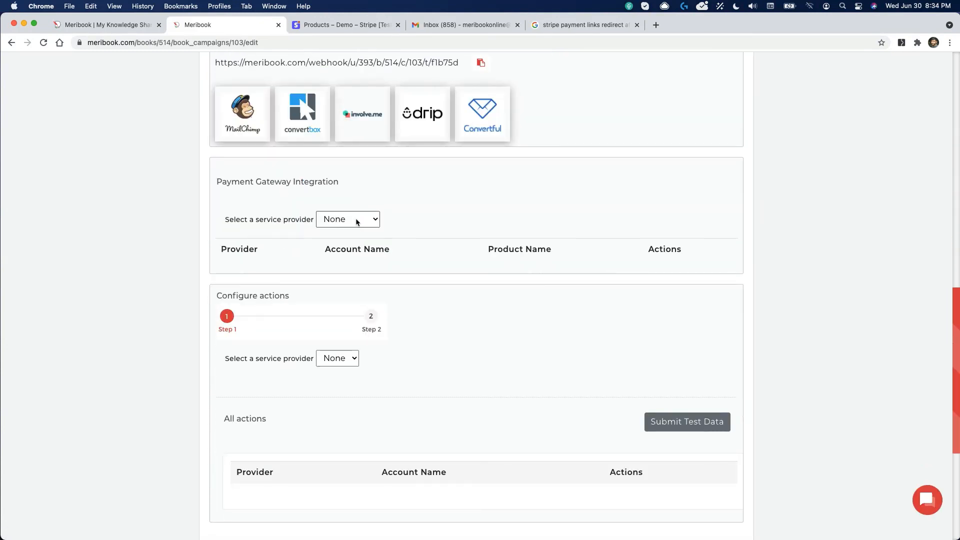
left_click(358, 220)
left_click(358, 261)
left_click(607, 220)
left_click(609, 279)
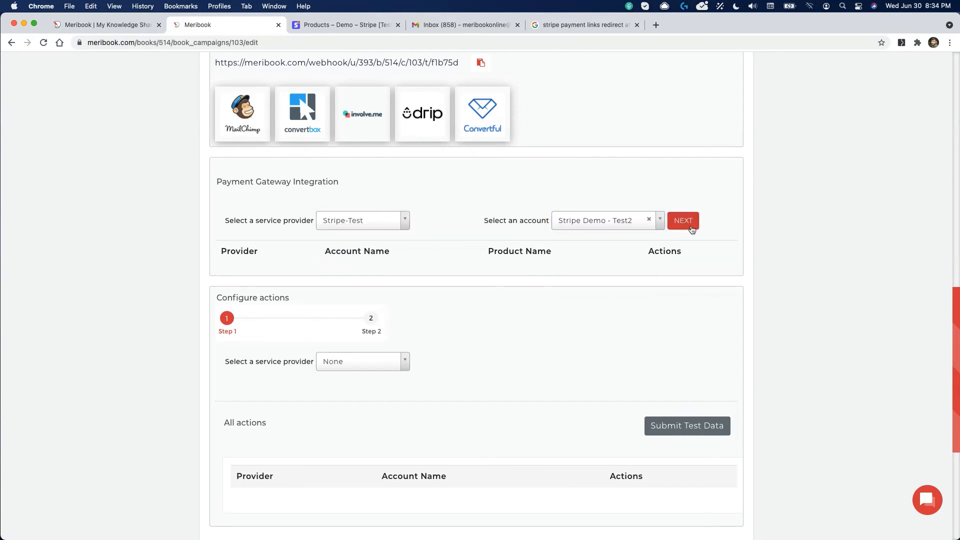
Step: Map it to the 'Marketing Mastermind - Monthly' product, save, and return to the edit page
left_click(682, 221)
left_click(343, 234)
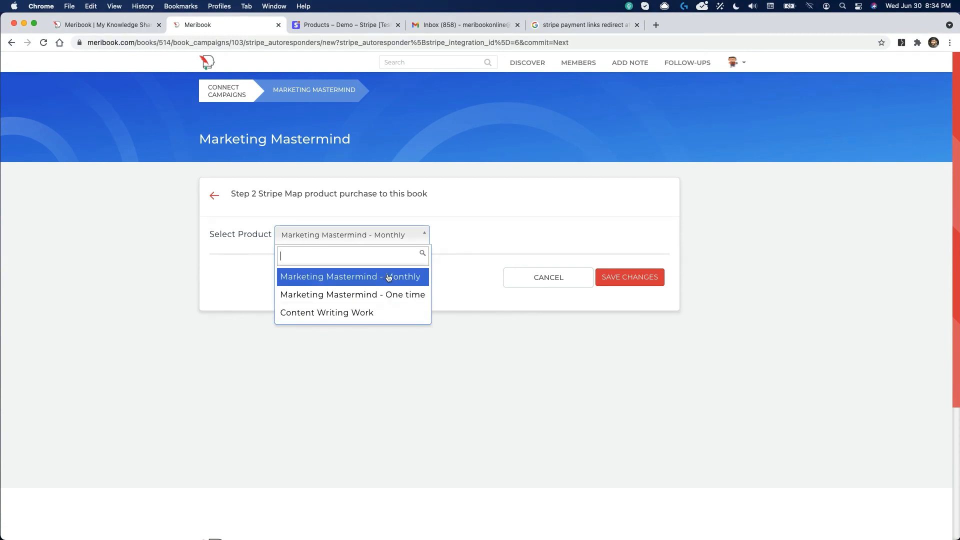
left_click(343, 276)
left_click(630, 280)
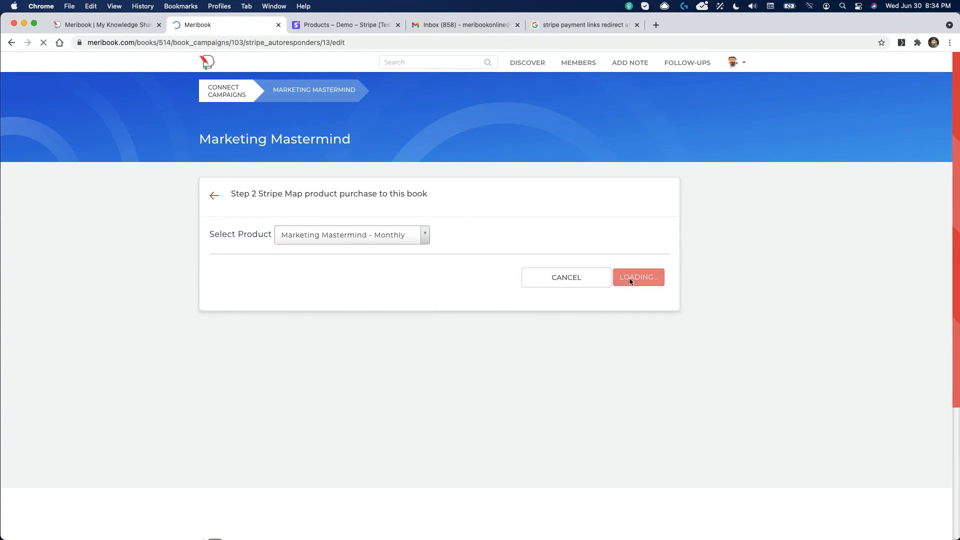
left_click(220, 201)
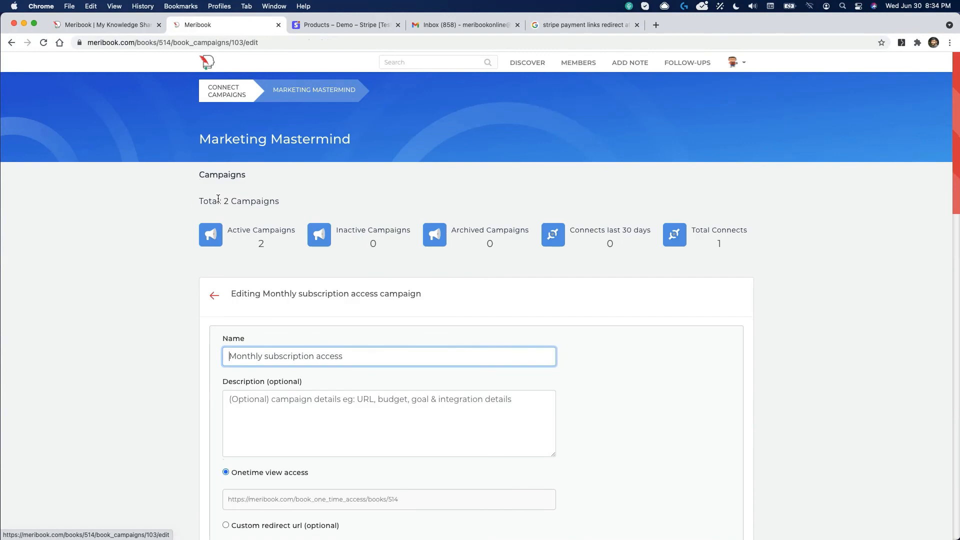
scroll(218, 198, "down", 8)
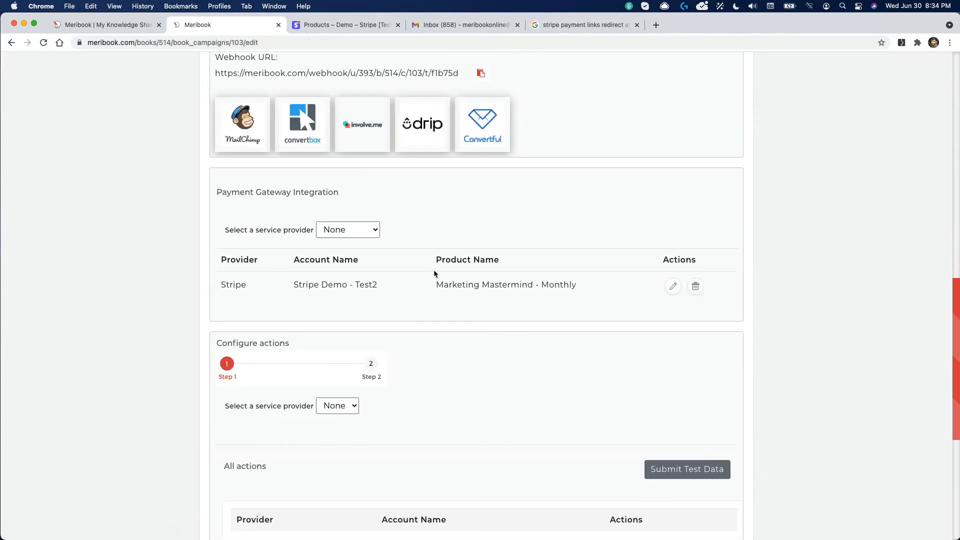
scroll(532, 305, "up", 10)
Step: Review the Marketing Mastermind campaigns, highlighting 'One time payment access.' and 'Monthly subscription access'
left_click(338, 96)
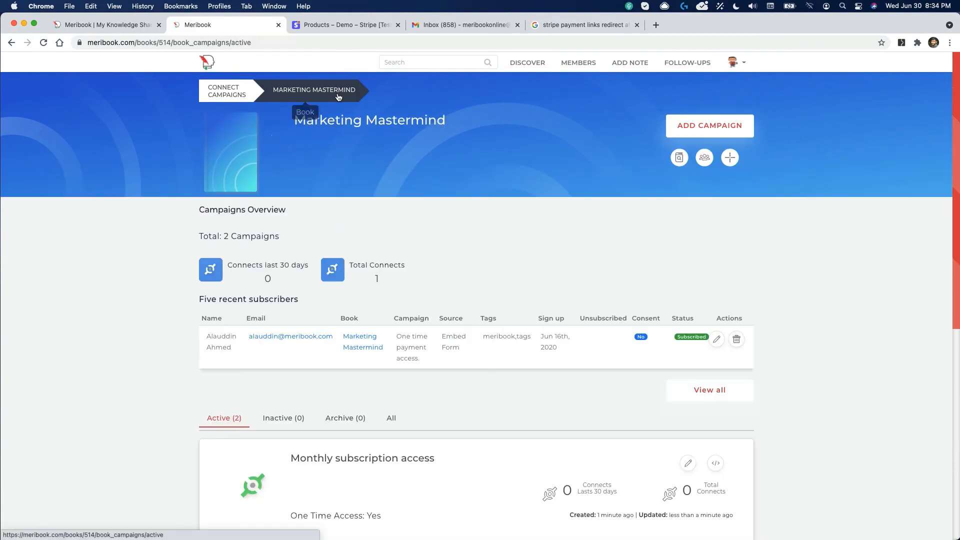
scroll(337, 92, "down", 8)
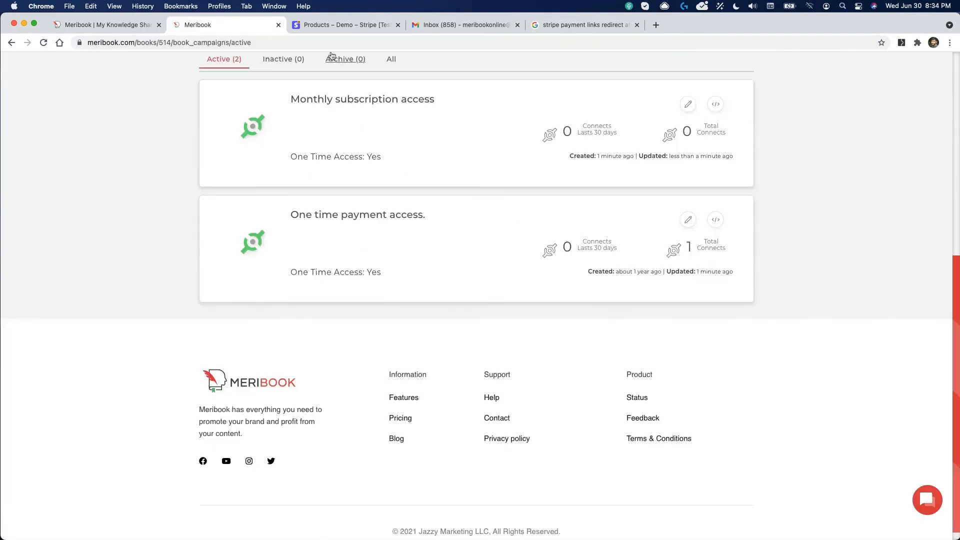
triple_click(342, 212)
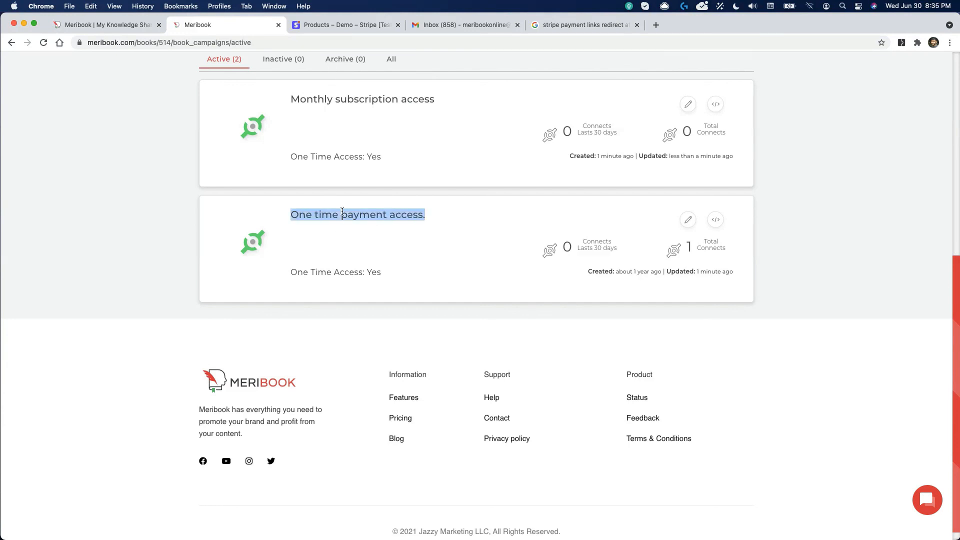
left_click(342, 211)
triple_click(359, 98)
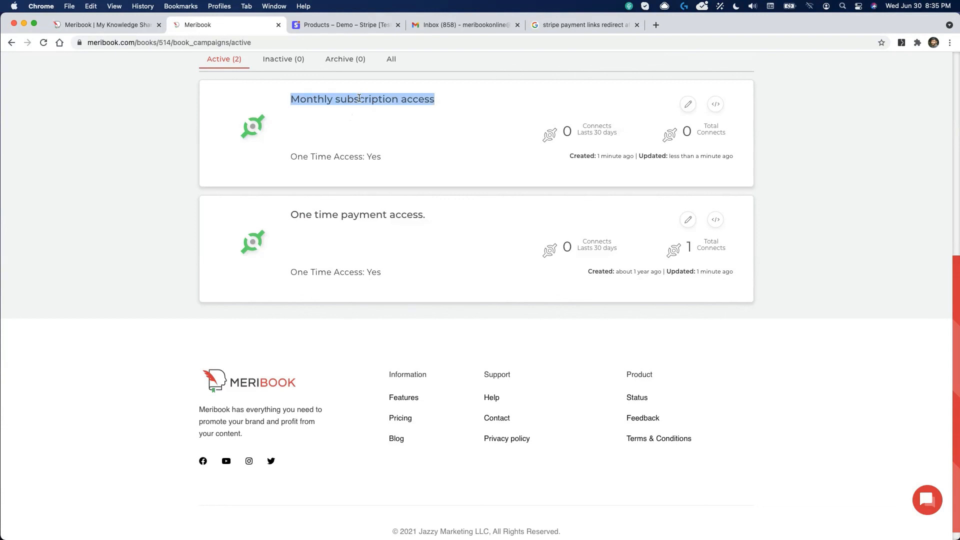
scroll(383, 102, "up", 10)
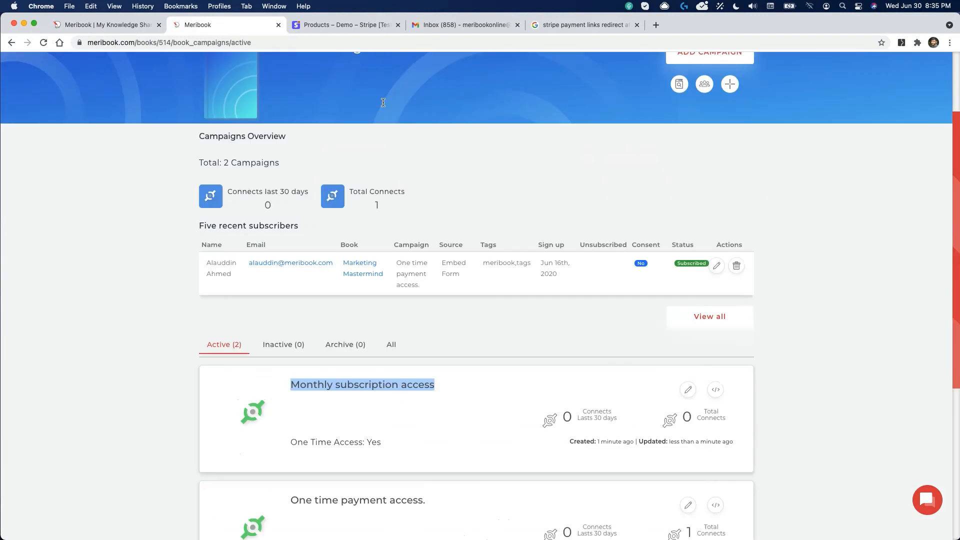
Step: From the all-books campaigns overview, open Content Writing Work - Coach Mary
left_click(242, 95)
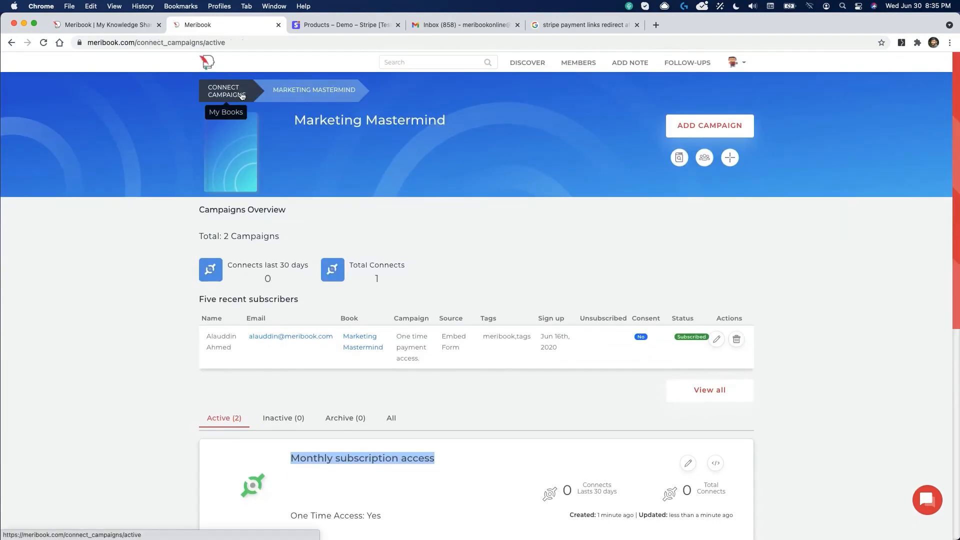
scroll(519, 301, "down", 5)
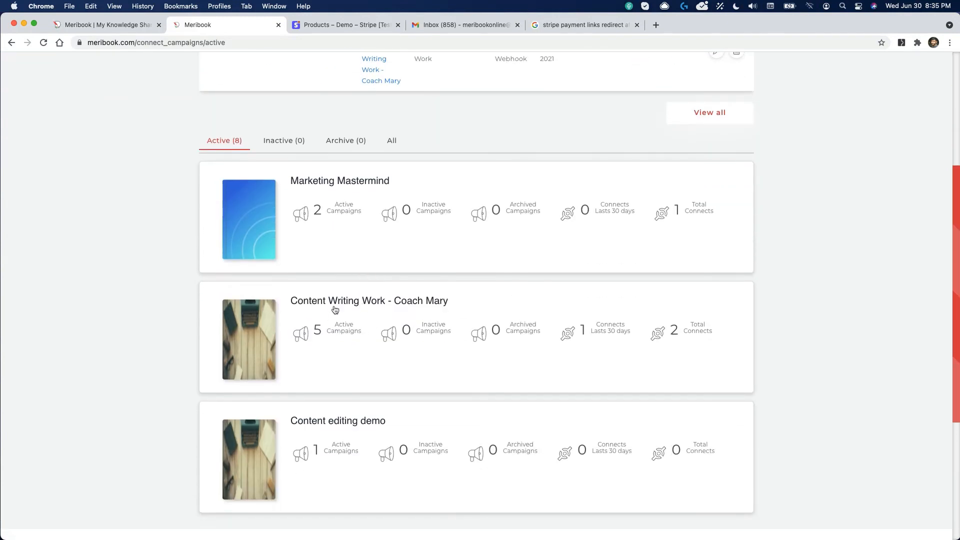
left_click(338, 307)
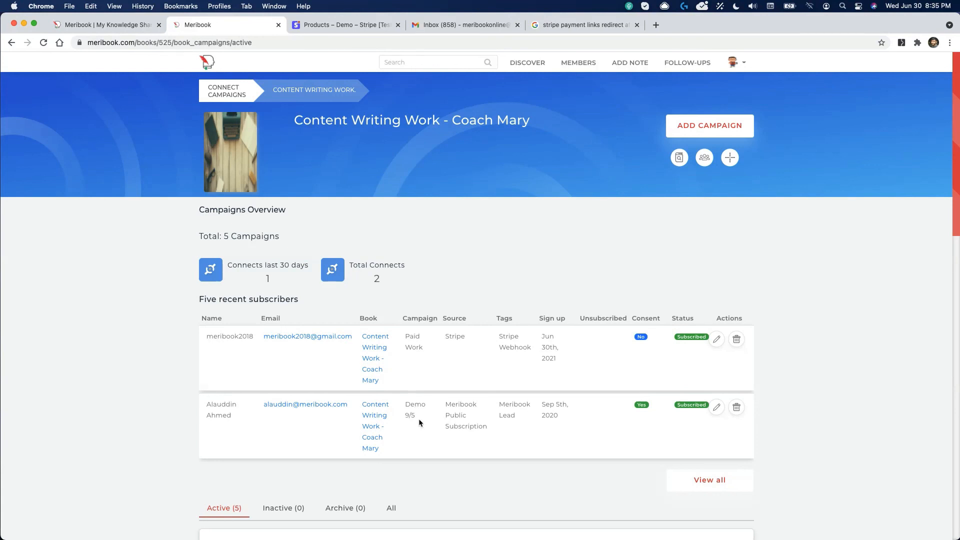
Step: Inspect the Paid Work subscriber's status options, cancel without changes, and go back to My Books
left_click_drag(418, 413, 408, 399)
scroll(368, 391, "down", 5)
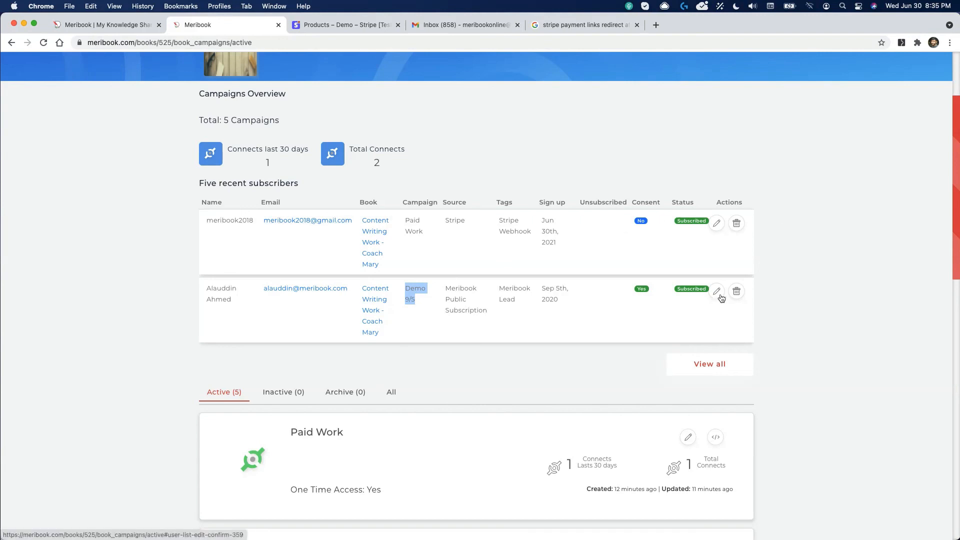
left_click(717, 226)
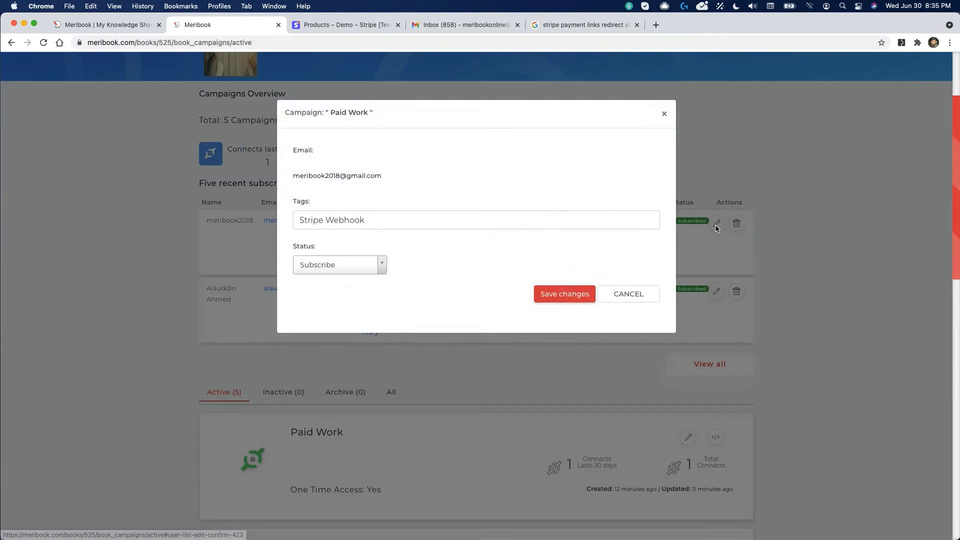
left_click(333, 270)
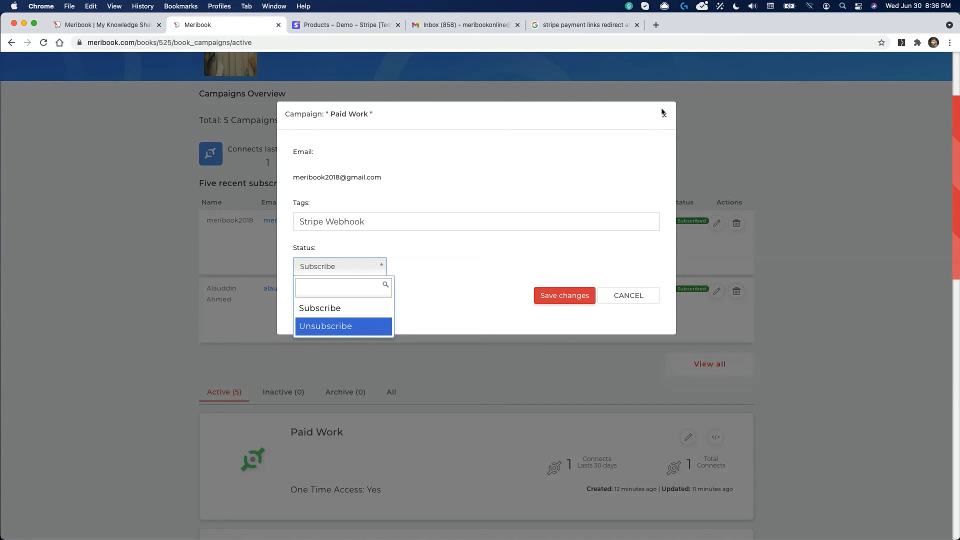
left_click(622, 295)
left_click(621, 296)
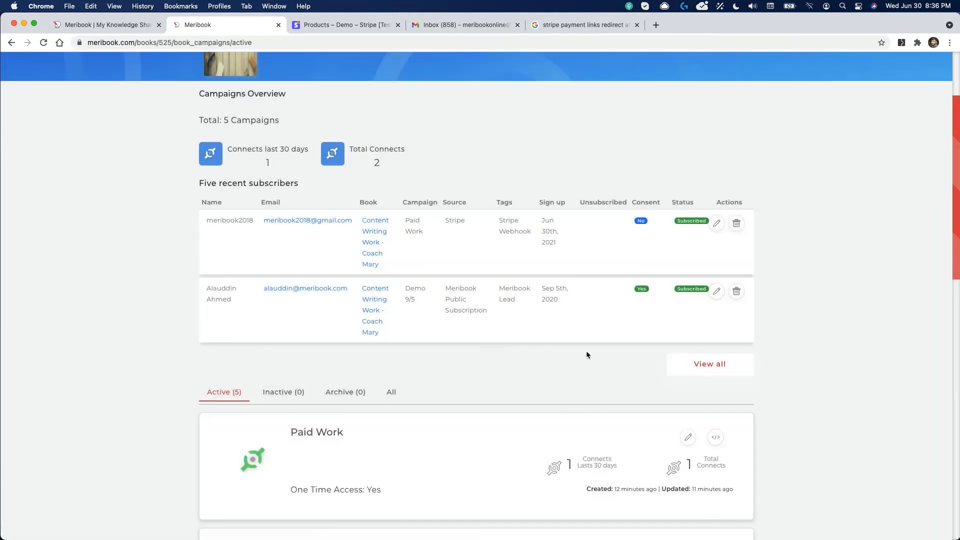
scroll(586, 350, "up", 3)
left_click(227, 91)
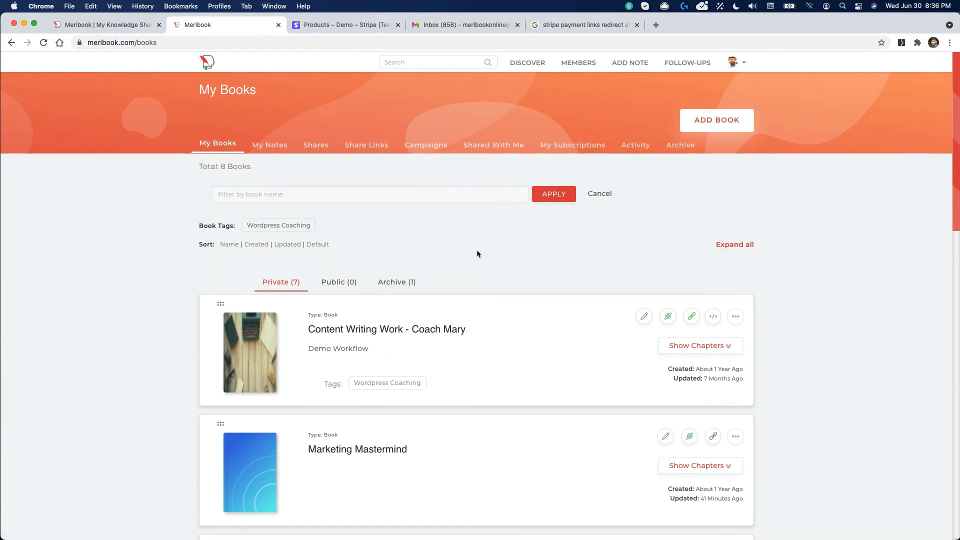
Step: Scroll through the Marketing Mastermind campaigns overview to review its two campaigns
scroll(392, 397, "down", 1)
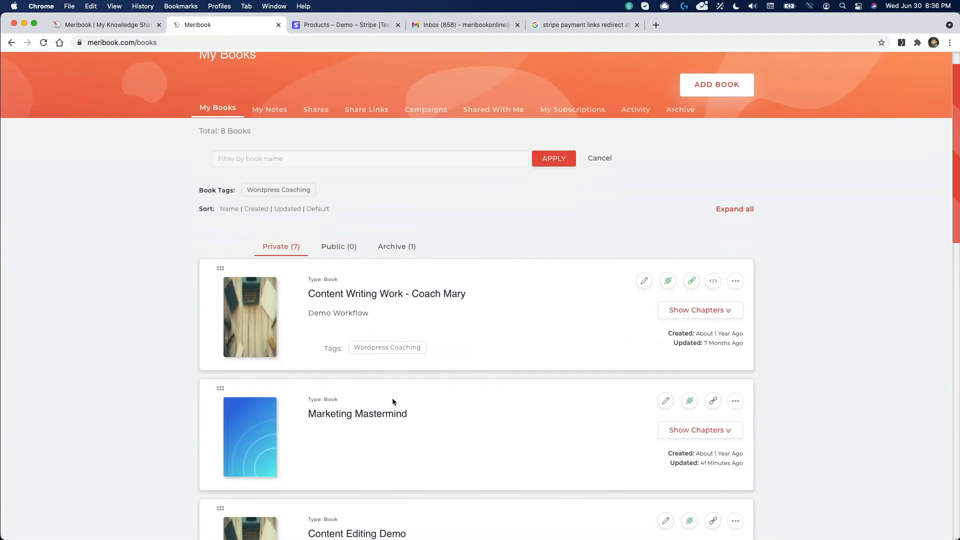
scroll(392, 398, "down", 1)
scroll(350, 259, "up", 2)
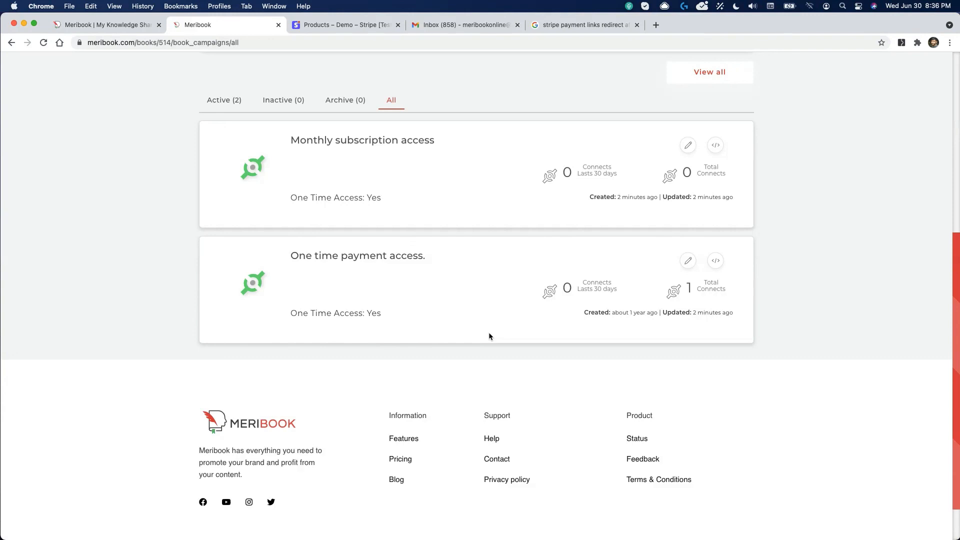
scroll(463, 319, "up", 7)
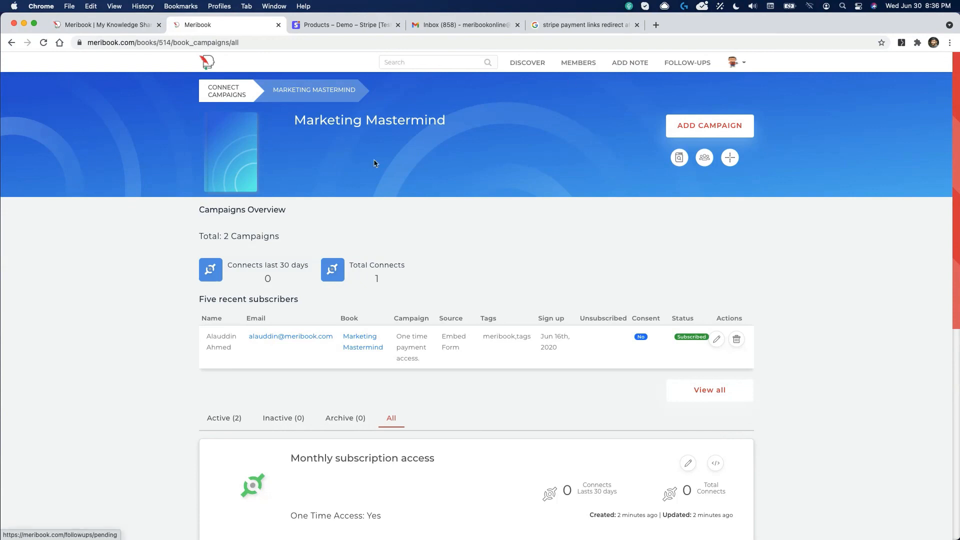
Step: From Account Integrations, list the 3 campaigns using the Stripe Demo - Test2 account
left_click(735, 62)
left_click(740, 86)
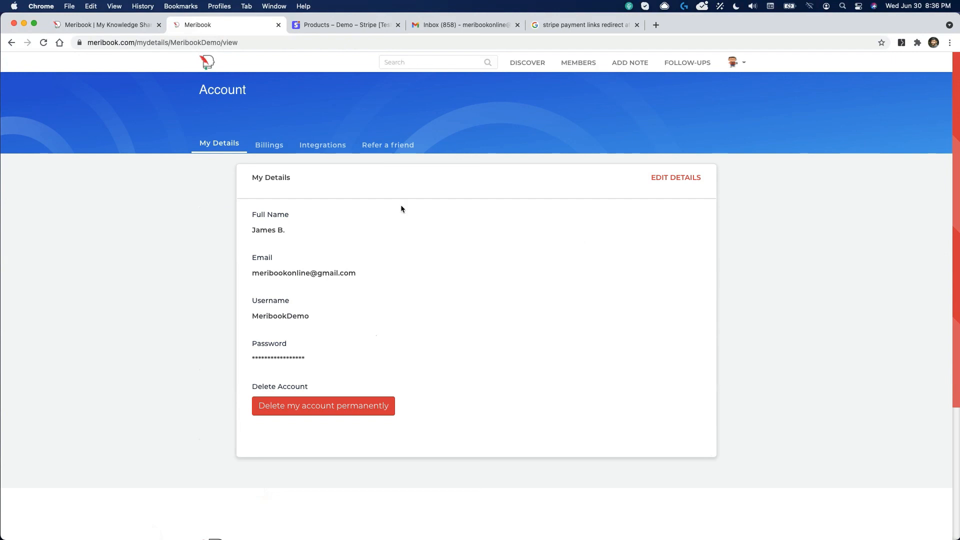
left_click(323, 145)
scroll(319, 145, "down", 10)
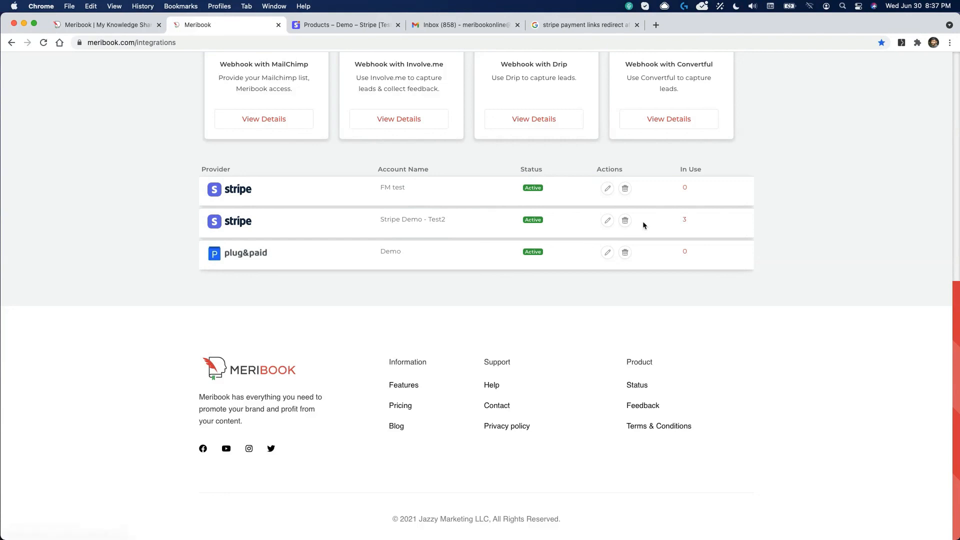
left_click(685, 220)
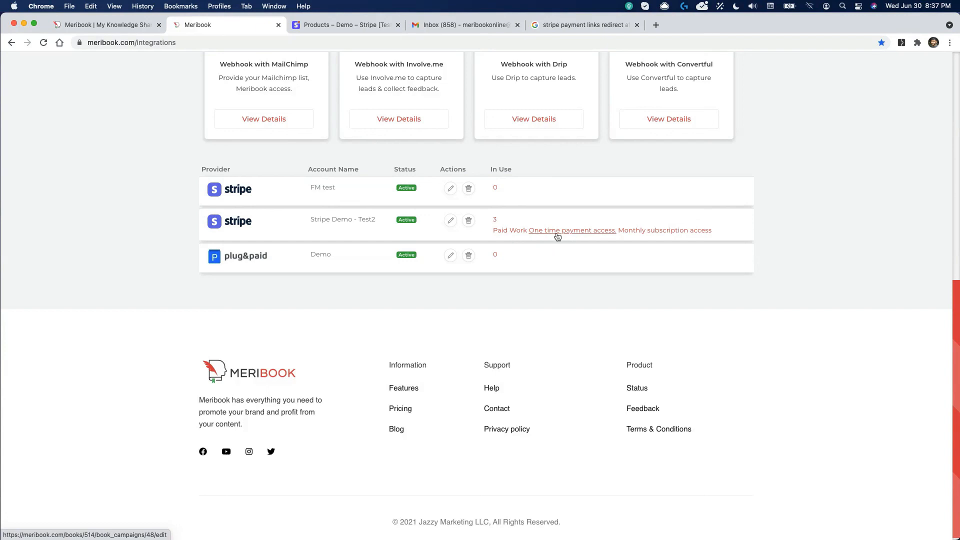
left_click(509, 231)
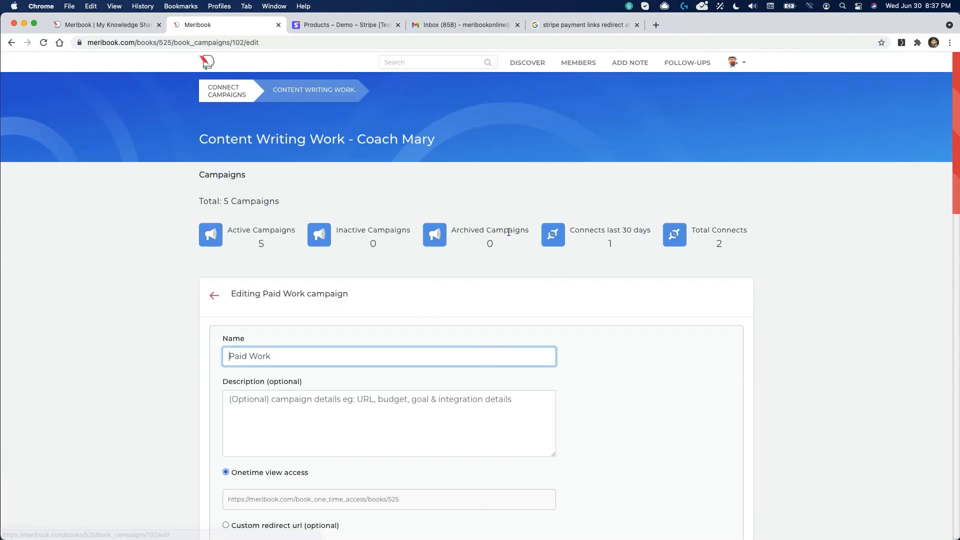
scroll(508, 232, "down", 10)
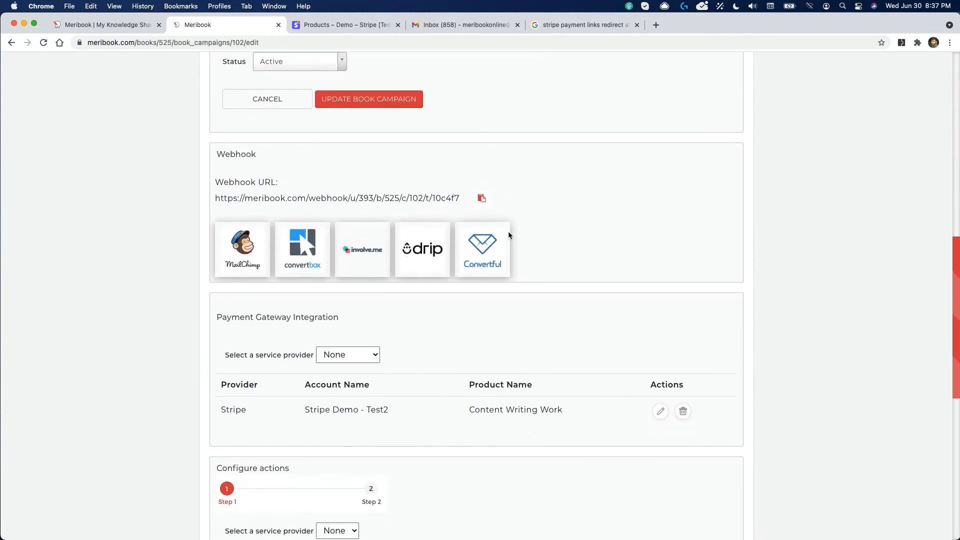
scroll(511, 326, "up", 4)
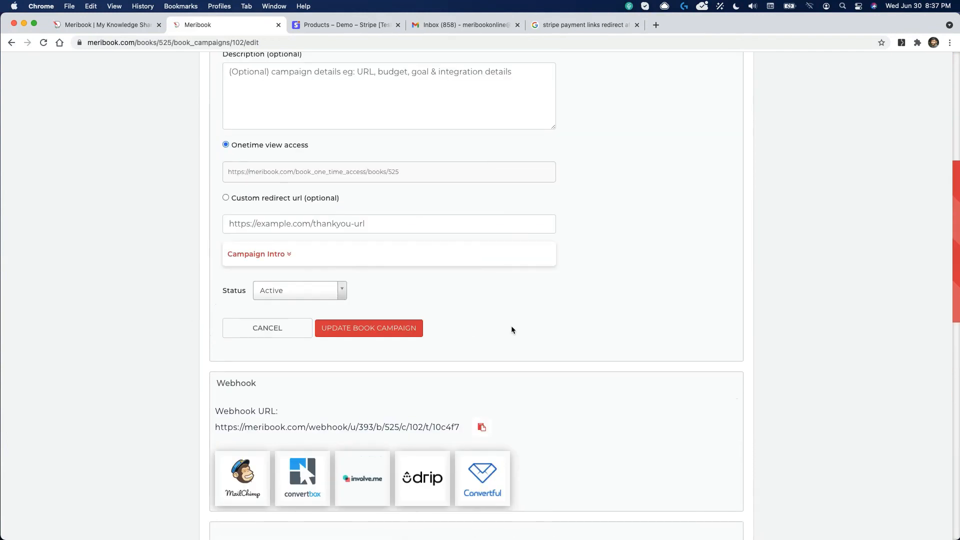
scroll(317, 330, "down", 9)
scroll(484, 274, "up", 10)
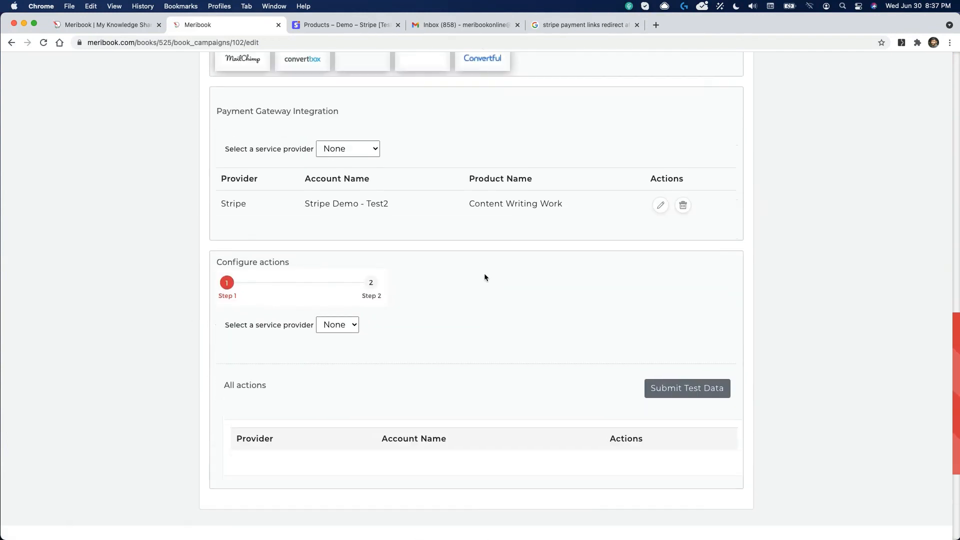
left_click(11, 42)
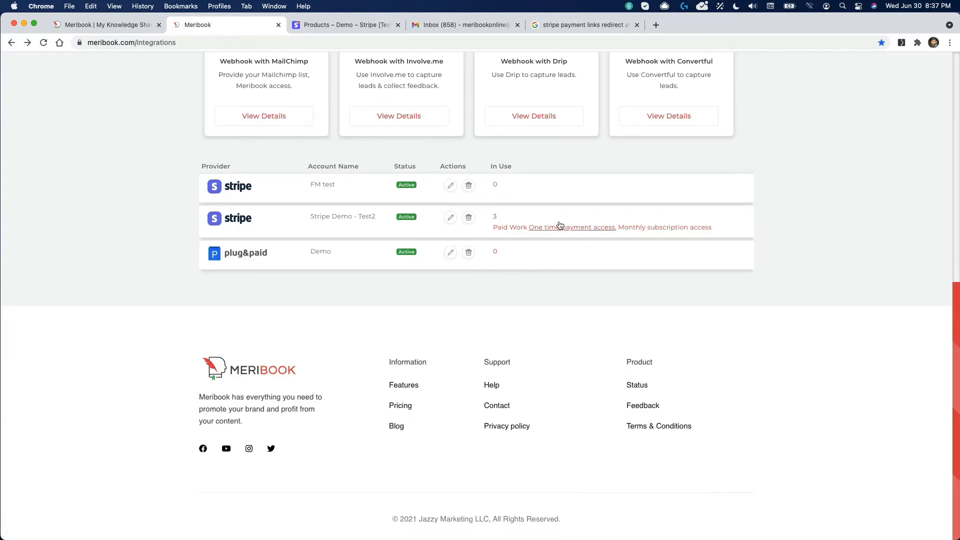
scroll(571, 273, "up", 5)
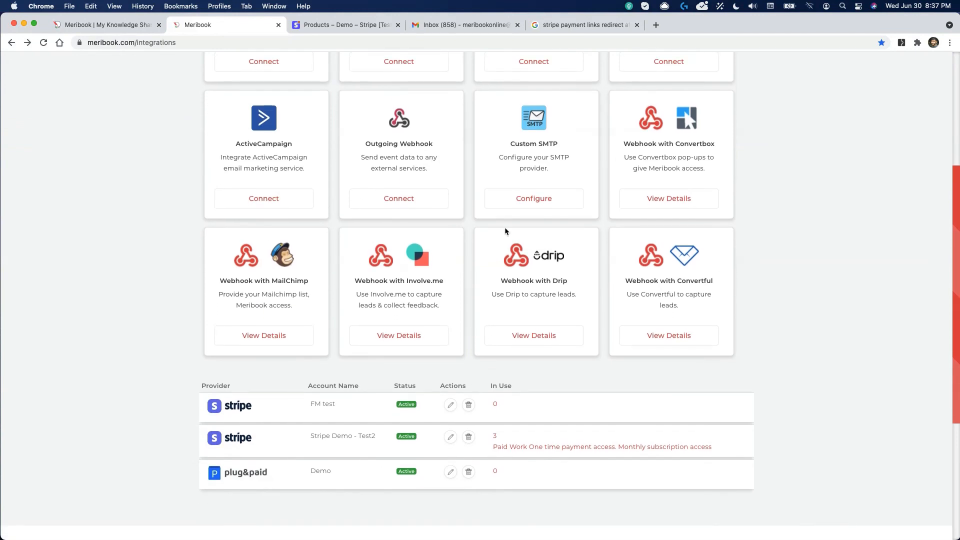
scroll(455, 286, "up", 5)
scroll(321, 244, "down", 9)
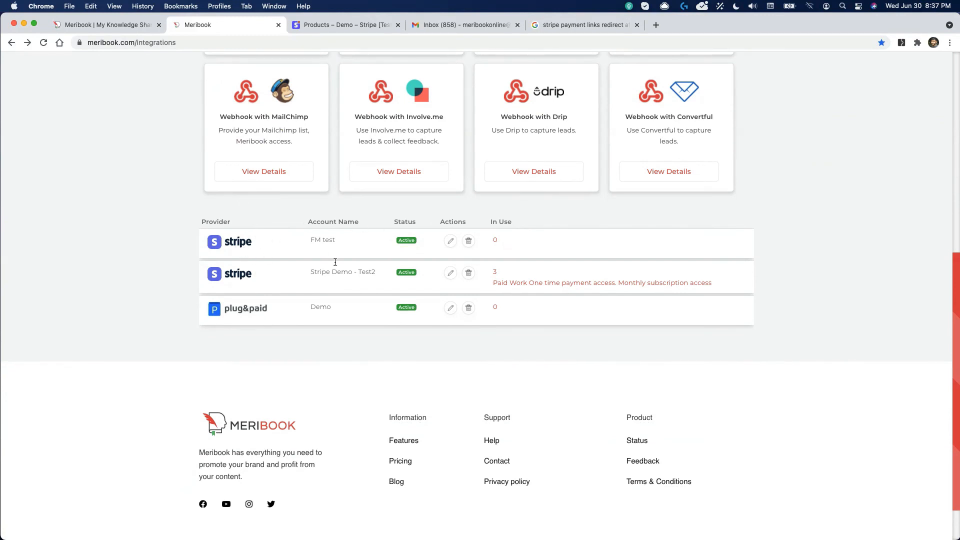
scroll(269, 232, "up", 9)
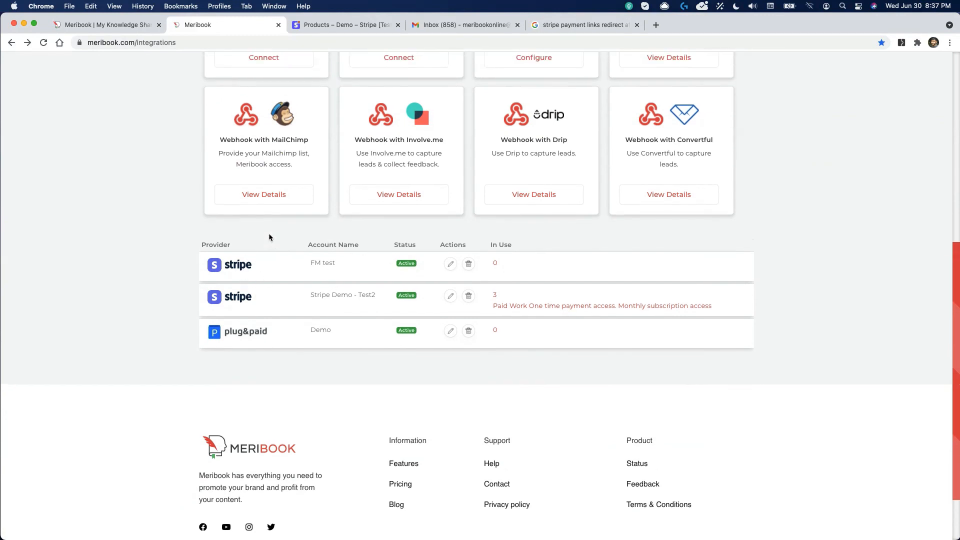
scroll(278, 359, "down", 10)
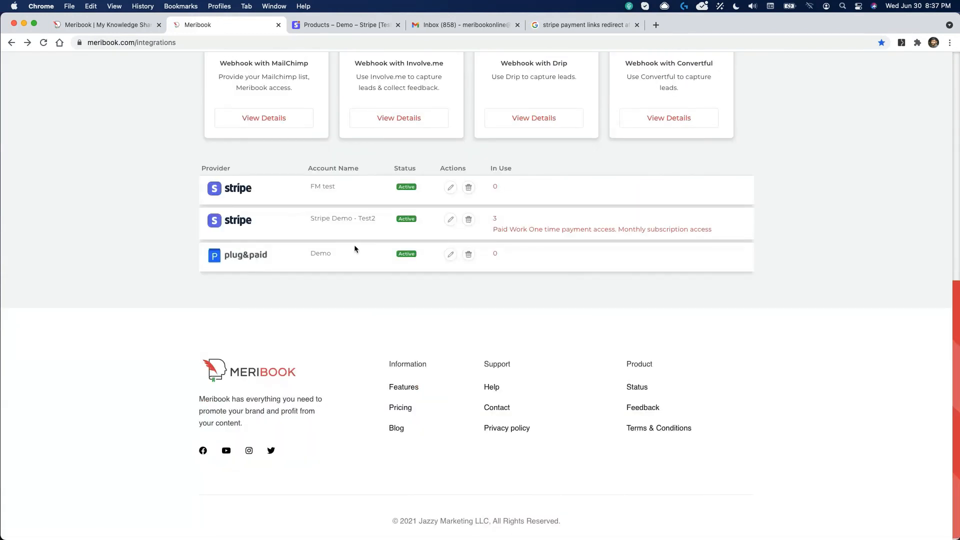
scroll(355, 248, "up", 15)
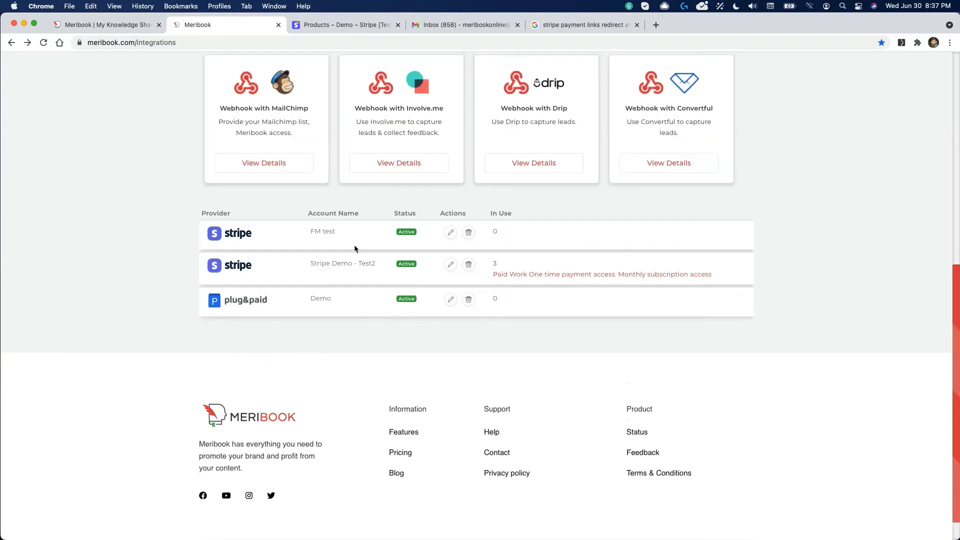